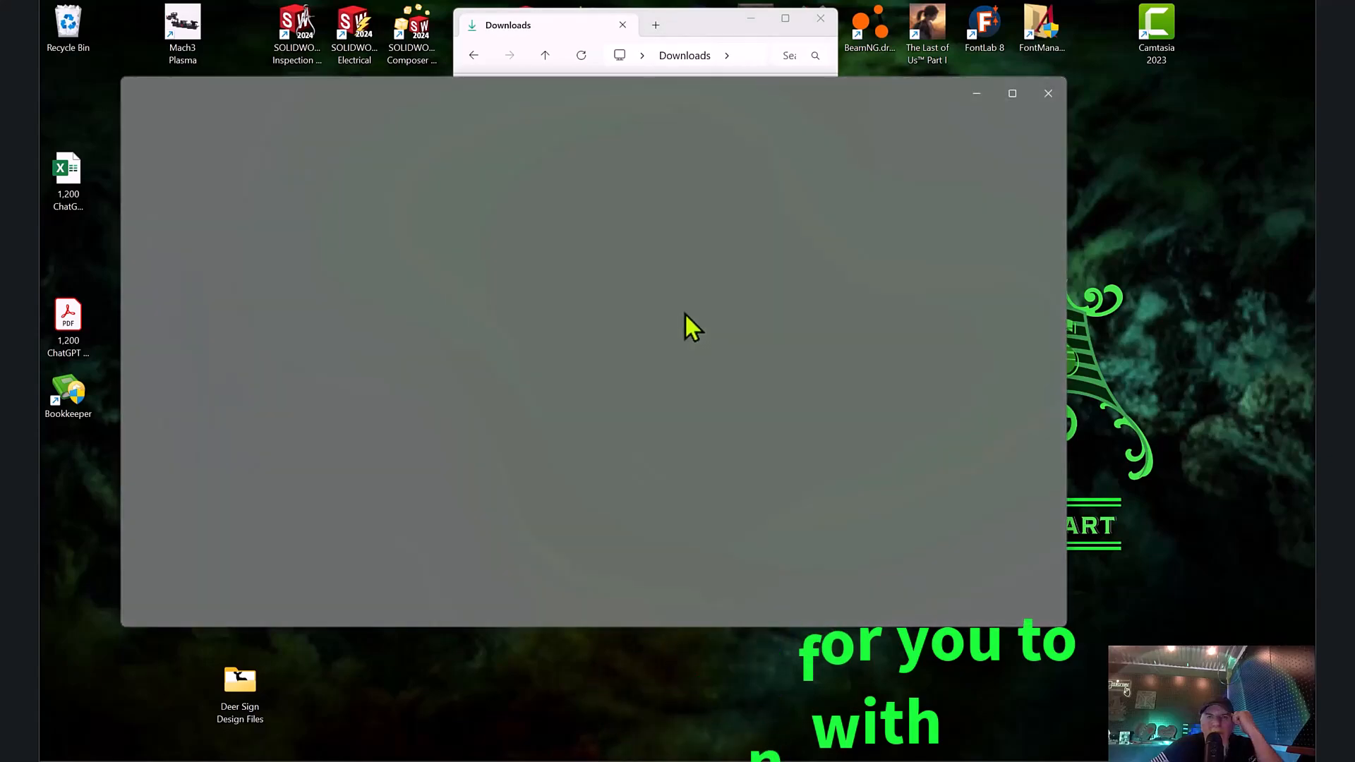
Step: Examine the deer sign reference photo up close, and close the photo viewer
scroll(639, 342, "up", 4)
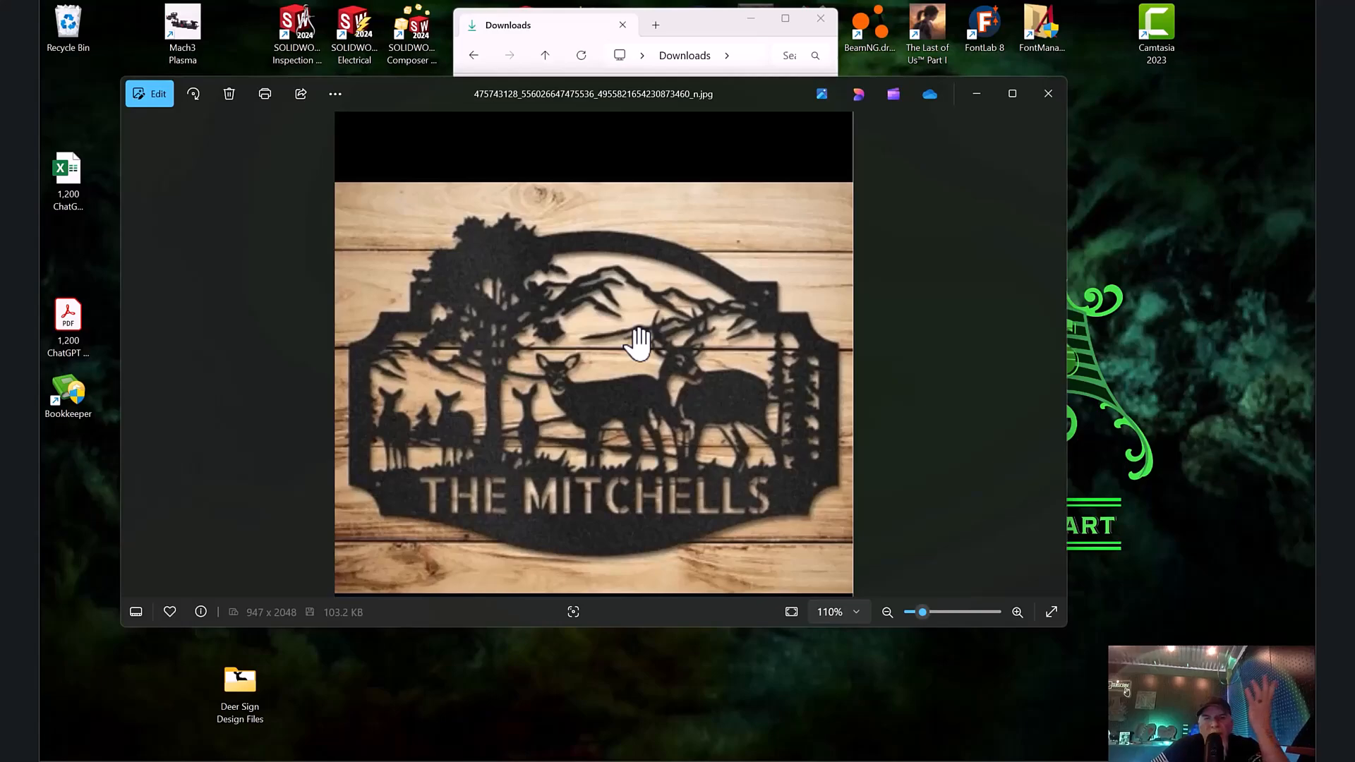
left_click(1048, 93)
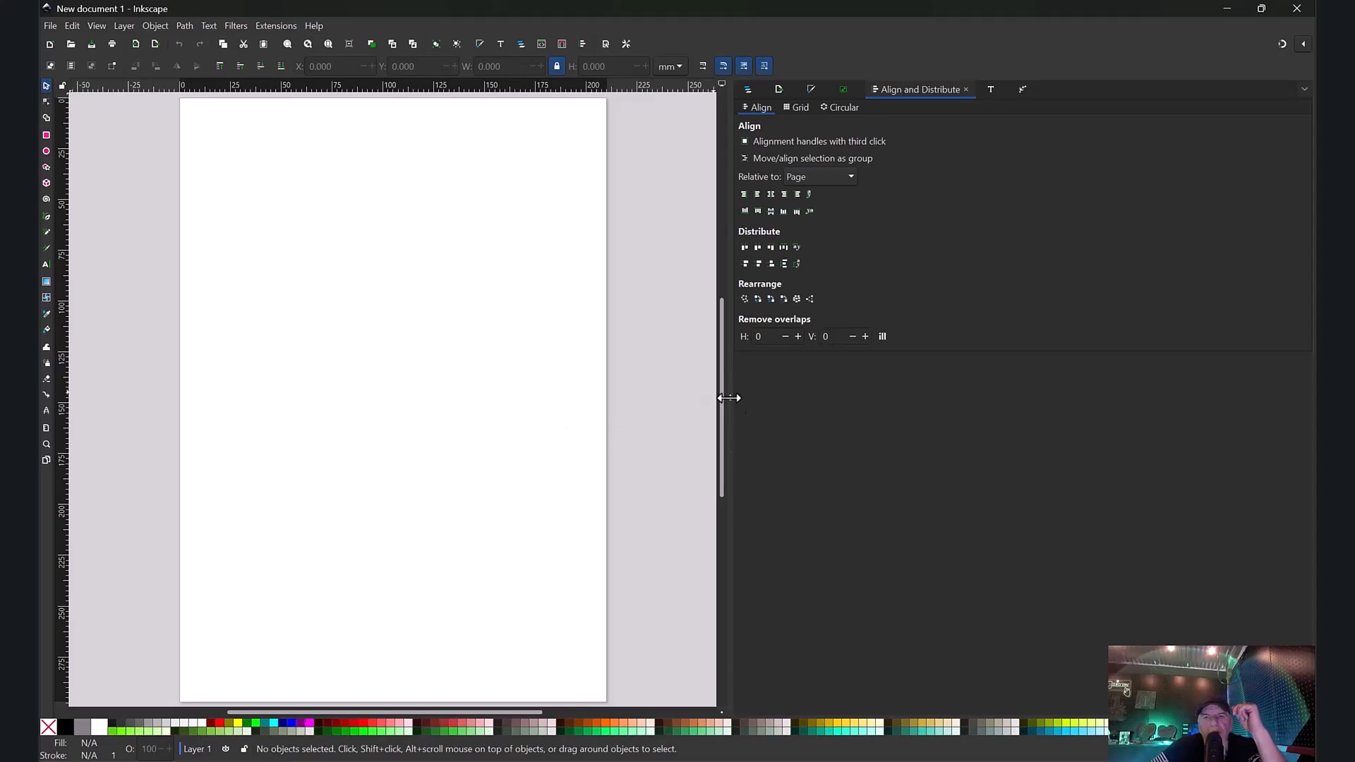
Step: Widen the Inkscape canvas area and import the deer sign reference photo from the Downloads folder
left_click_drag(732, 397, 1037, 392)
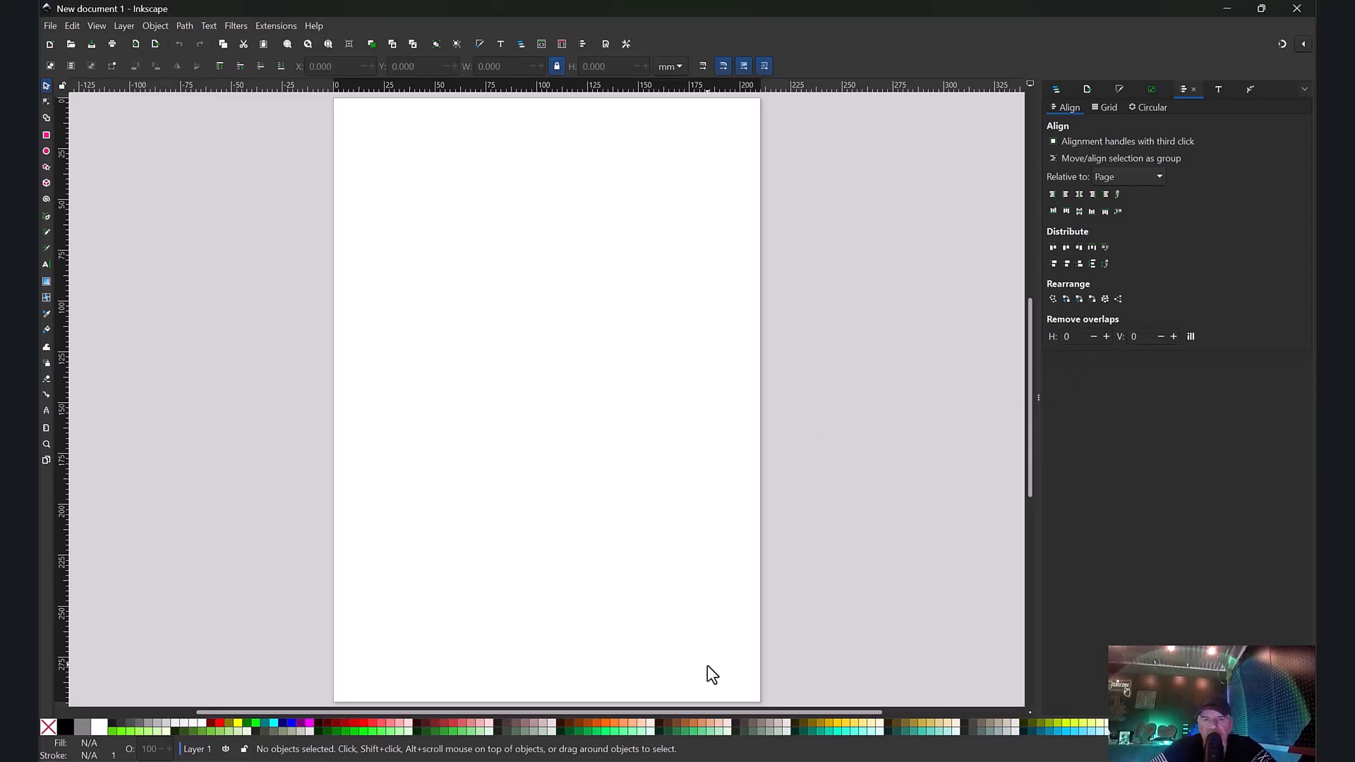
left_click(710, 761)
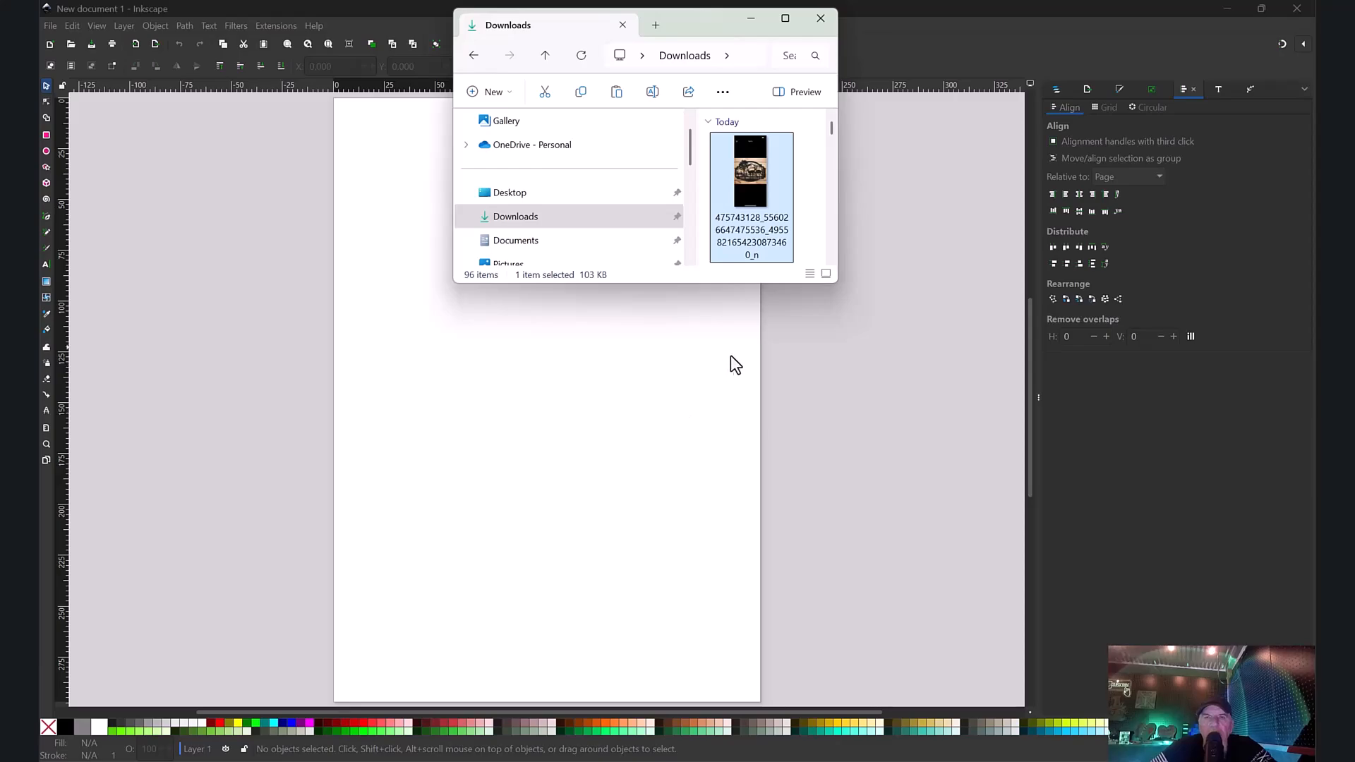
left_click_drag(751, 174, 268, 402)
left_click_drag(626, 412, 453, 414)
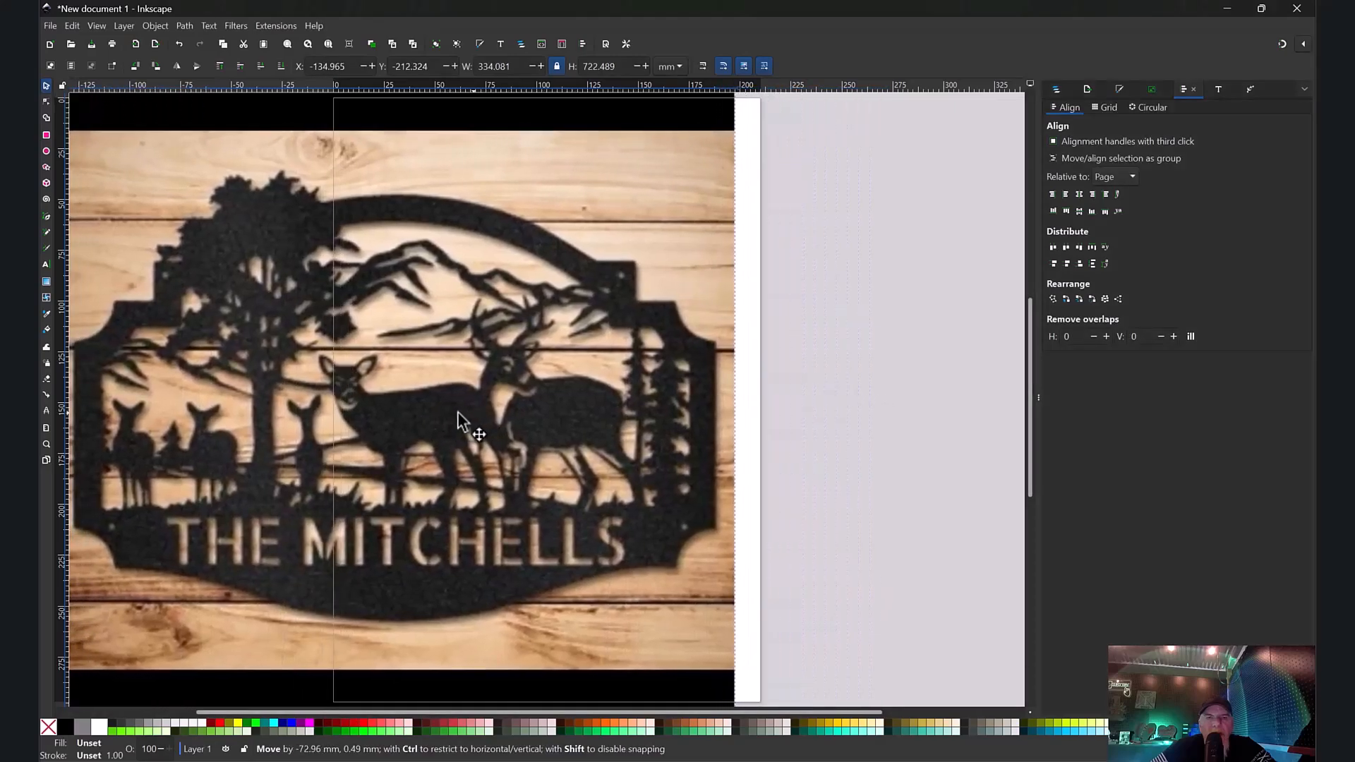
key("minus")
key("minus")
key("minus")
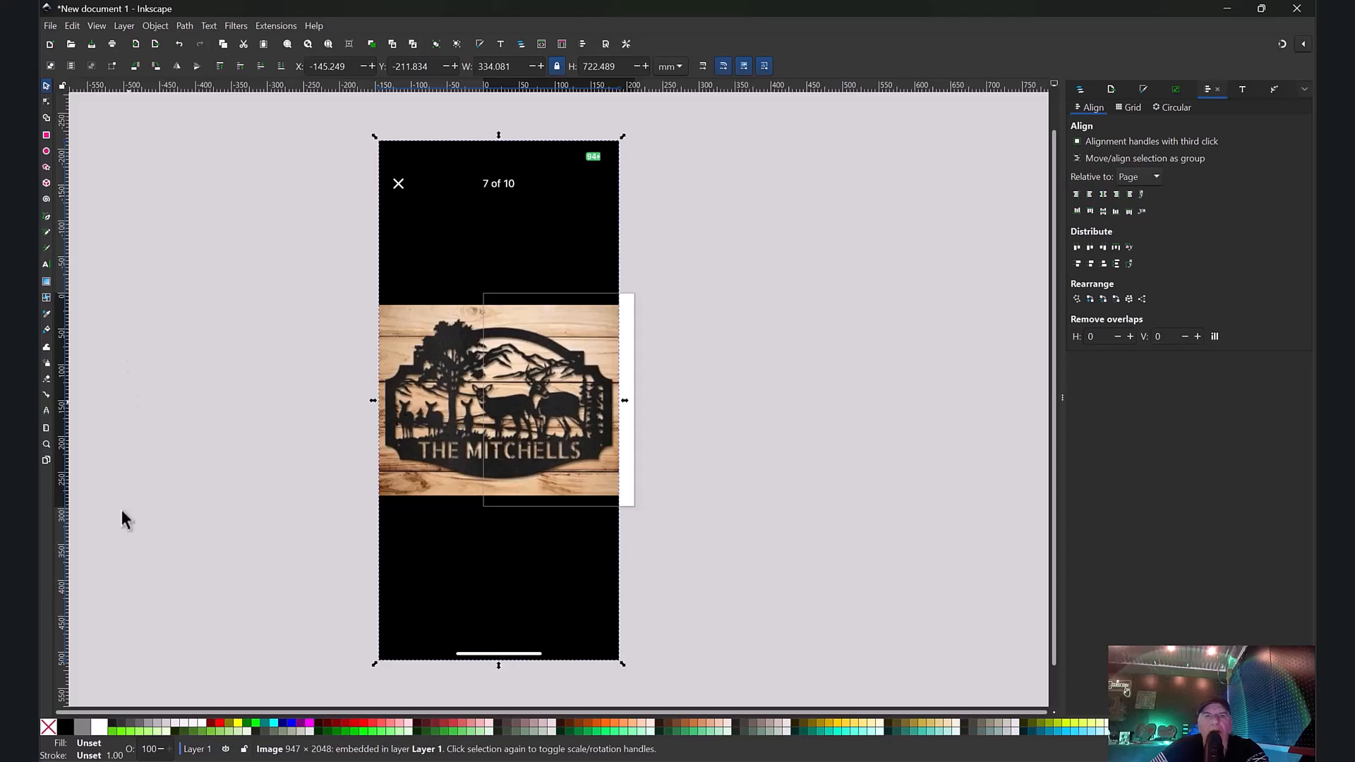
key("minus")
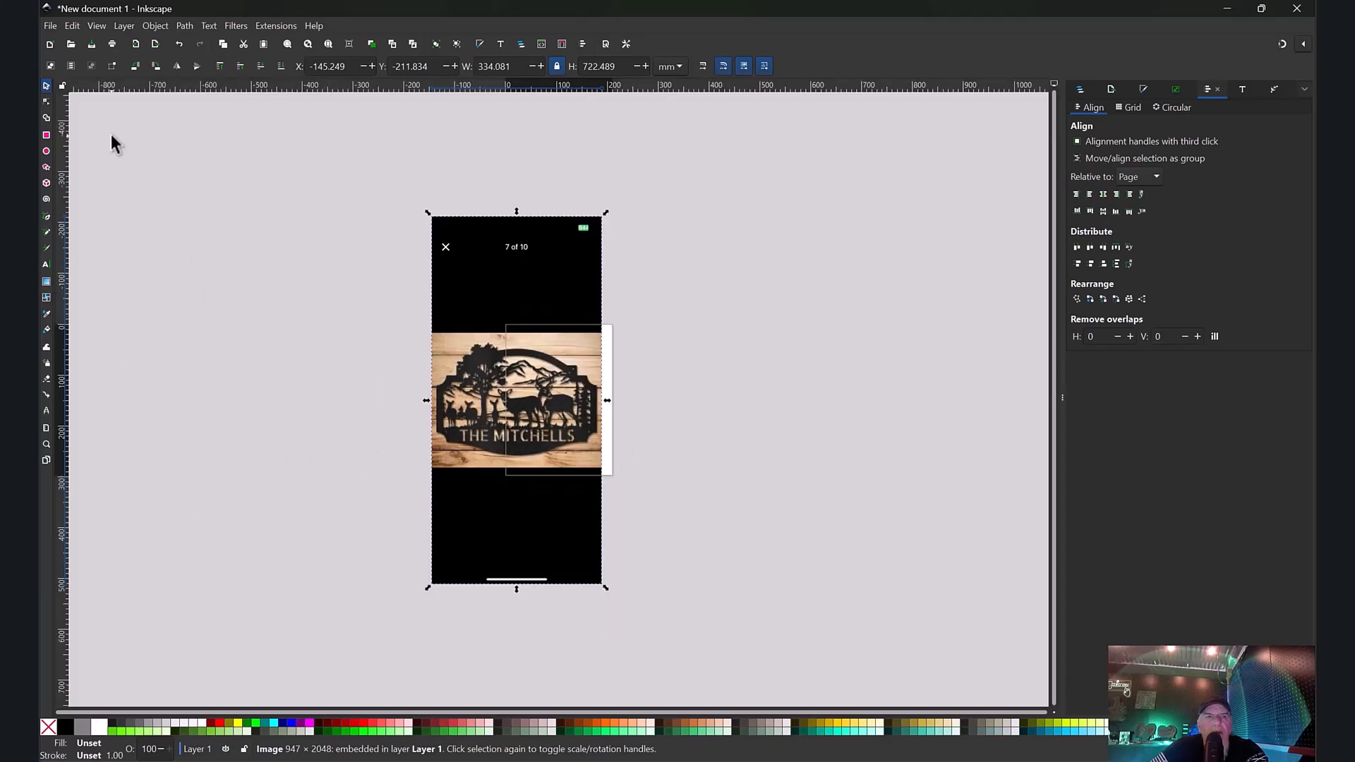
Step: Set the document page to inches with a width of 24 and a height of 24
left_click(48, 25)
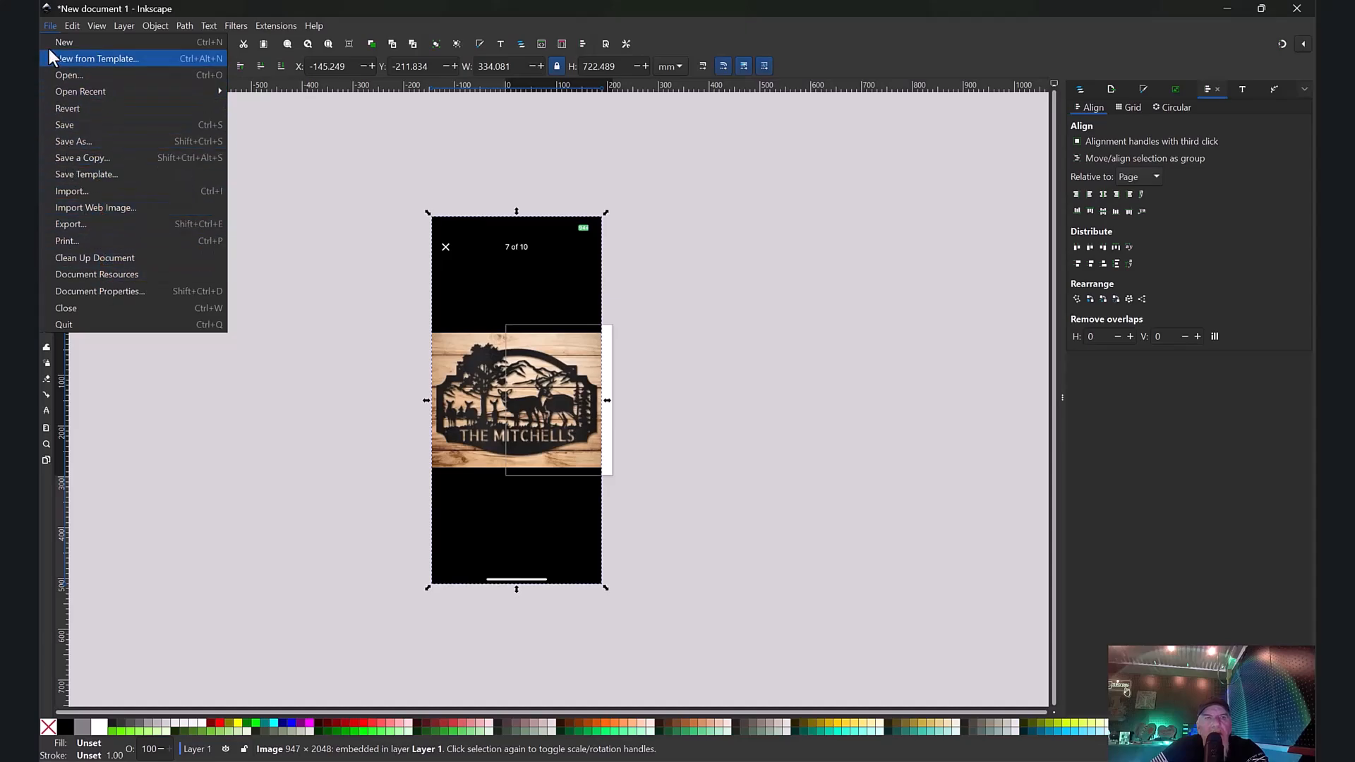
left_click(116, 289)
left_click(260, 254)
left_click(257, 201)
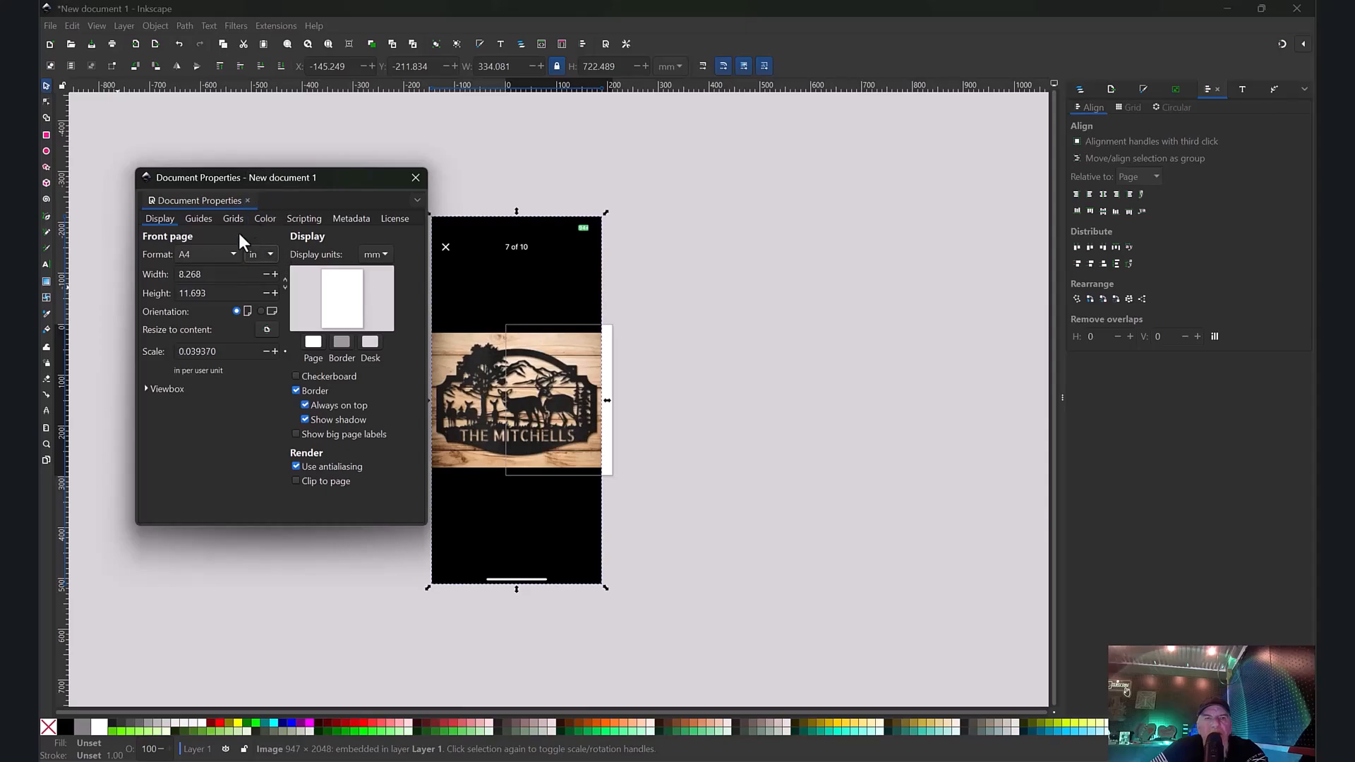
left_click_drag(209, 278, 160, 294)
type("2424")
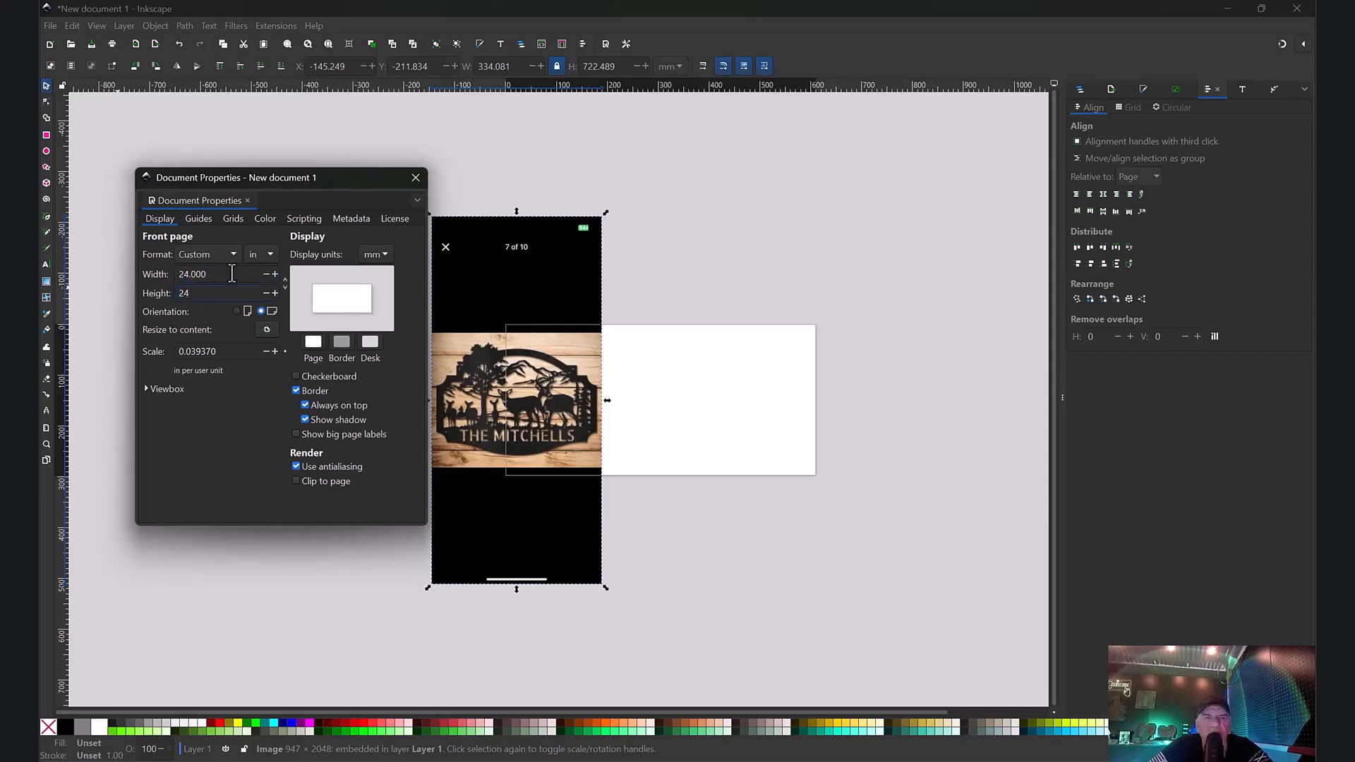
key("Return")
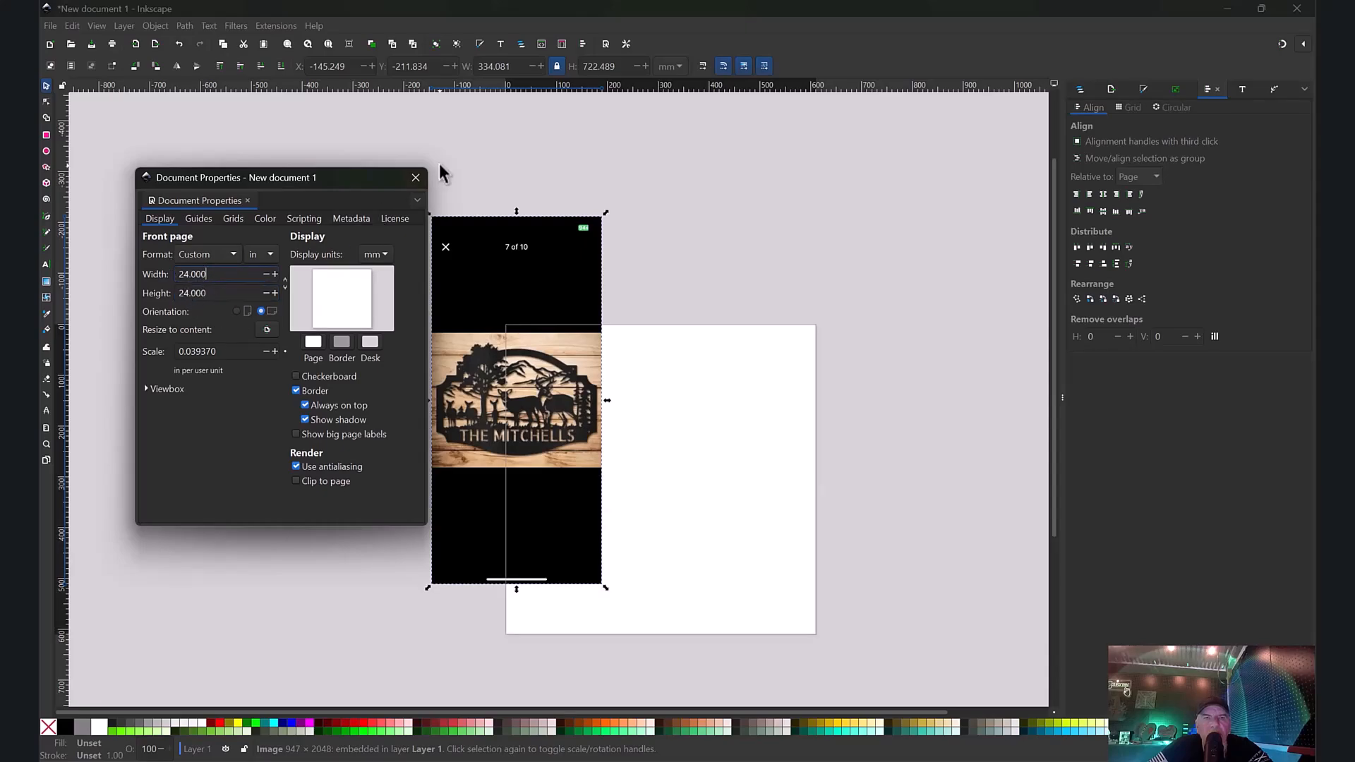
left_click(408, 181)
Step: Move the reference photo off the page so it sits clear of its left edge
left_click_drag(471, 410, 353, 449)
scroll(629, 367, "down", 3)
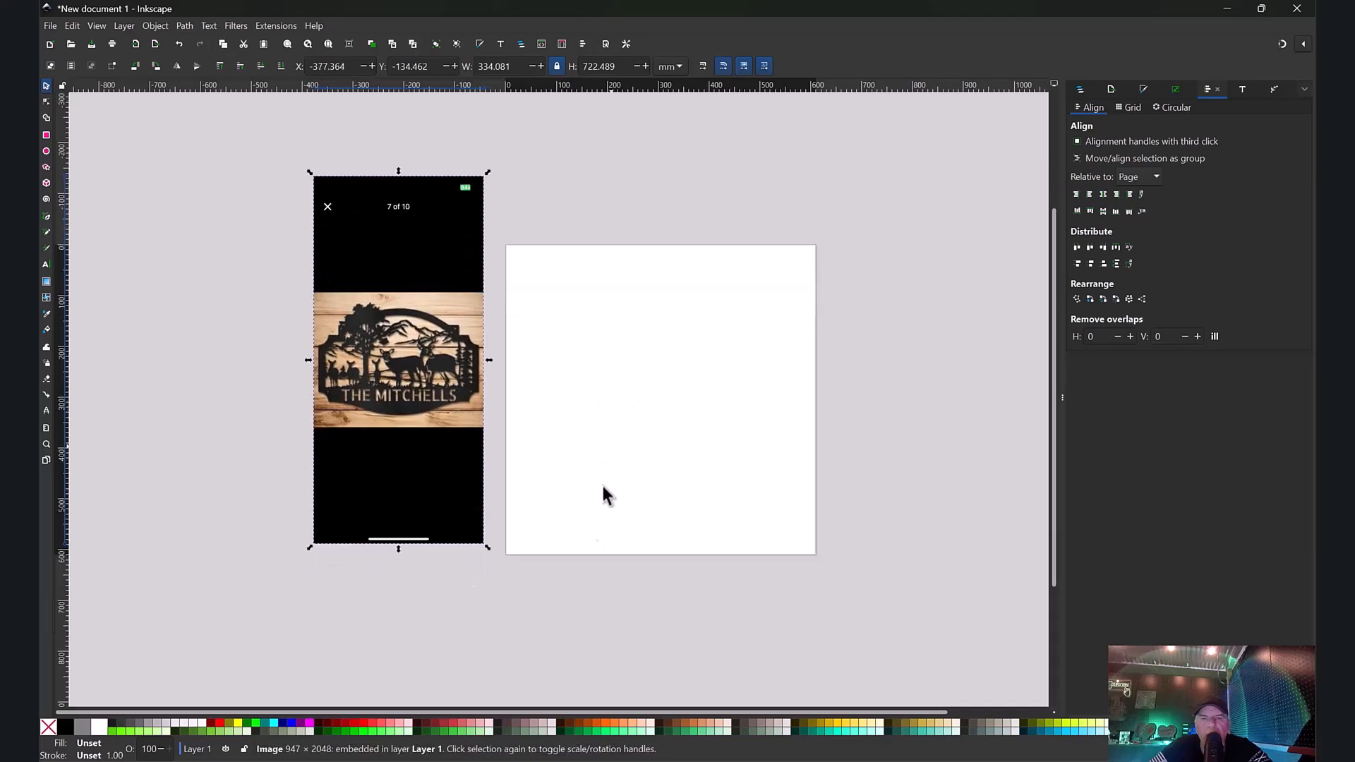
left_click_drag(568, 709, 618, 713)
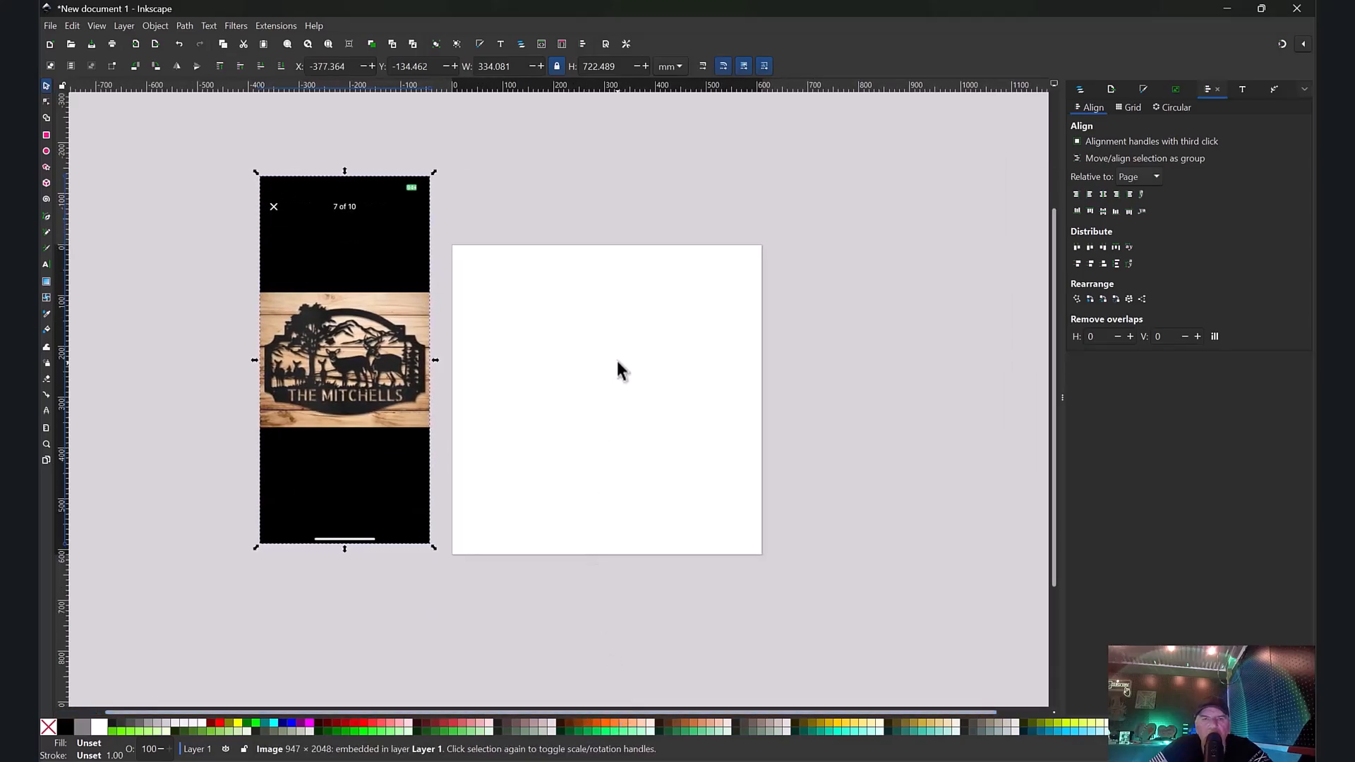
left_click_drag(364, 352, 373, 389)
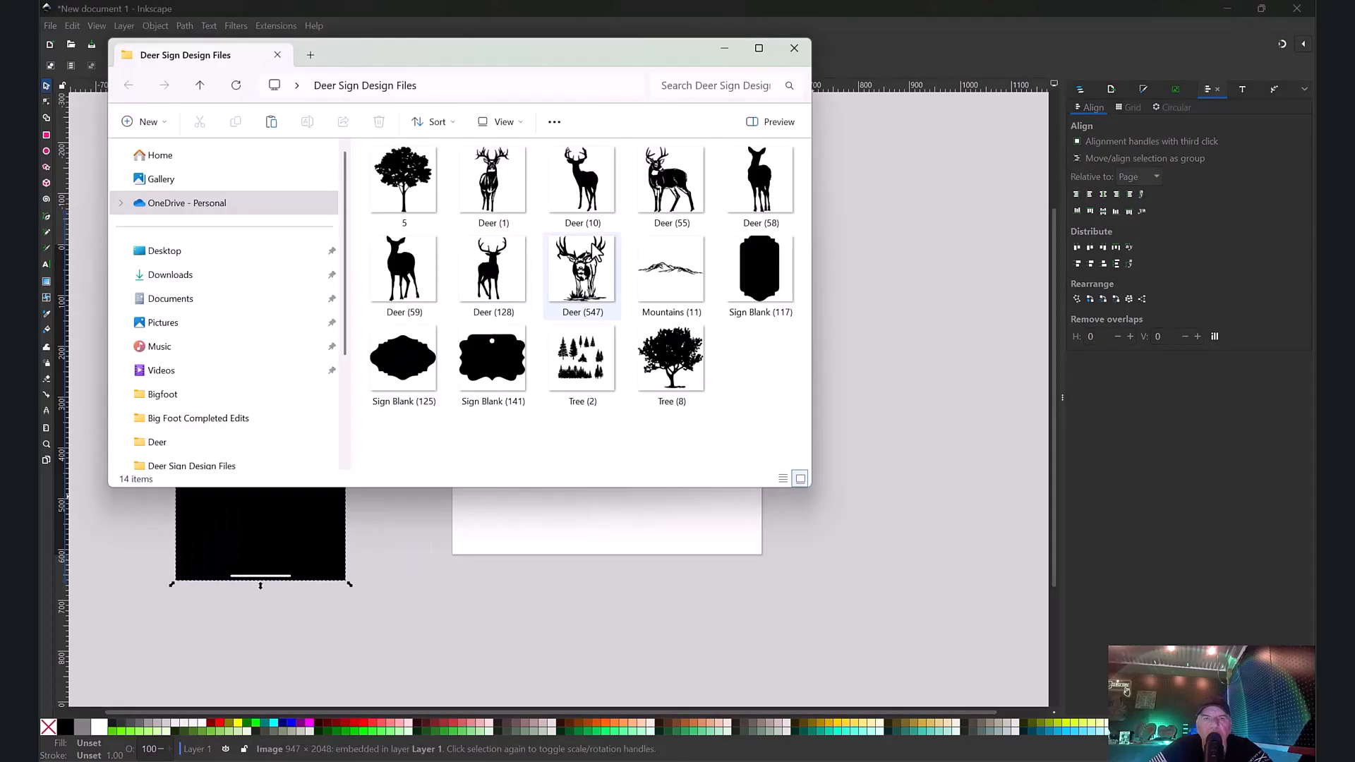
Step: Import Sign Blank (117) from the Deer Sign Design Files folder onto the page
left_click_drag(461, 59, 737, 180)
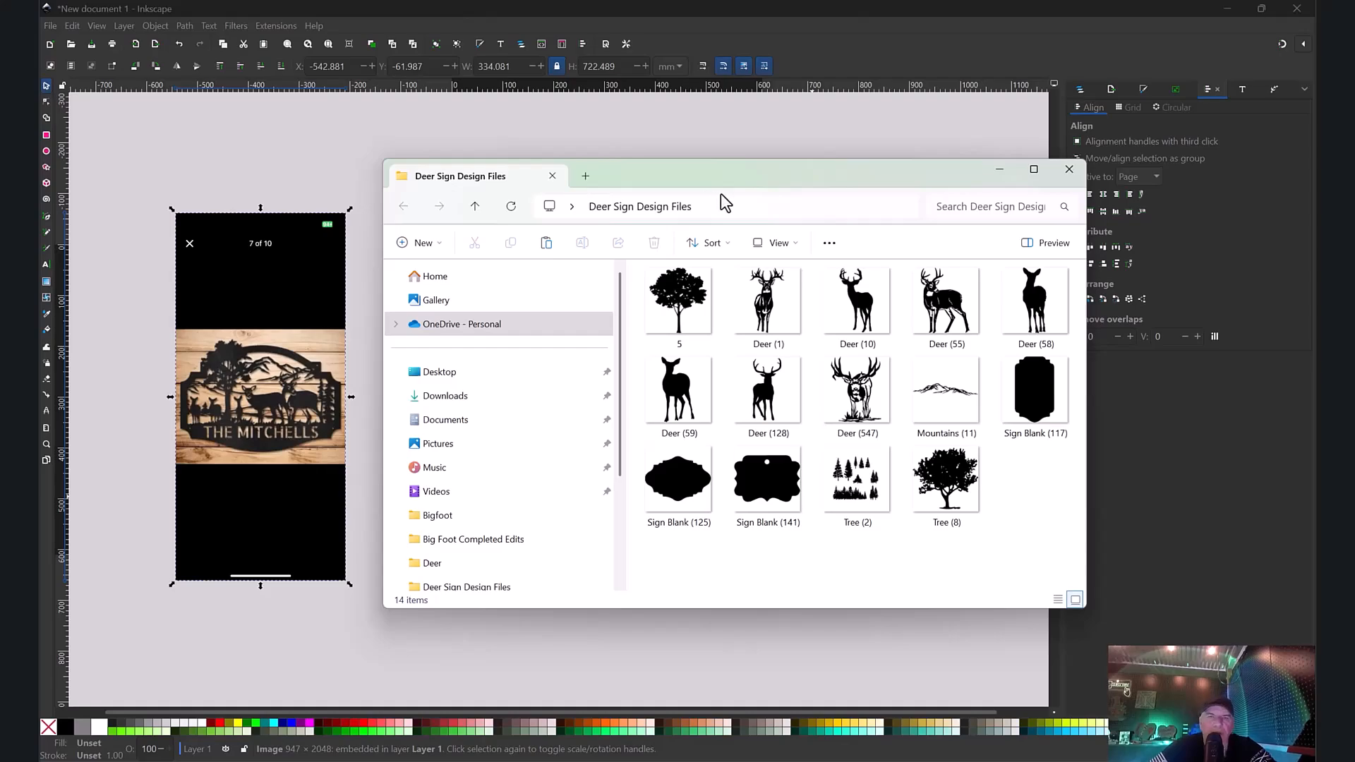
left_click_drag(755, 170, 737, 125)
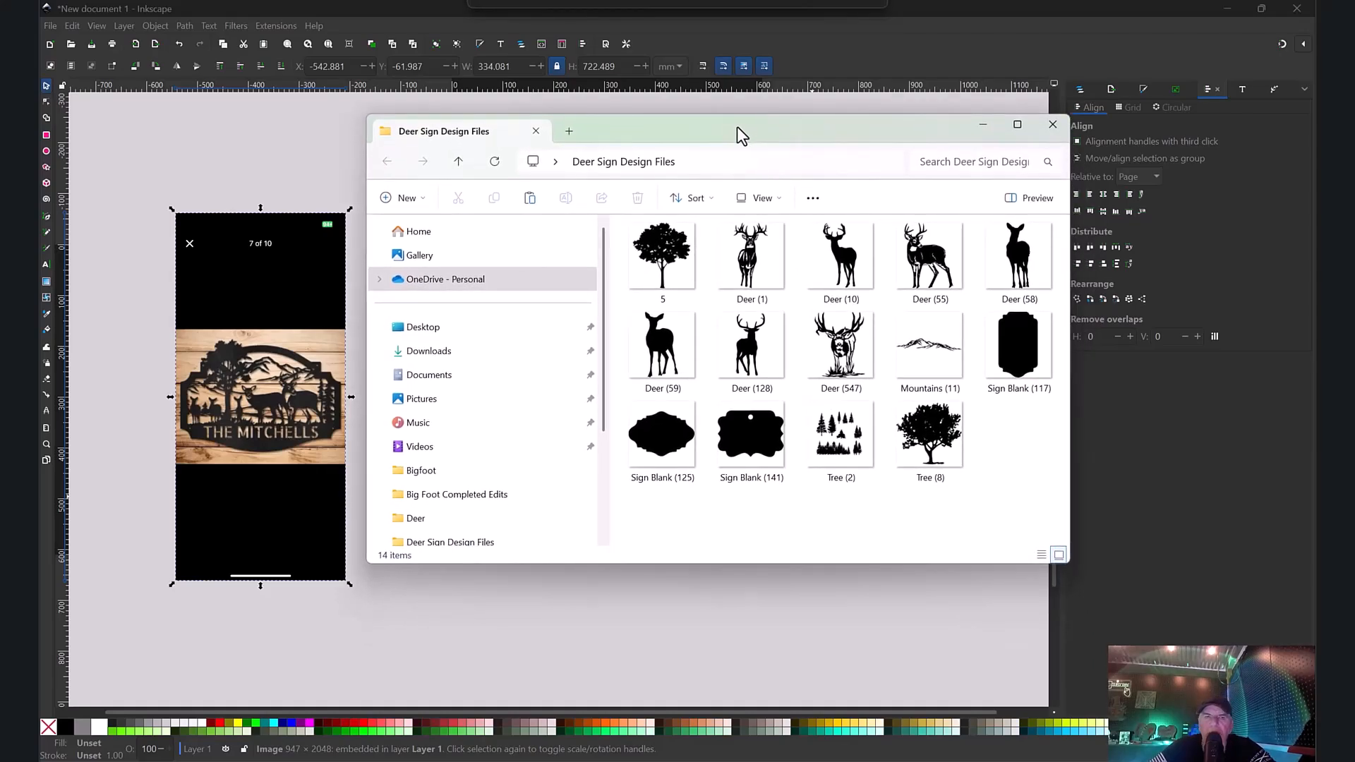
left_click_drag(1019, 353, 542, 602)
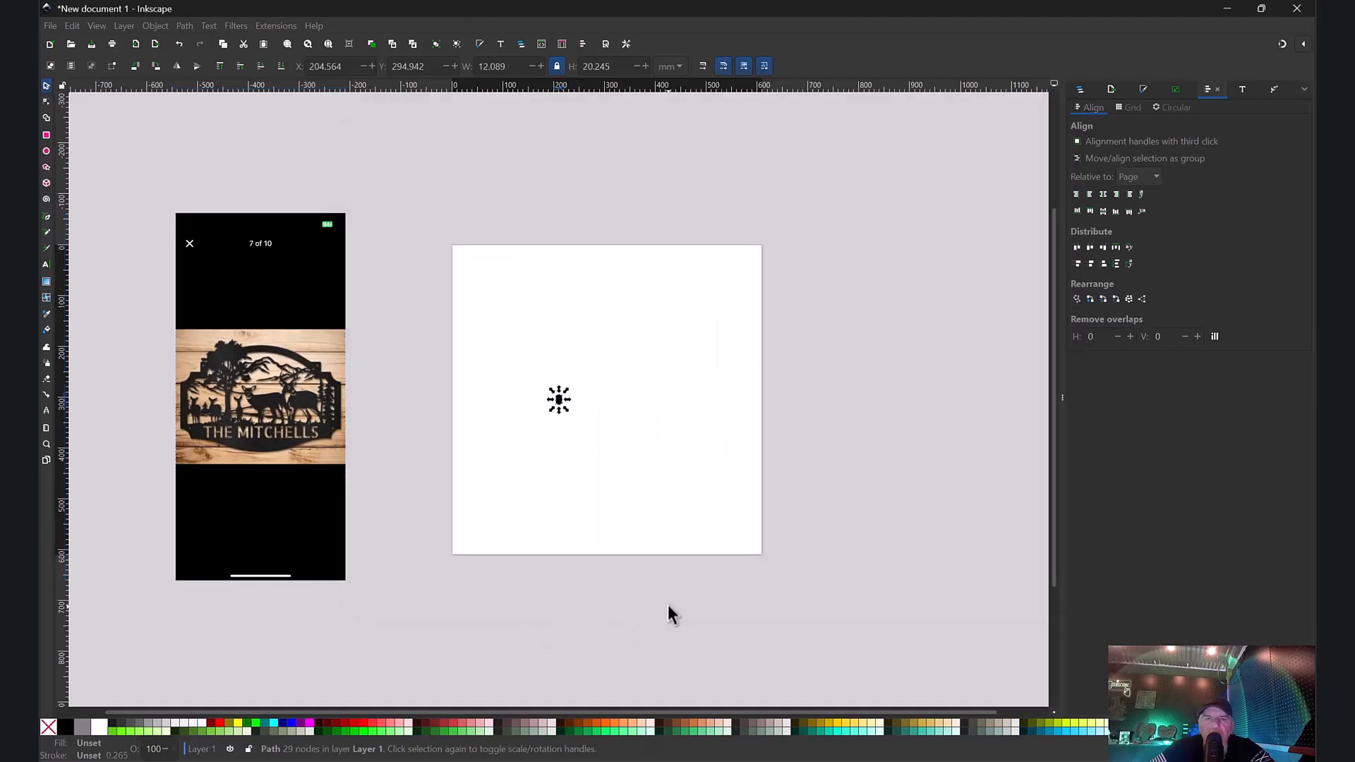
Step: Enlarge the sign blank to about 283 by 474 mm on the page and rotate it 90 degrees clockwise
left_click(560, 400)
left_click_drag(563, 394, 723, 160)
key("ctrl+alt+KP_5")
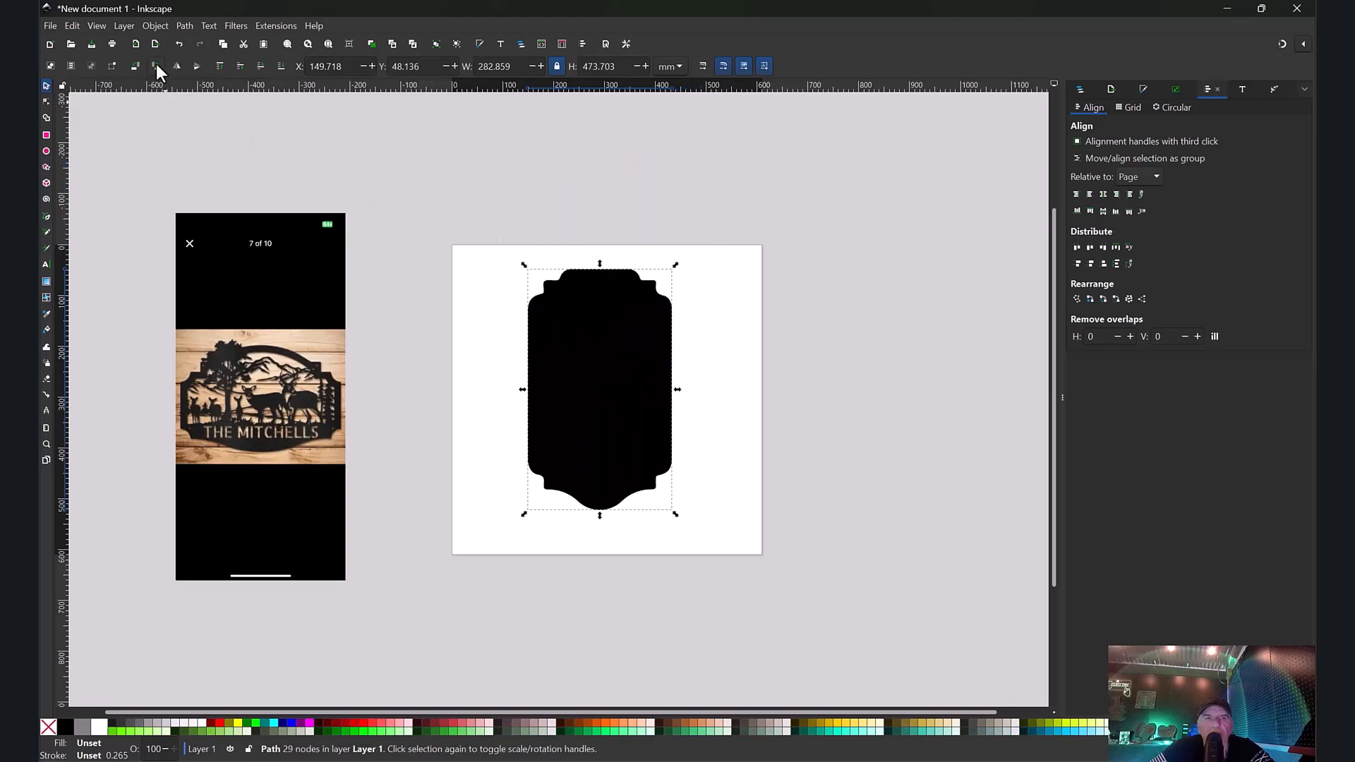
left_click(156, 66)
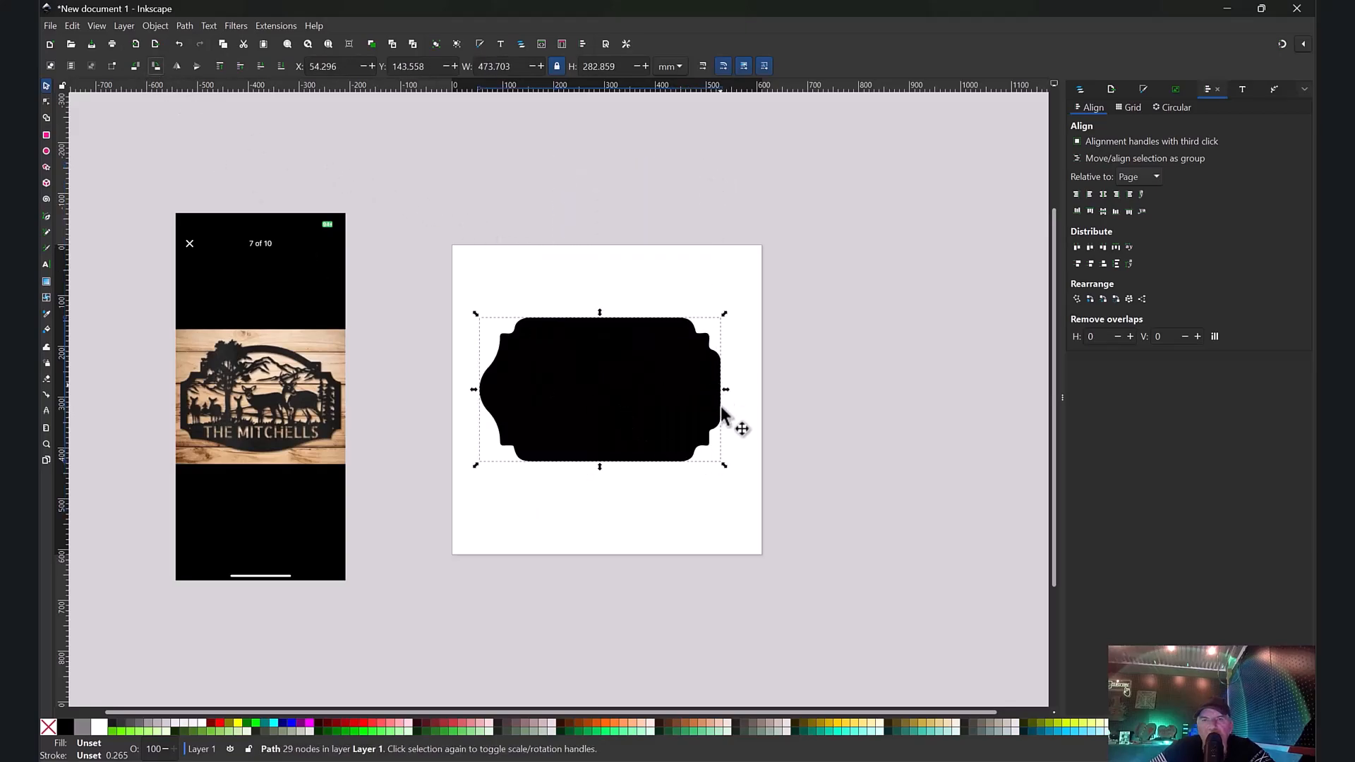
Step: Duplicate the sign blank in place and flip the copy horizontally
right_click(613, 393)
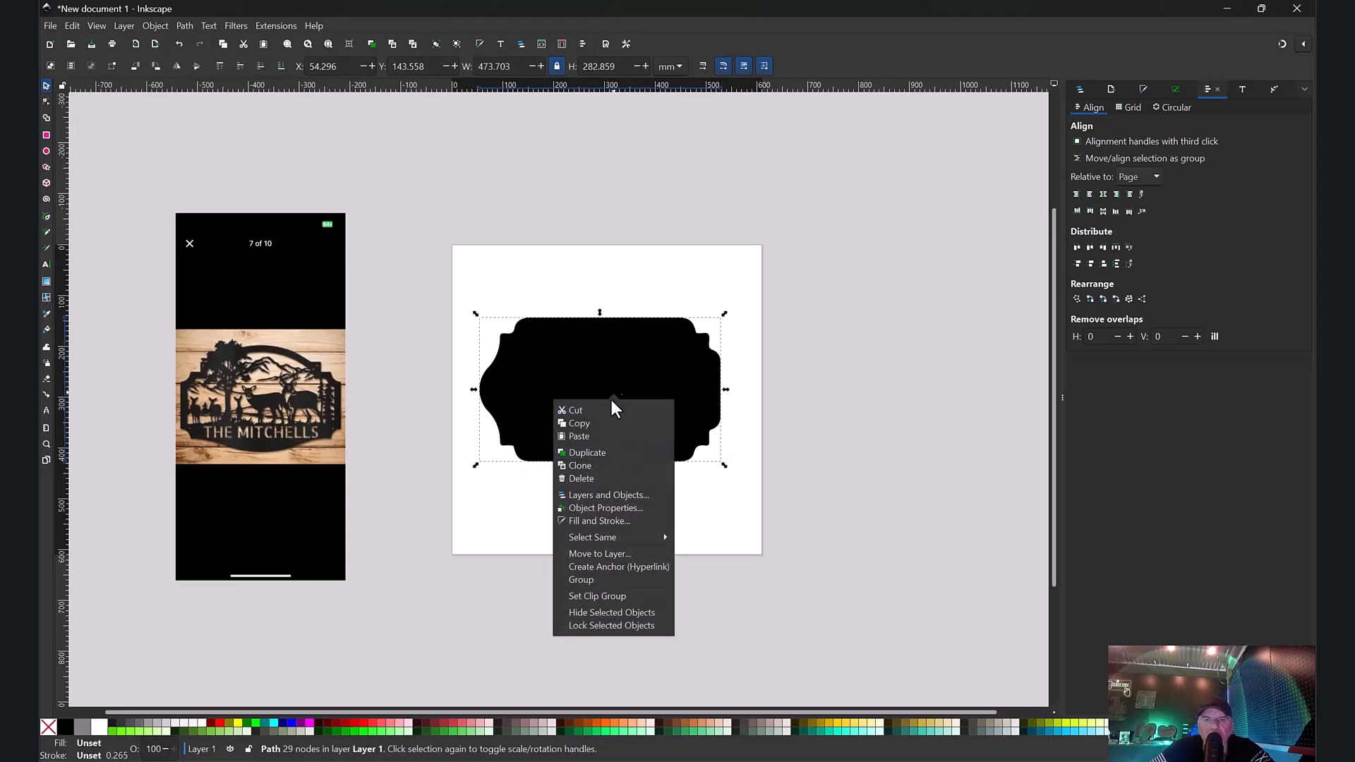
left_click(599, 453)
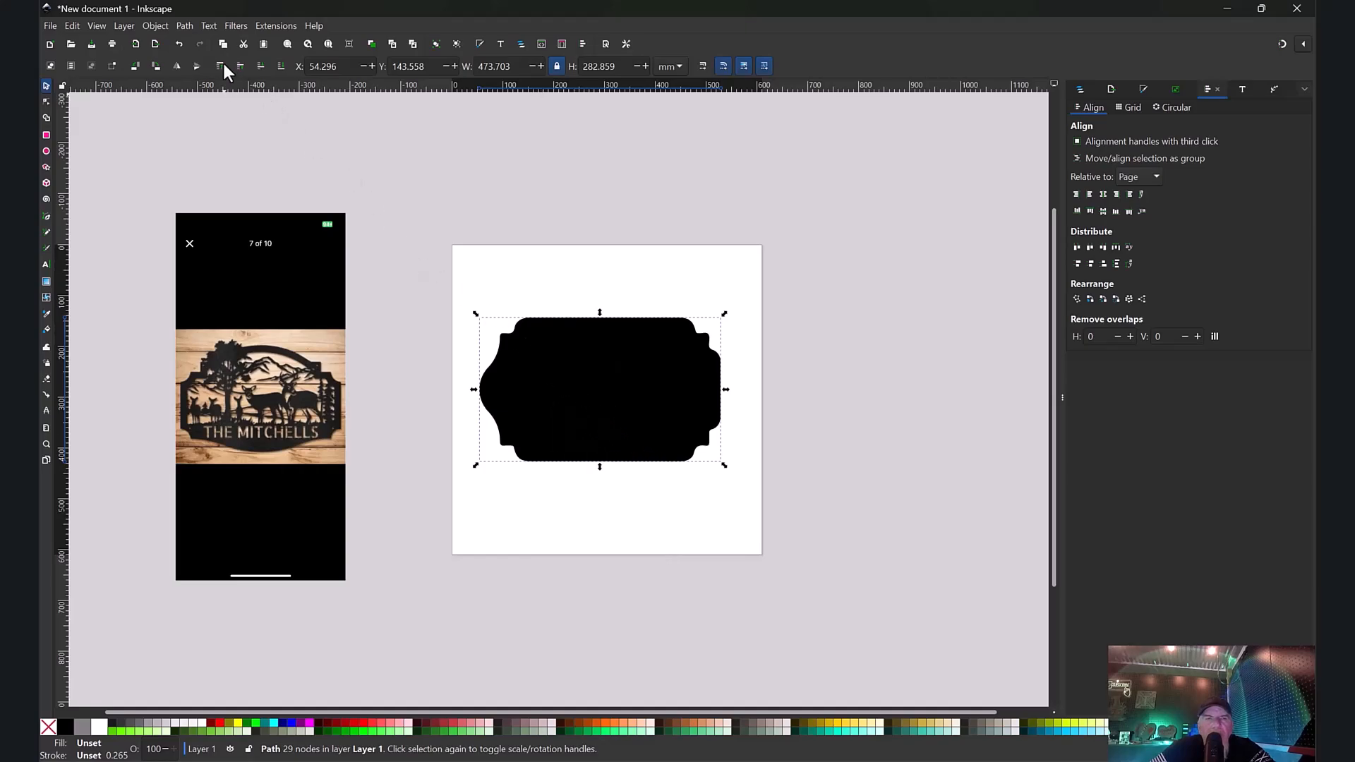
left_click(176, 65)
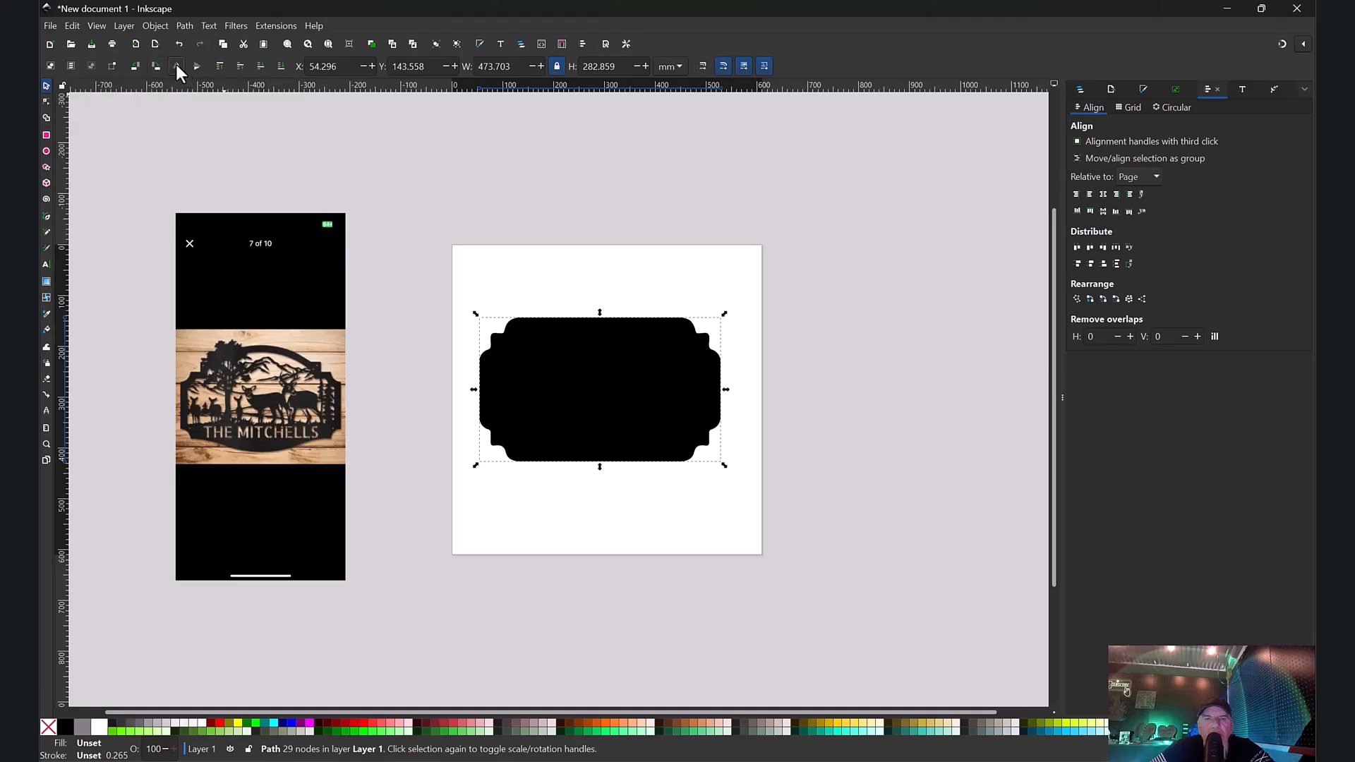
Step: Merge the two overlapping sign blanks into one shape with Union
left_click(565, 279)
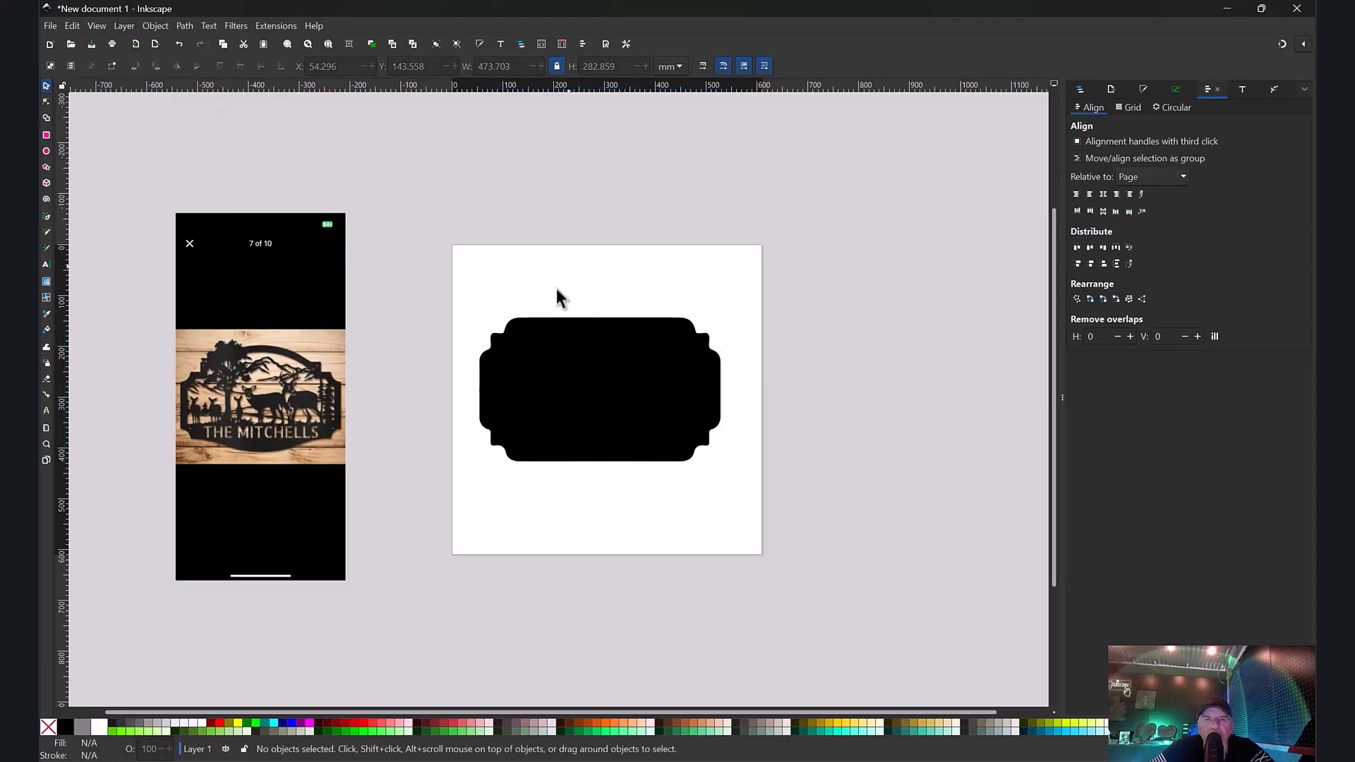
left_click(656, 389)
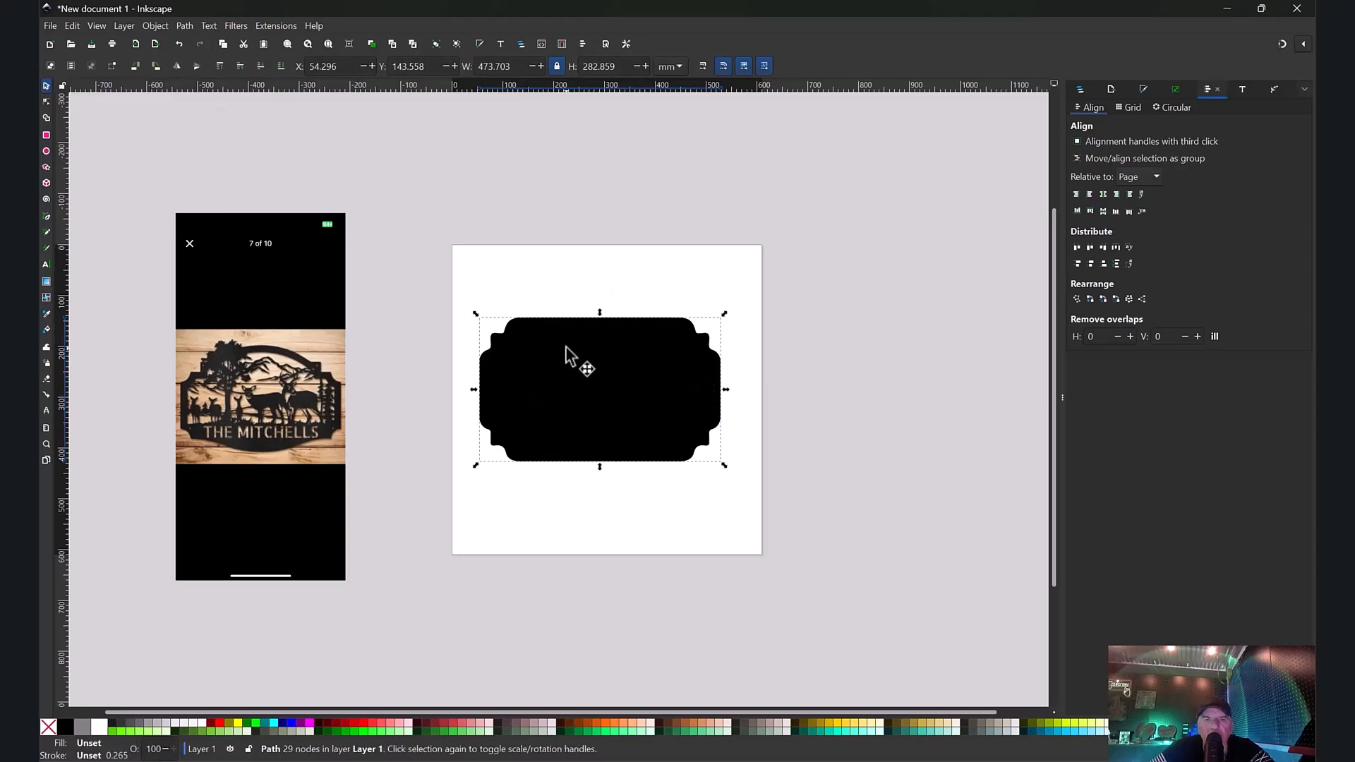
left_click(598, 542)
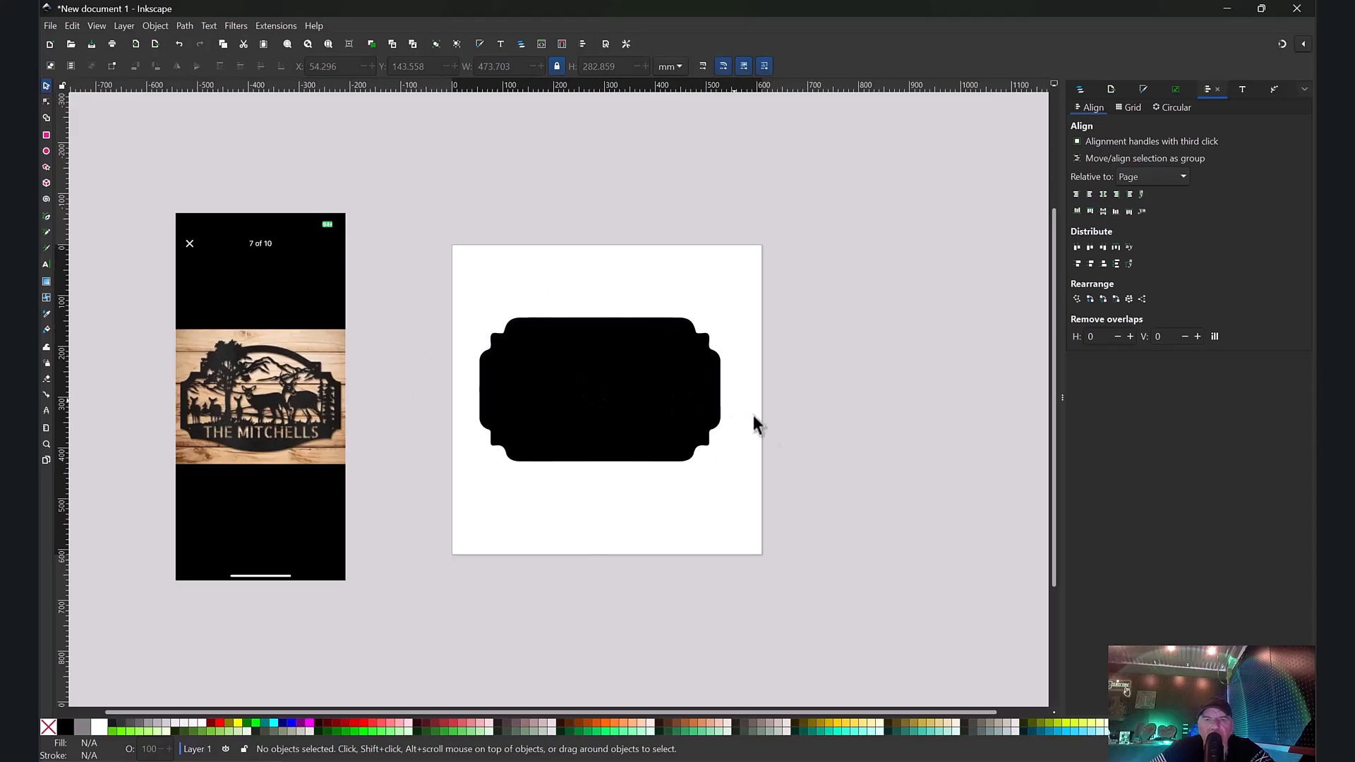
left_click_drag(418, 237, 891, 560)
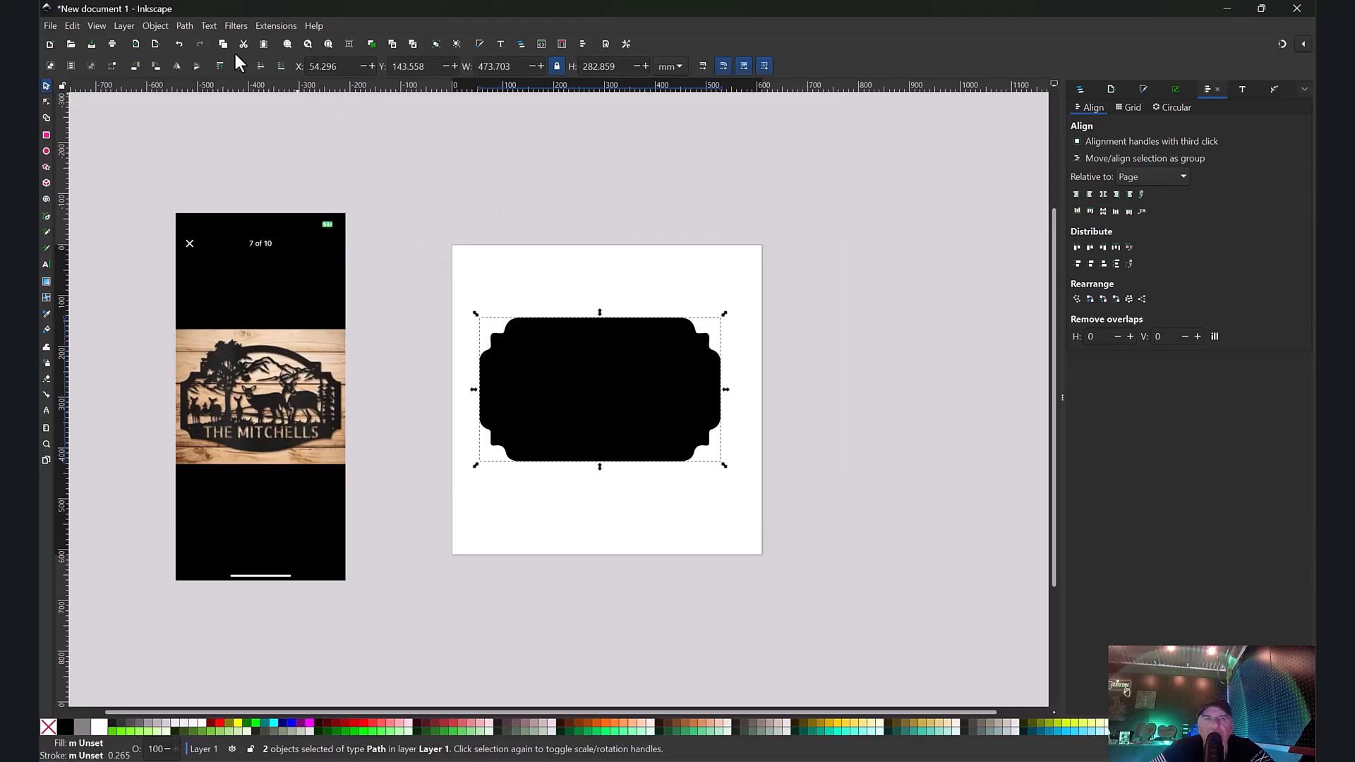
left_click(183, 25)
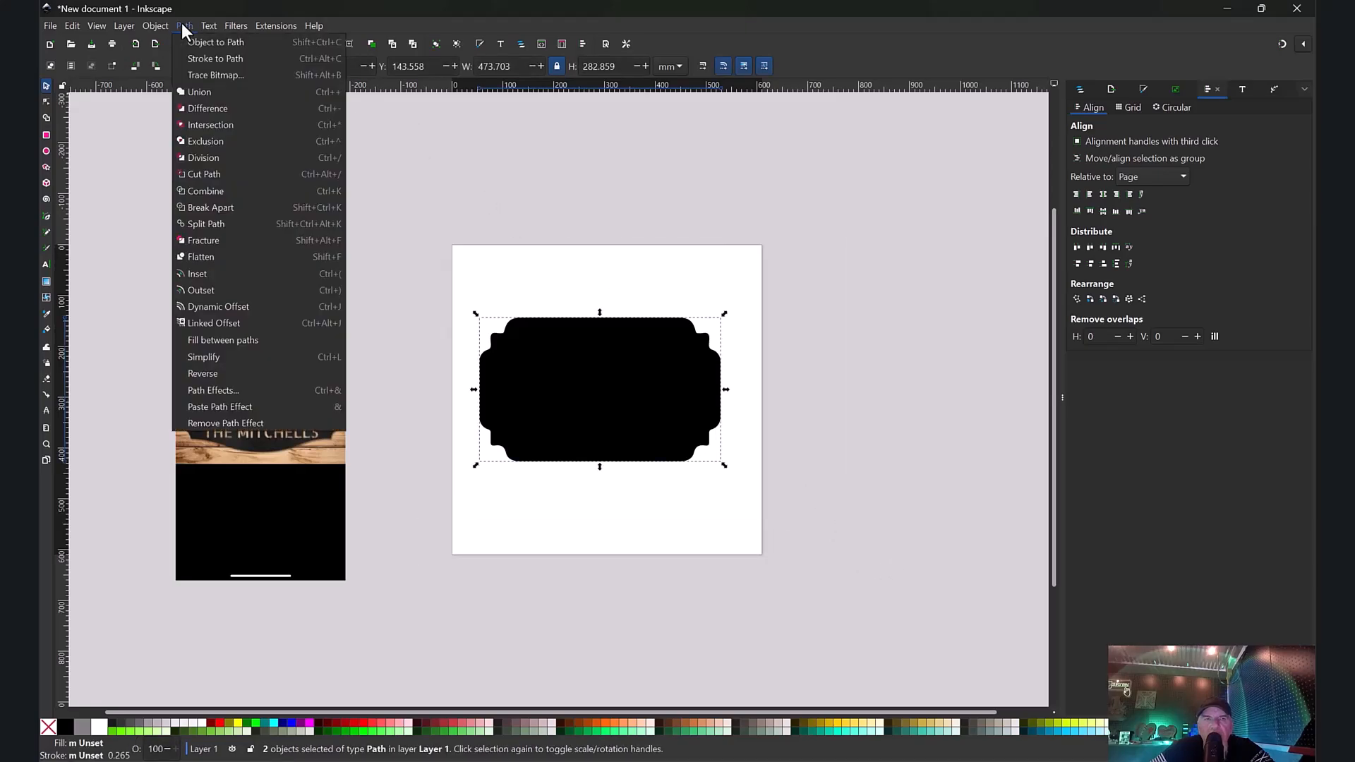
left_click(199, 93)
Step: Switch the measurements to inches, scale the merged sign blank proportionally to 24 in wide, and position it across the page's full width
mouse_move(626, 424)
left_mouse_down()
mouse_move(759, 433)
mouse_move(592, 419)
mouse_move(621, 427)
left_mouse_up()
left_click(670, 65)
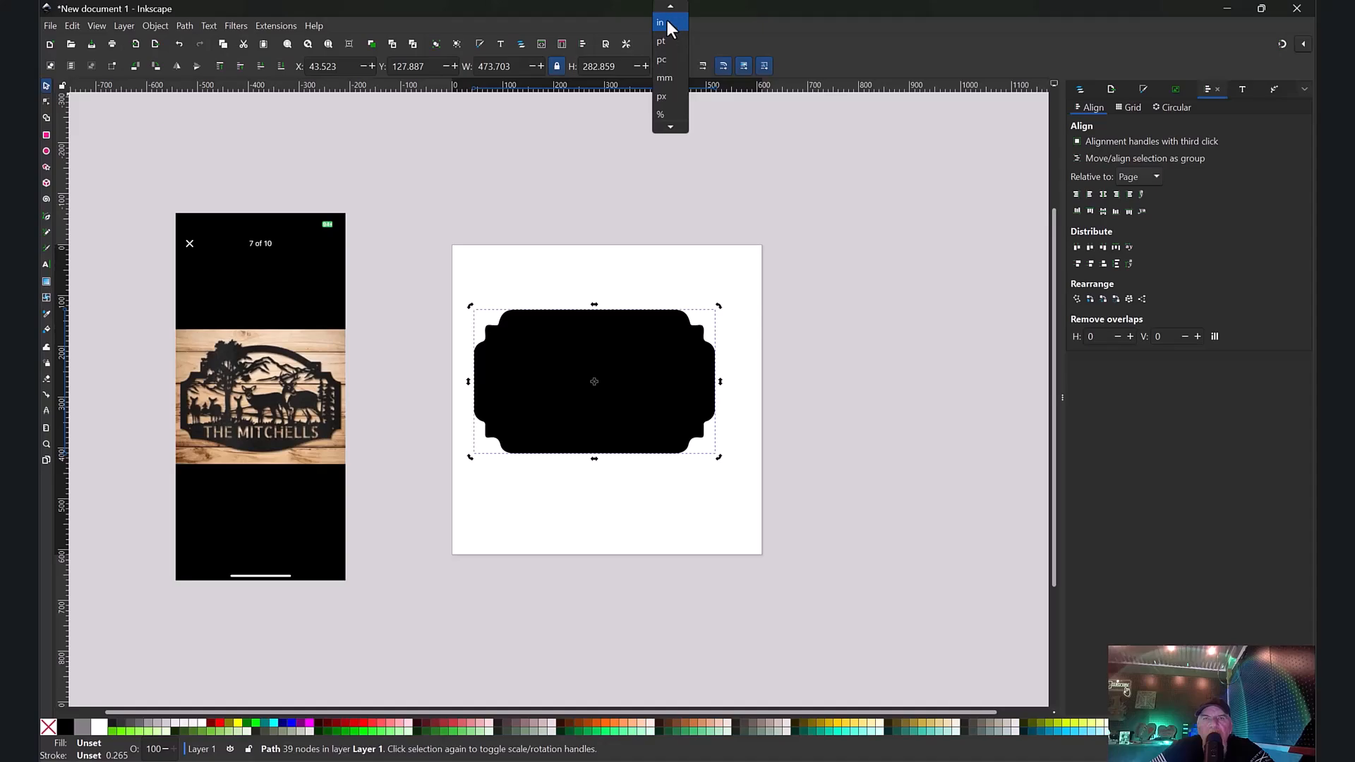
left_click(667, 20)
left_click(604, 156)
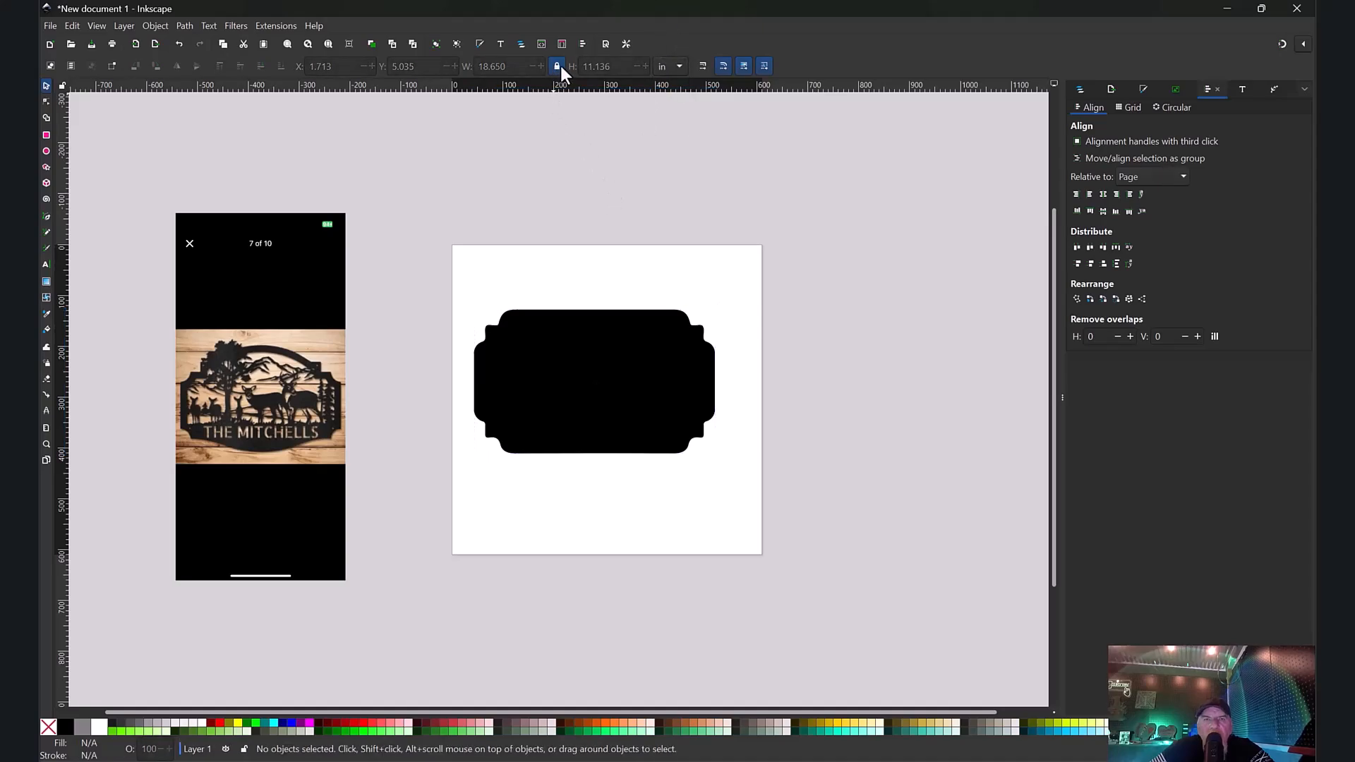
left_click(617, 374)
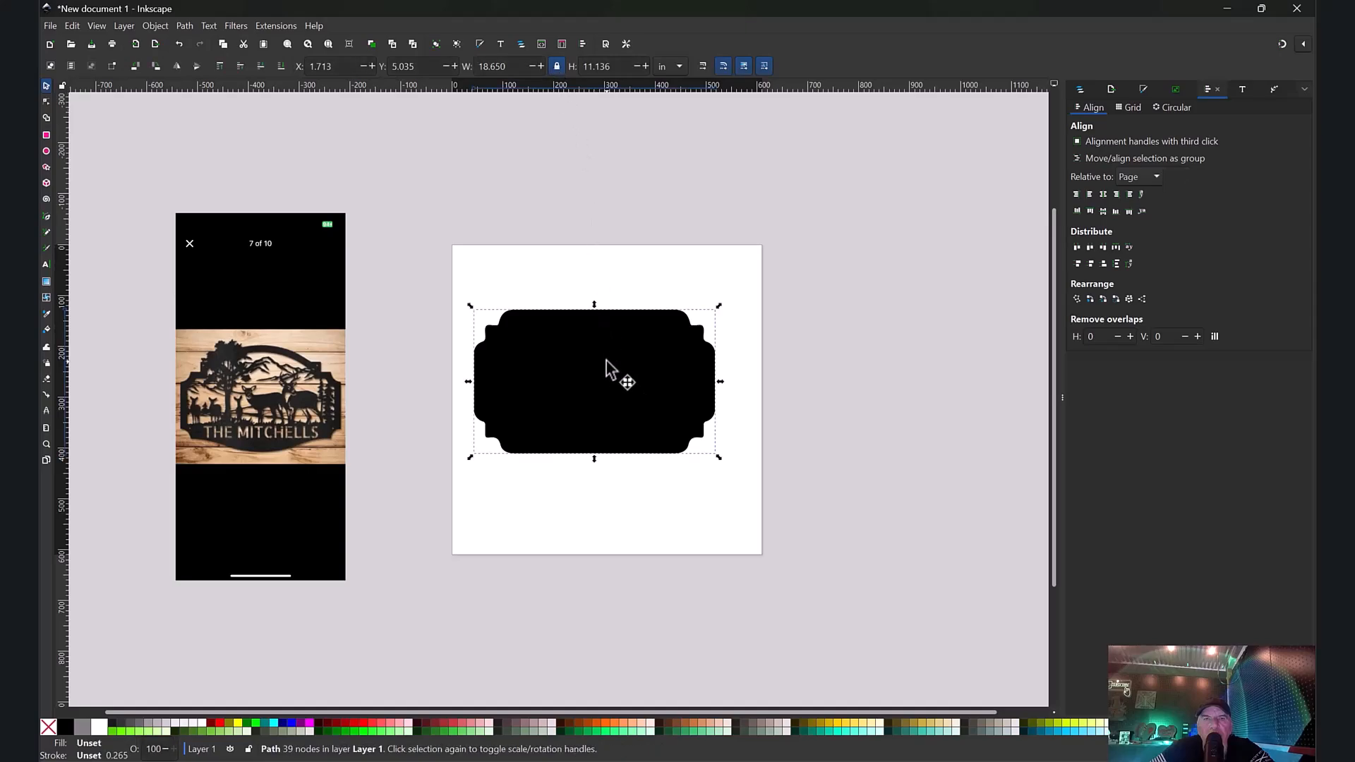
left_click_drag(526, 67, 457, 66)
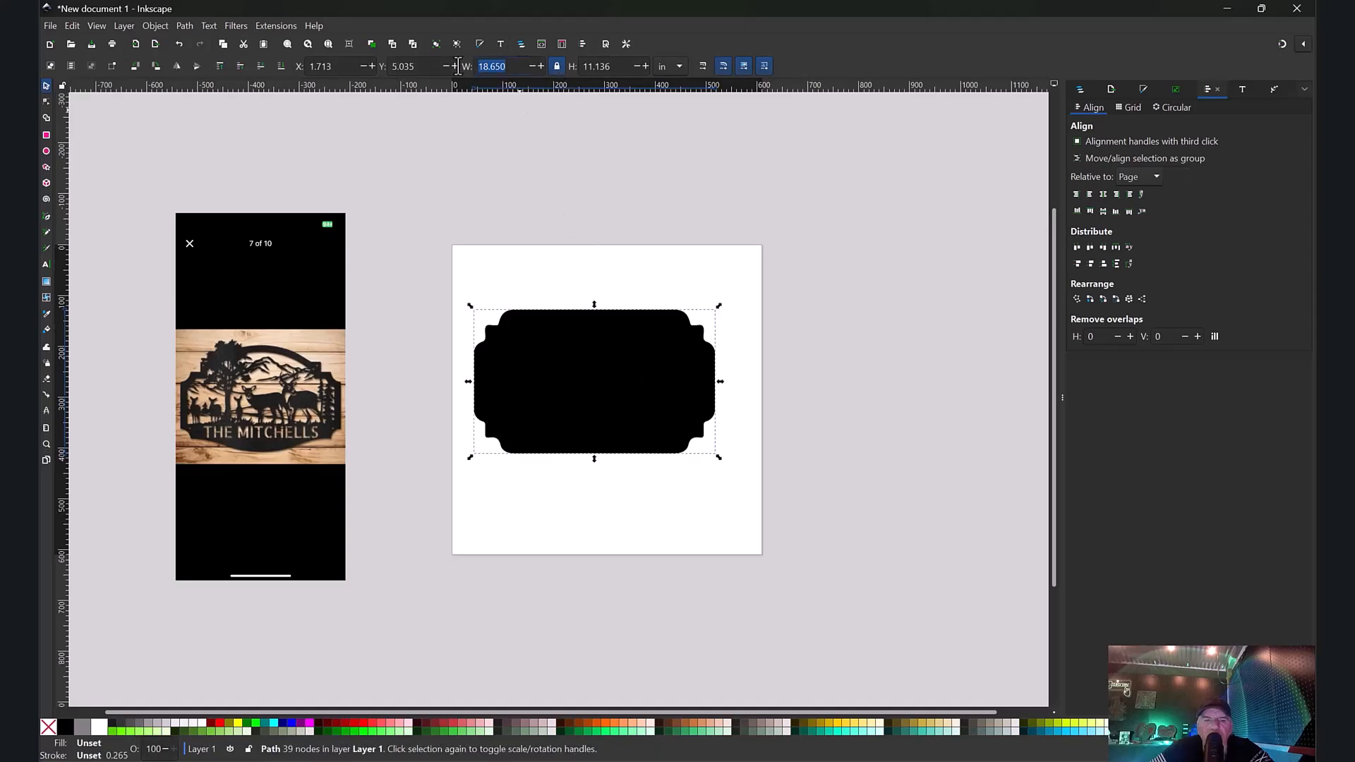
type("24")
key("Return")
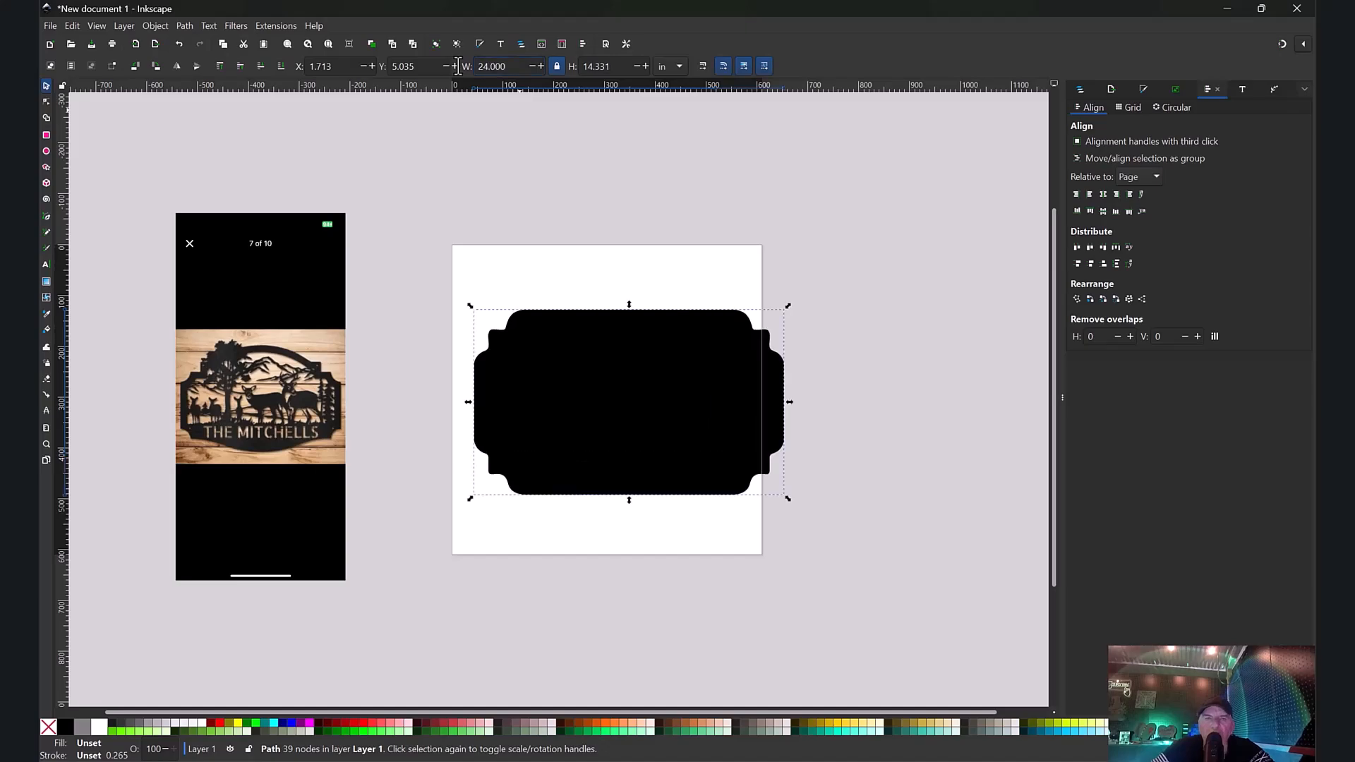
left_click_drag(626, 406, 605, 392)
left_click(878, 394)
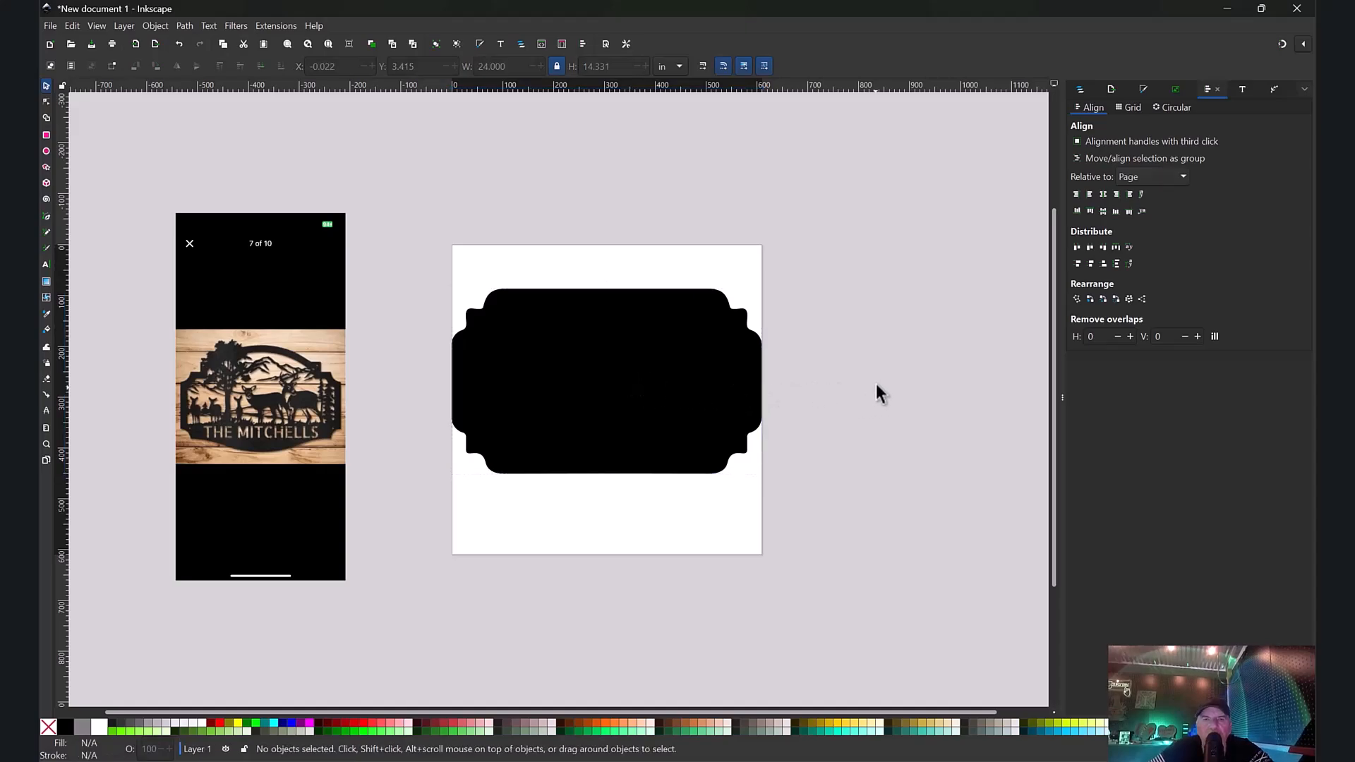
Step: Duplicate the merged sign blank and fill the copy with bright green
right_click(604, 385)
left_click(601, 367)
right_click(601, 367)
left_click(596, 427)
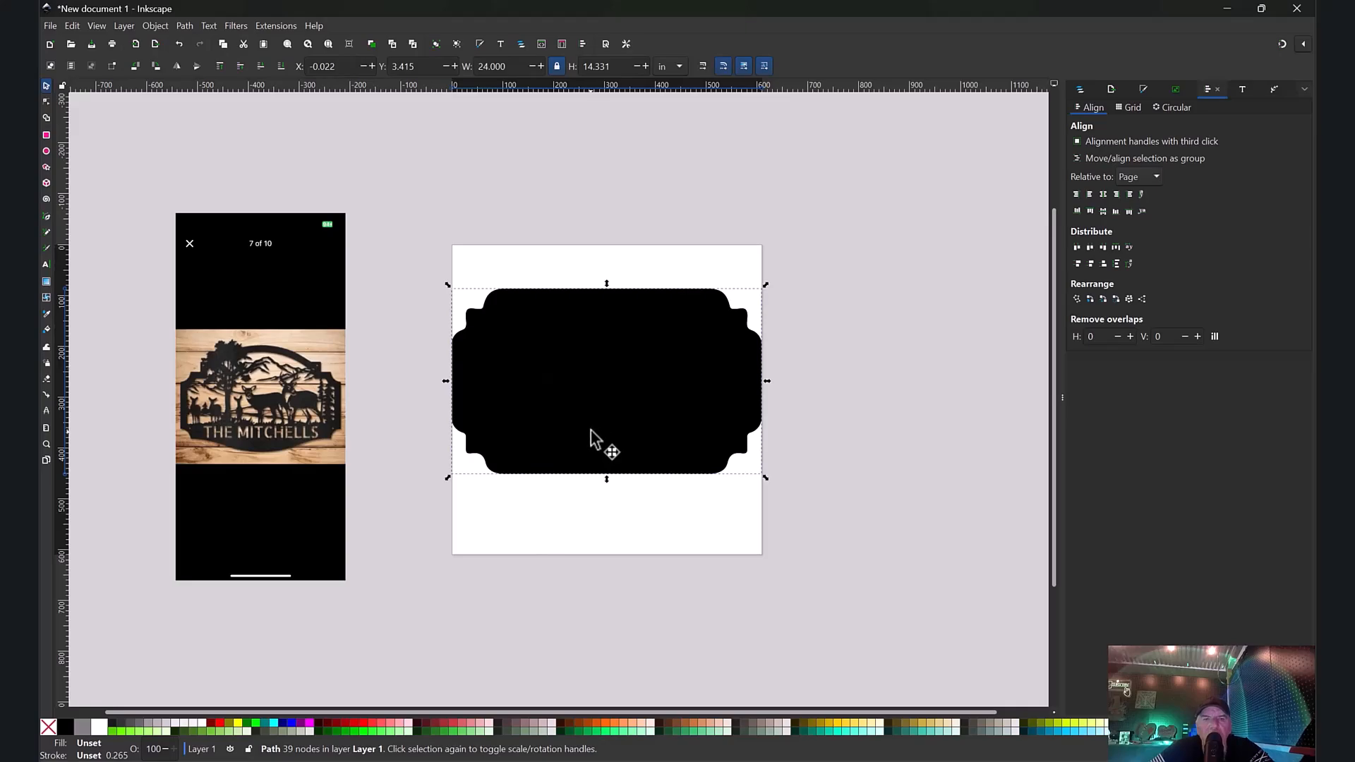
left_click(253, 722)
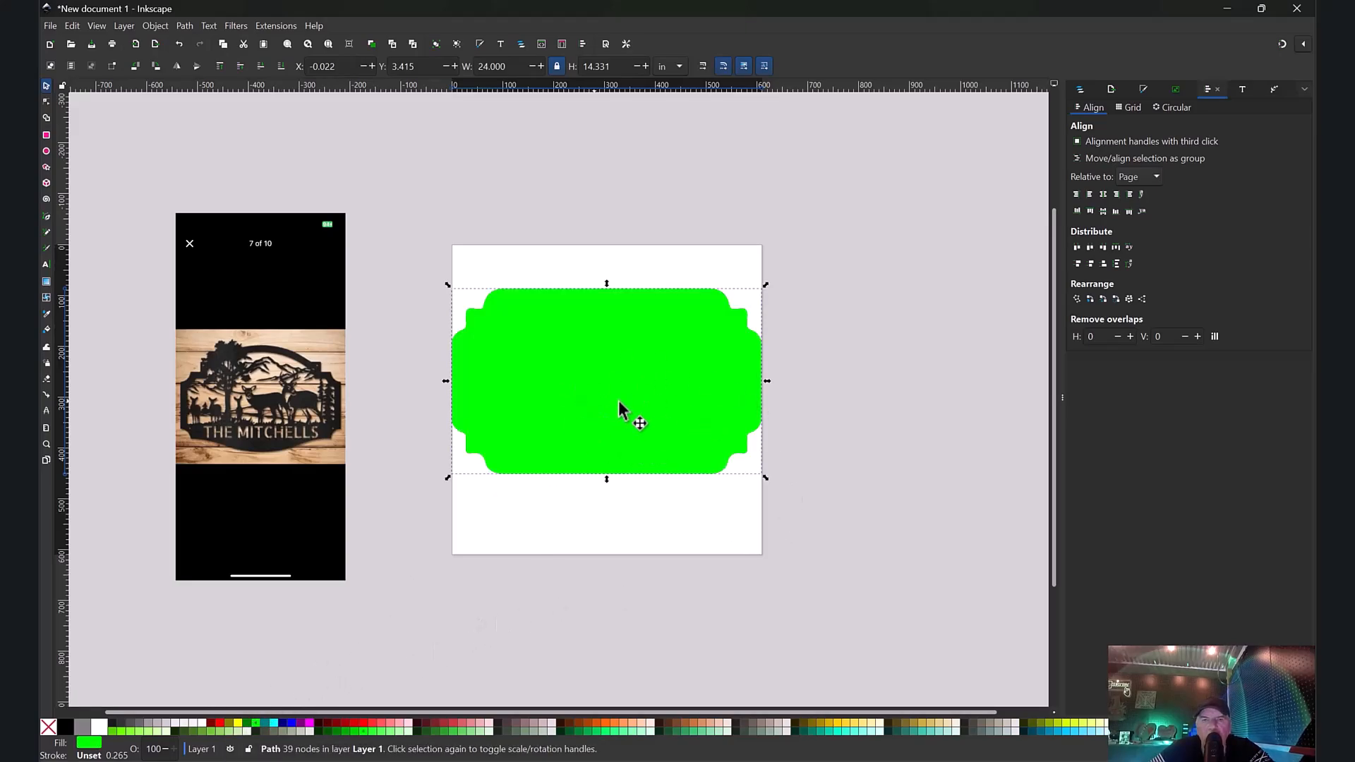
Step: Shrink the green copy about its center to about 21.03 by 12.56 in, and widen both sides to even out the black border
left_click_drag(766, 478, 756, 465)
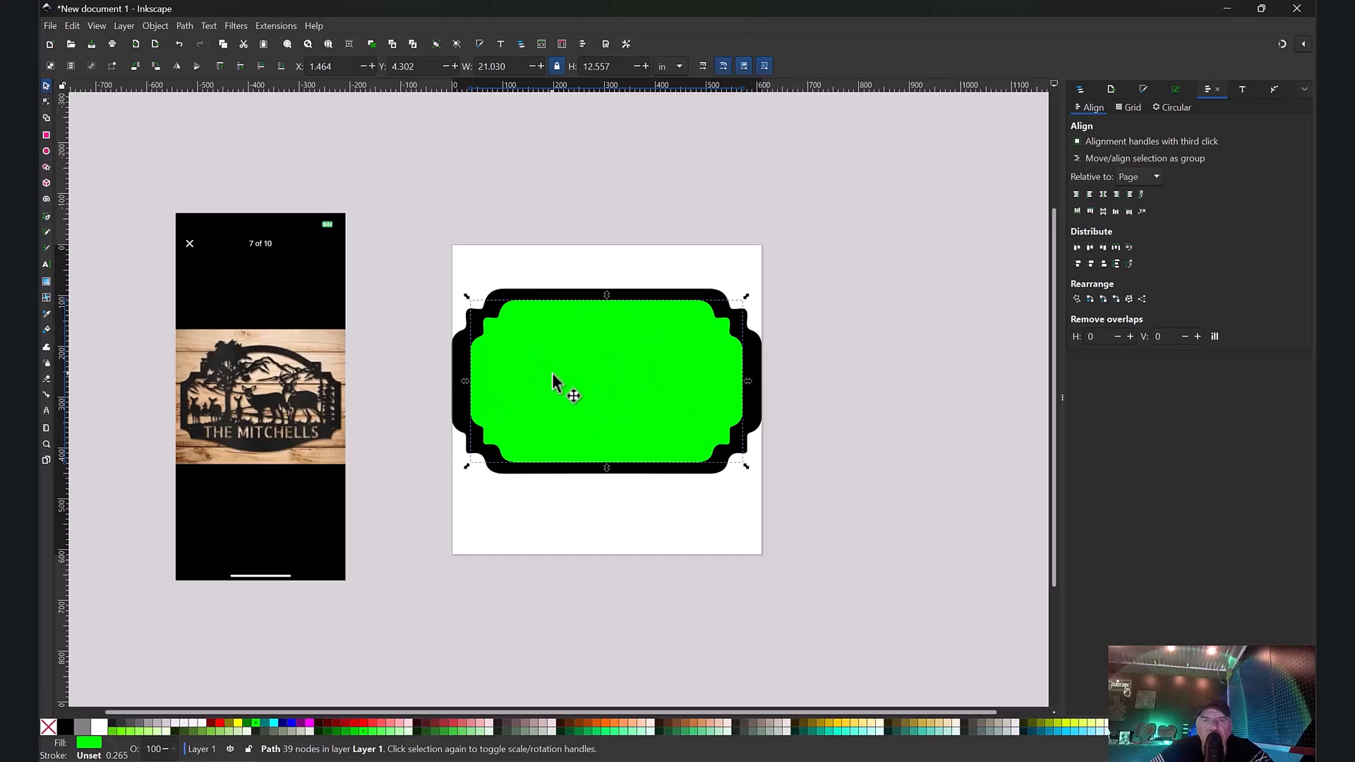
left_click(850, 360)
left_click(672, 389)
left_click_drag(749, 381, 758, 382)
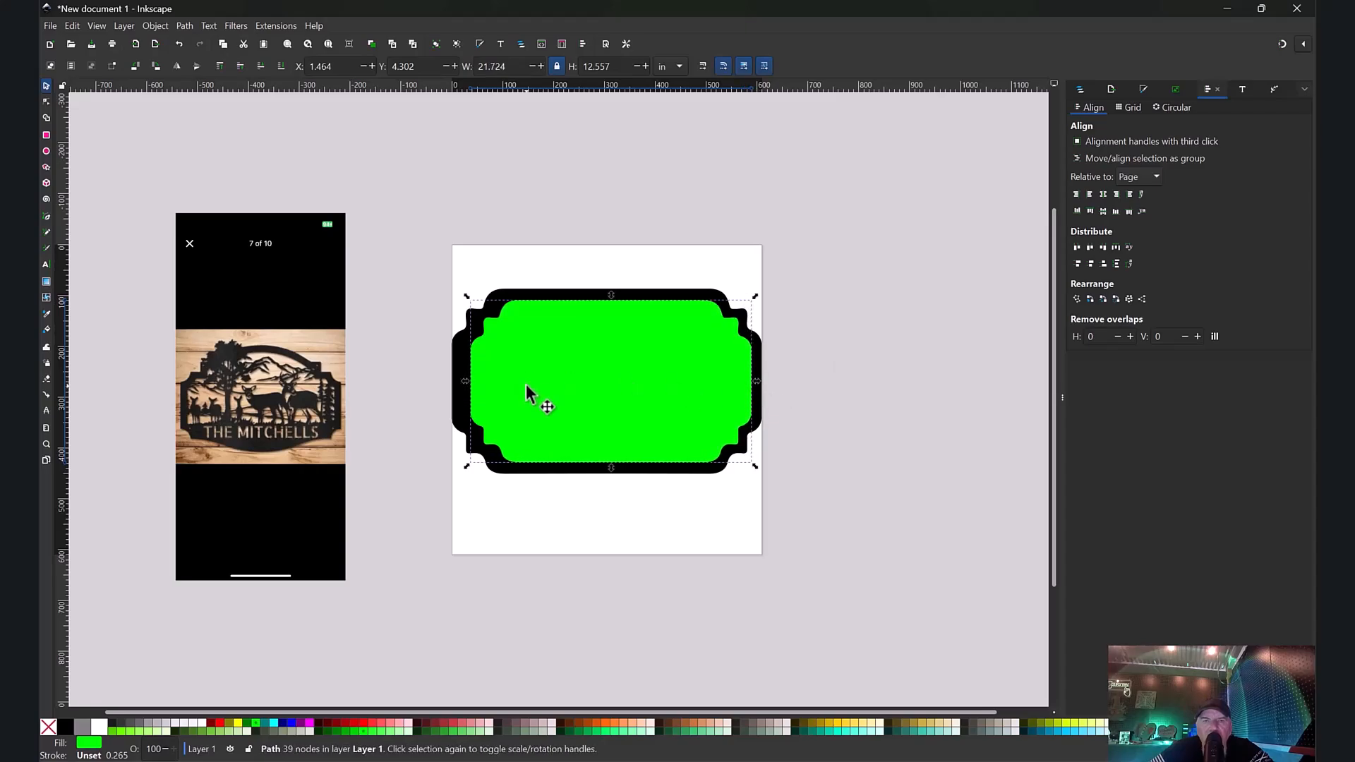
left_click_drag(466, 381, 457, 380)
left_click_drag(424, 241, 909, 514)
left_click(821, 404)
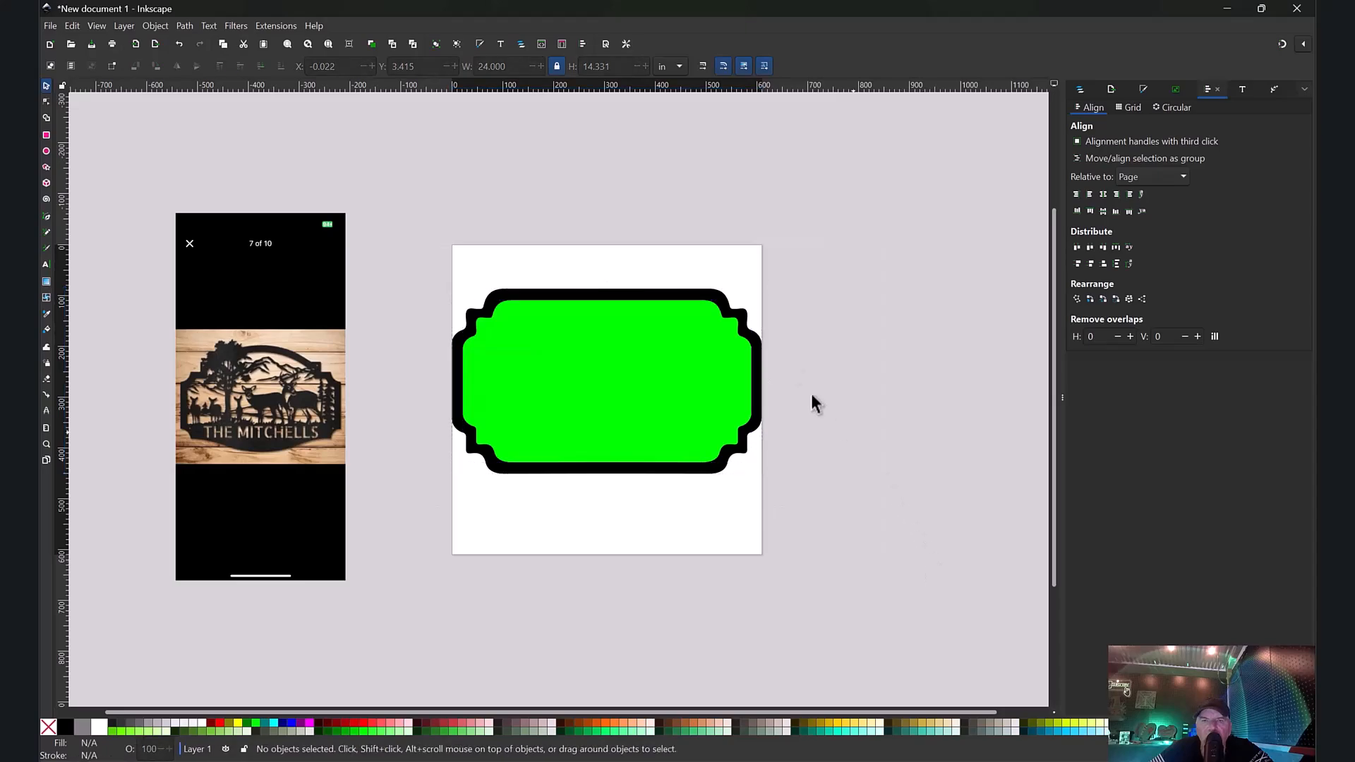
Step: Center both sign shapes horizontally and vertically on the page, and cut the green shape out of the black one with Difference
left_click_drag(939, 231, 404, 569)
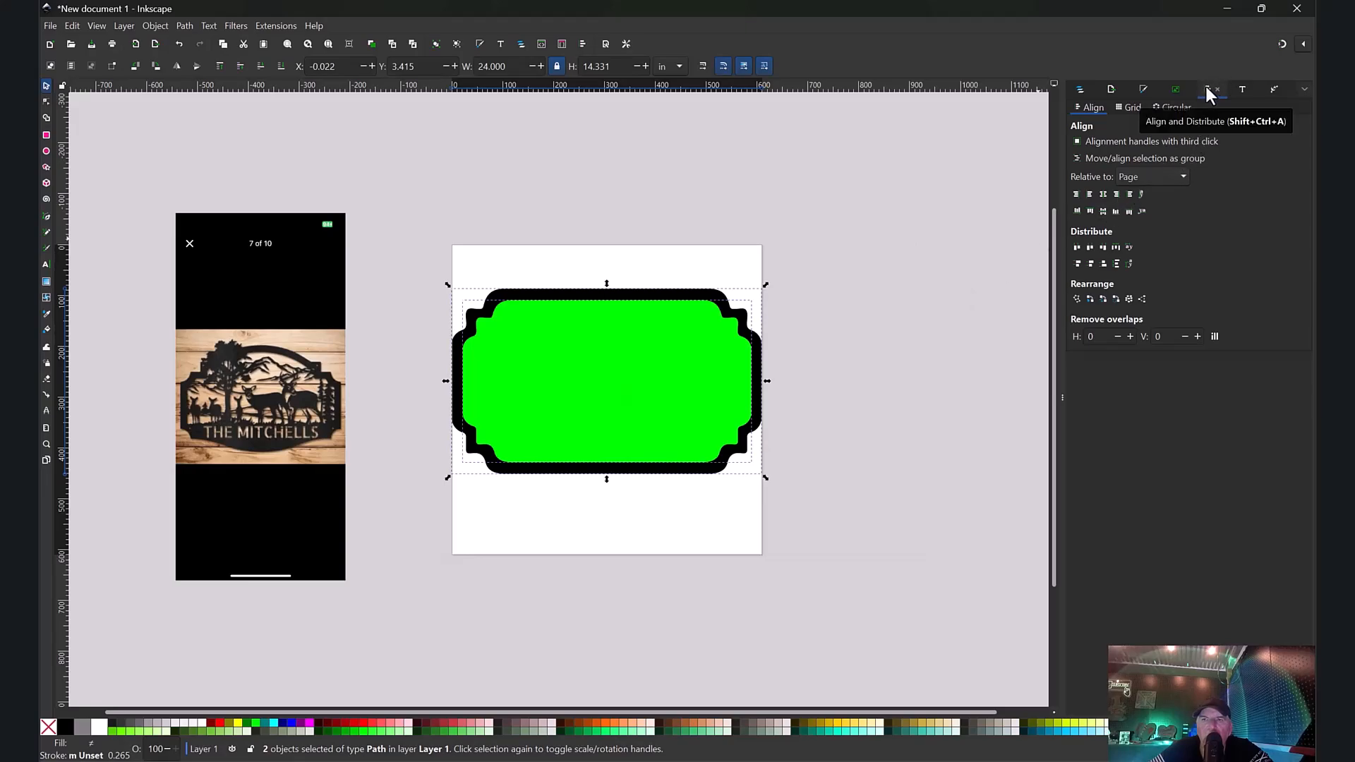
left_click(1103, 194)
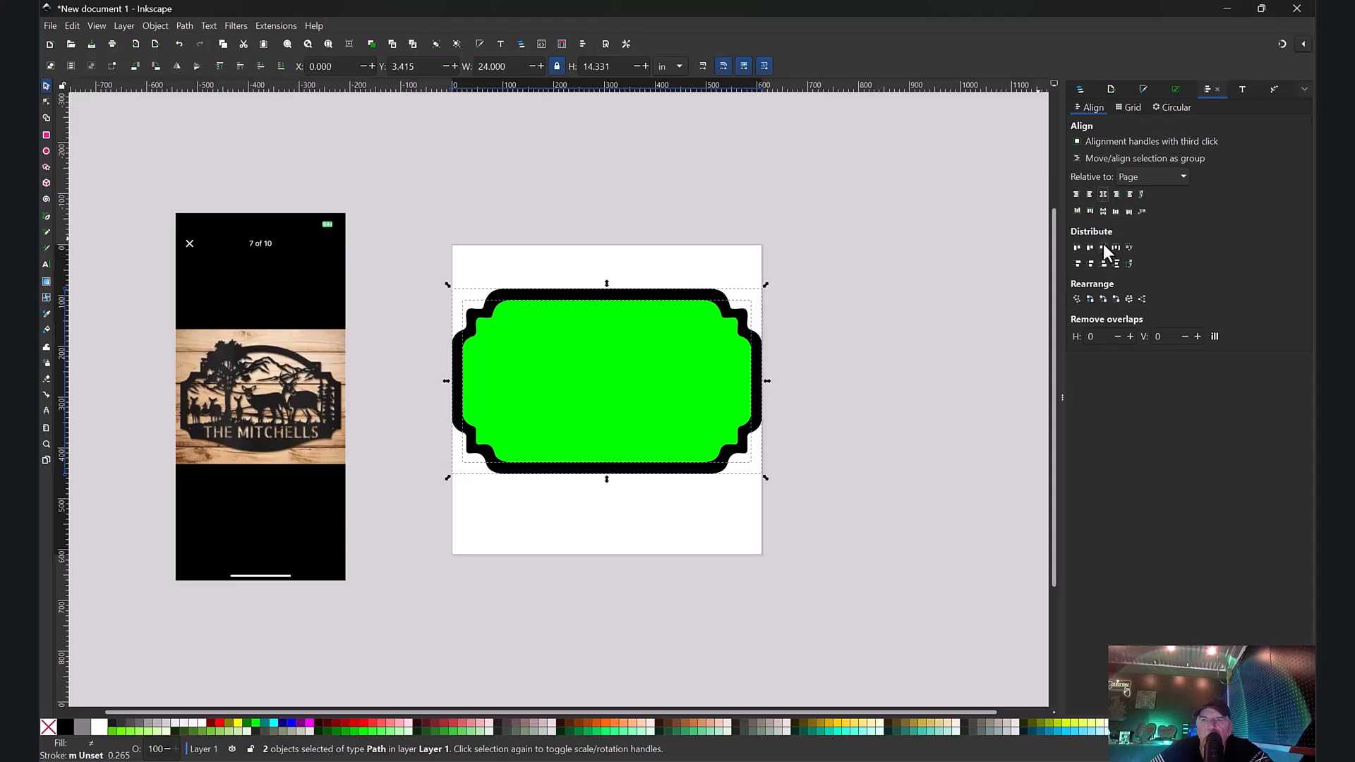
left_click(1103, 211)
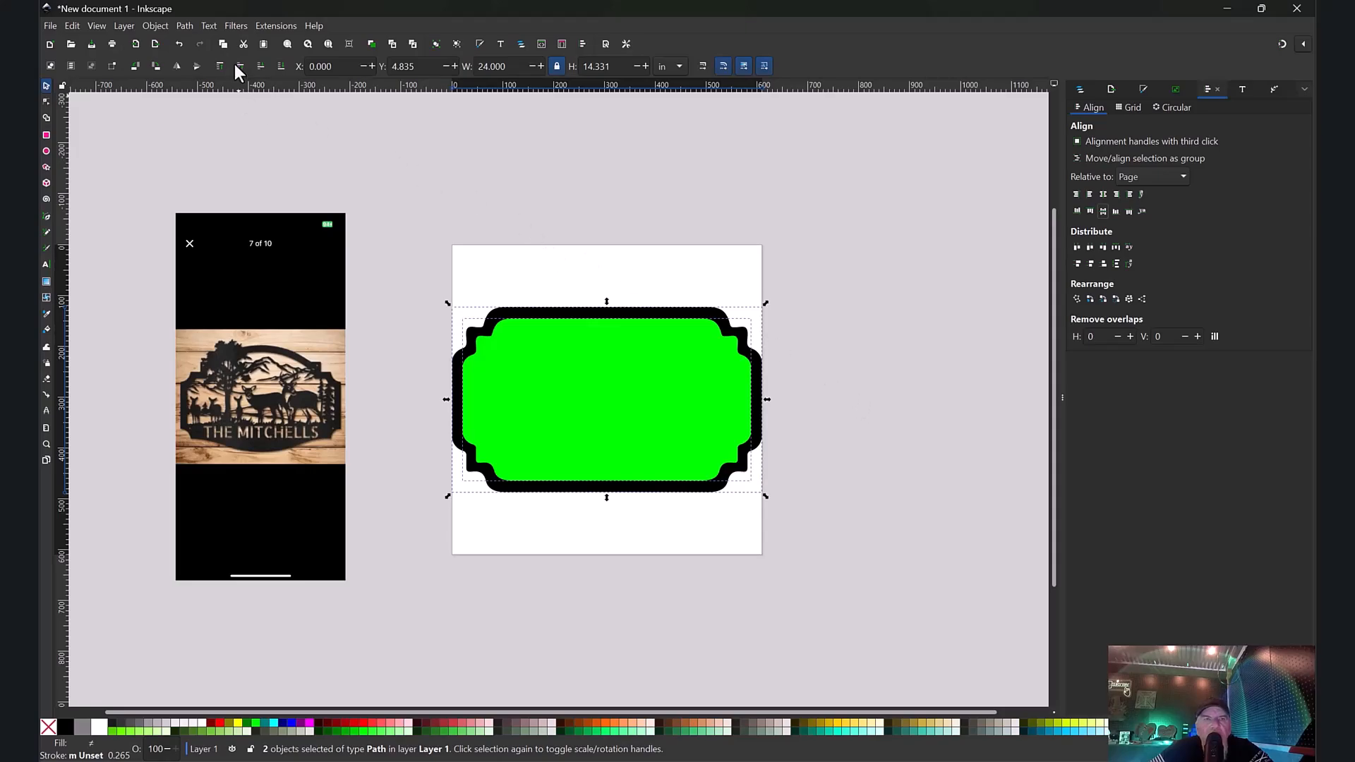
left_click(184, 25)
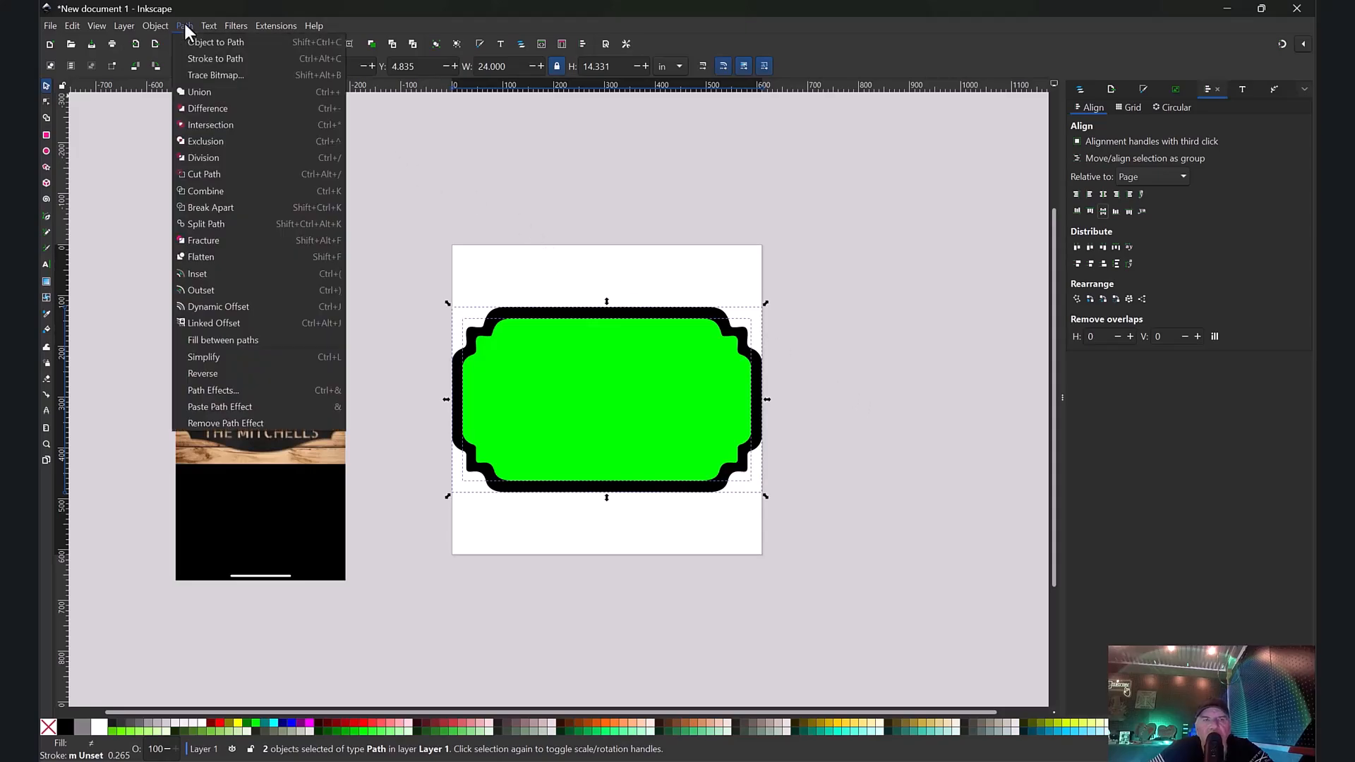
left_click(228, 111)
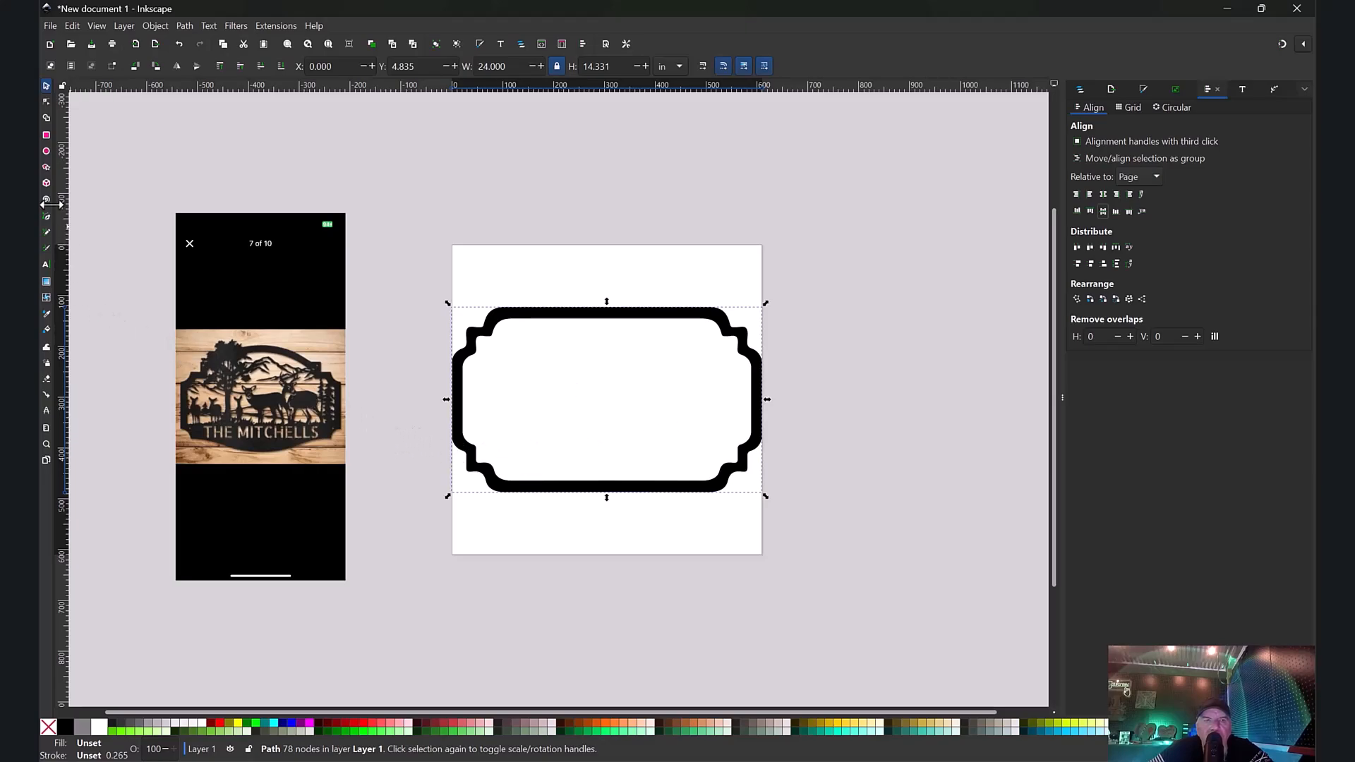
Step: Draw two overlapping rectangles, about 526 by 29 mm and 463 by 40 mm, to fill the lower part of the frame opening
left_click(46, 136)
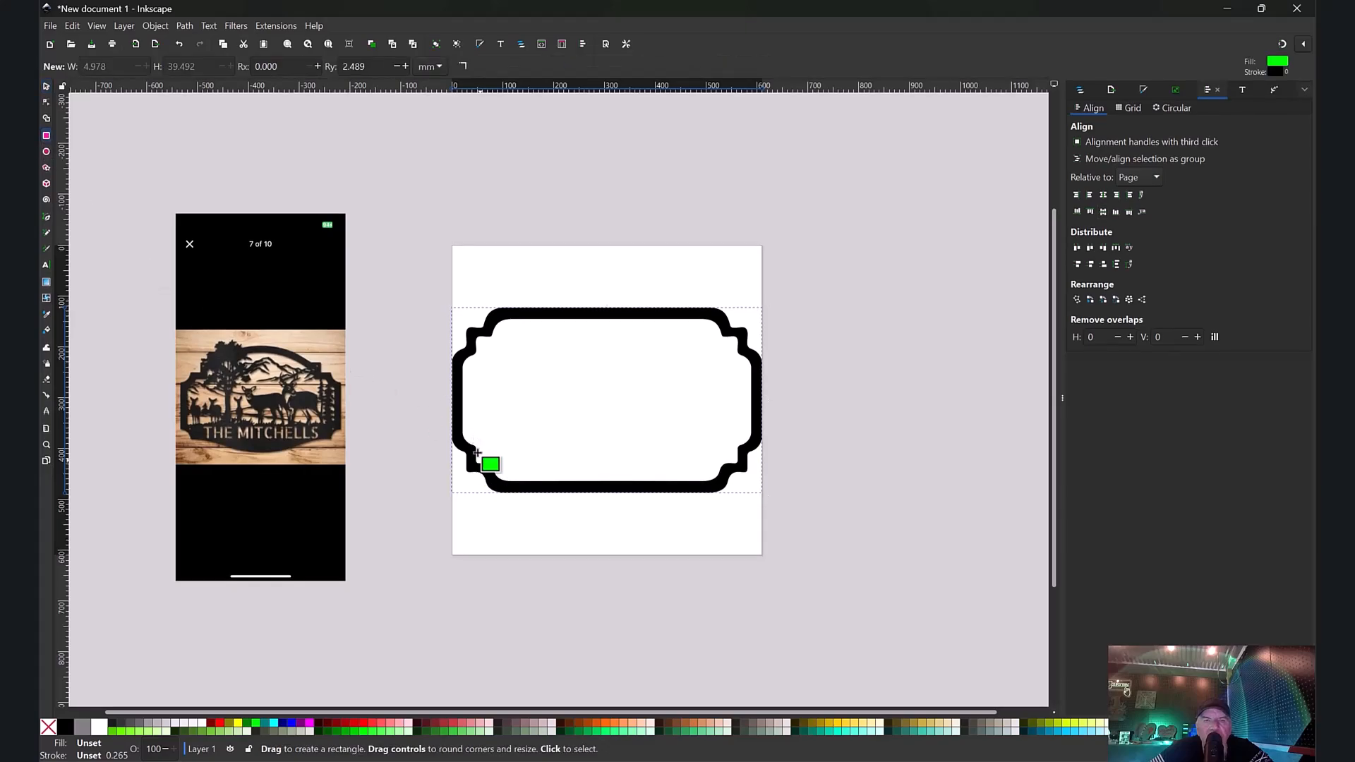
left_click_drag(474, 451, 743, 467)
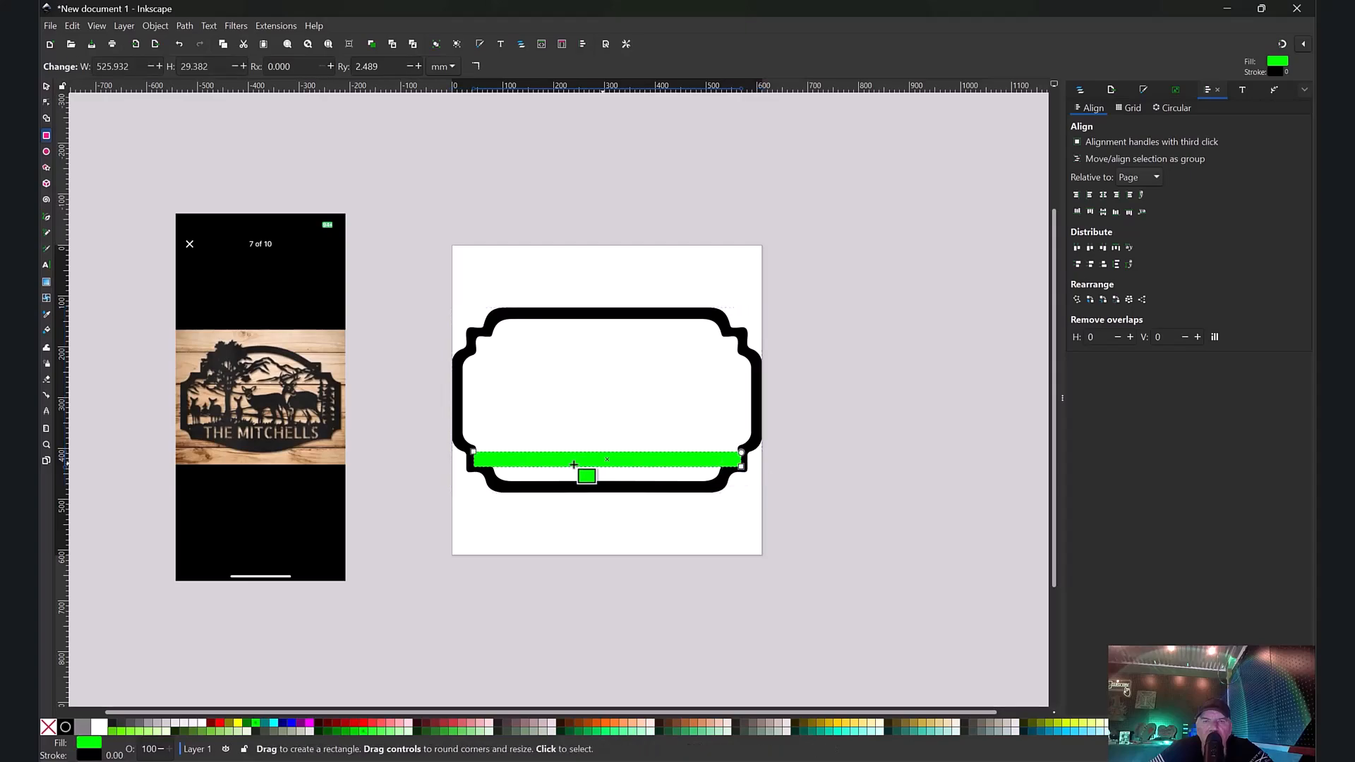
left_click_drag(491, 465, 727, 483)
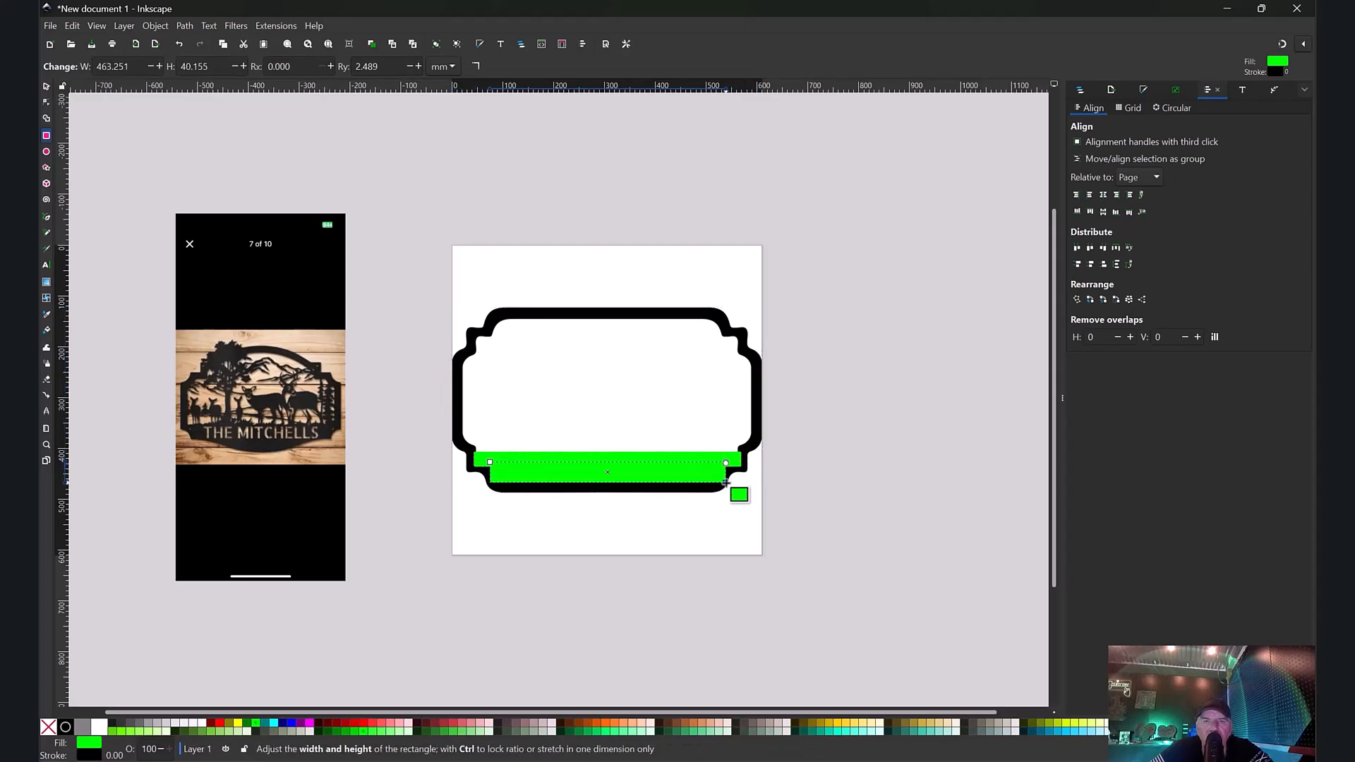
Step: Merge the sign frame and the two green rectangles into one shape with Union
left_click(48, 23)
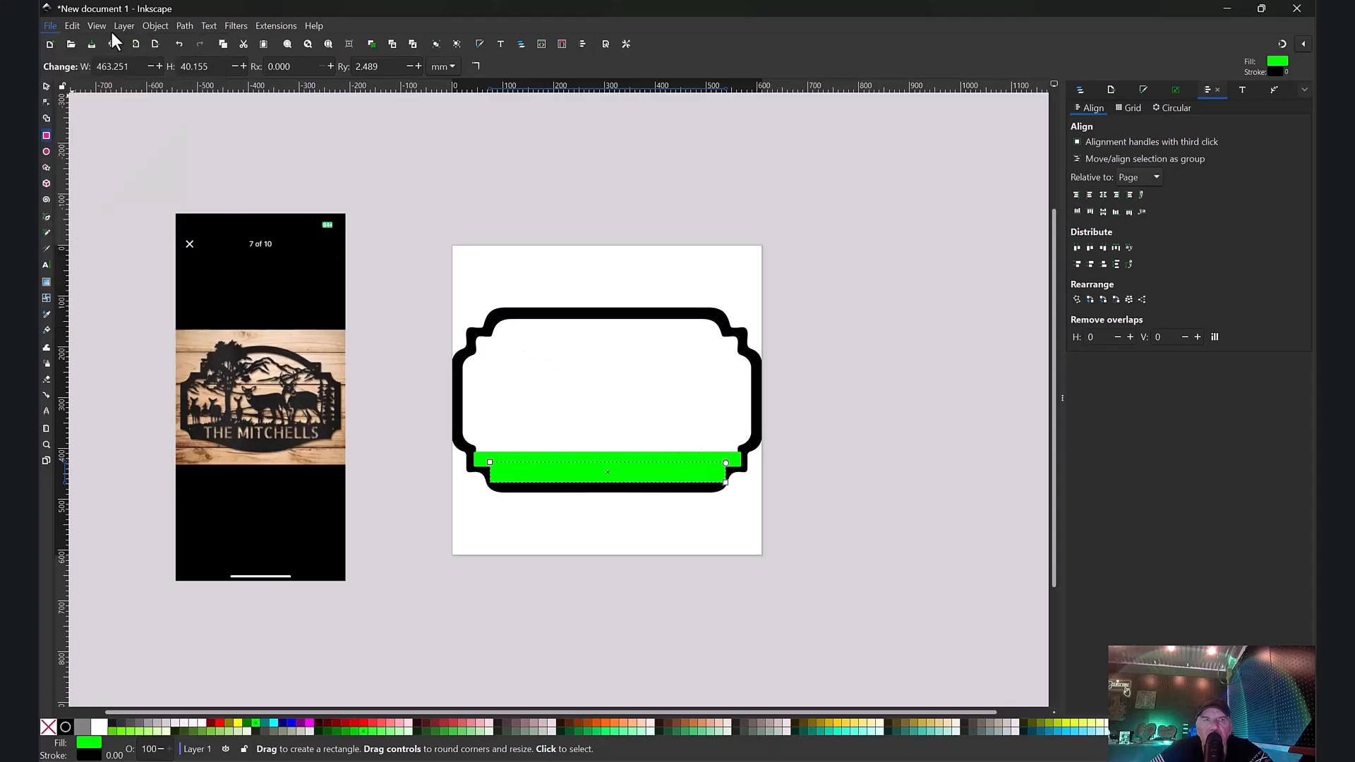
left_click(183, 24)
left_click(452, 227)
left_click(44, 86)
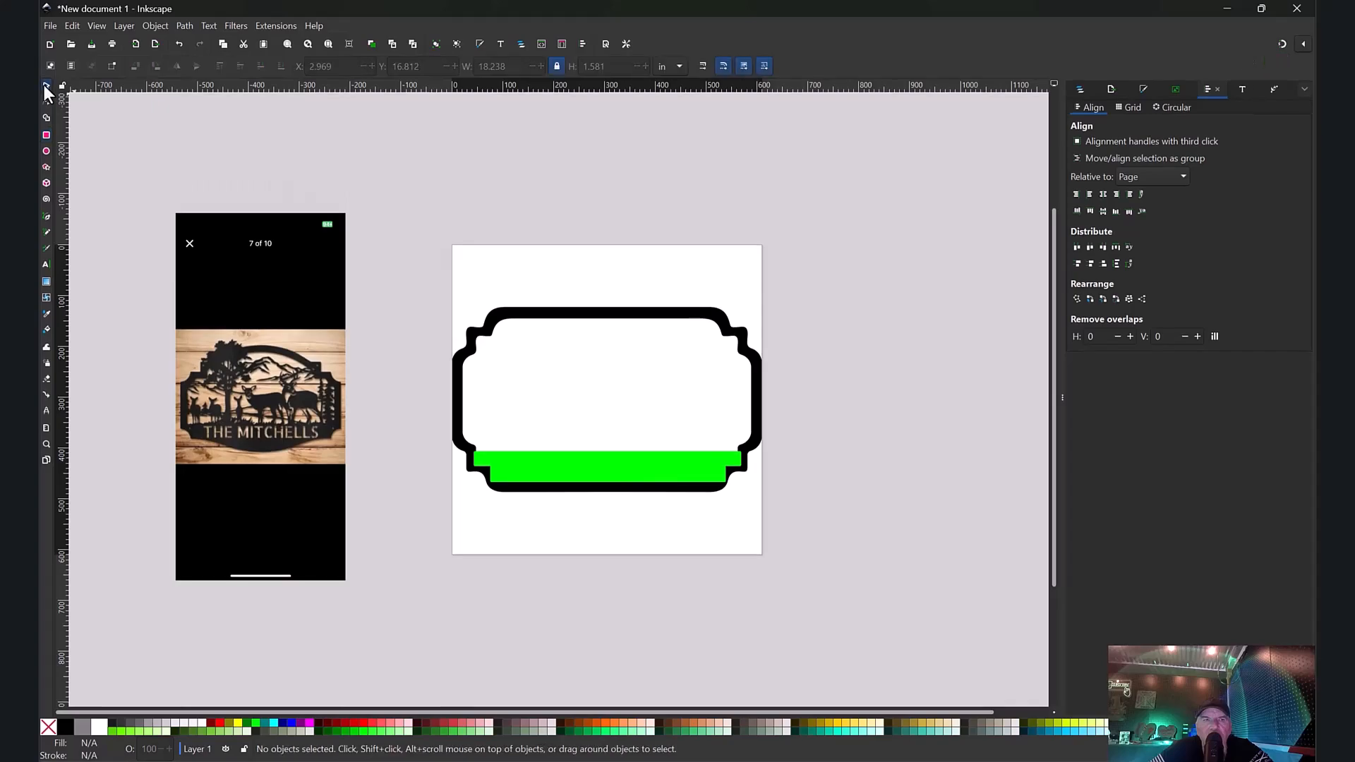
left_click_drag(401, 231, 893, 568)
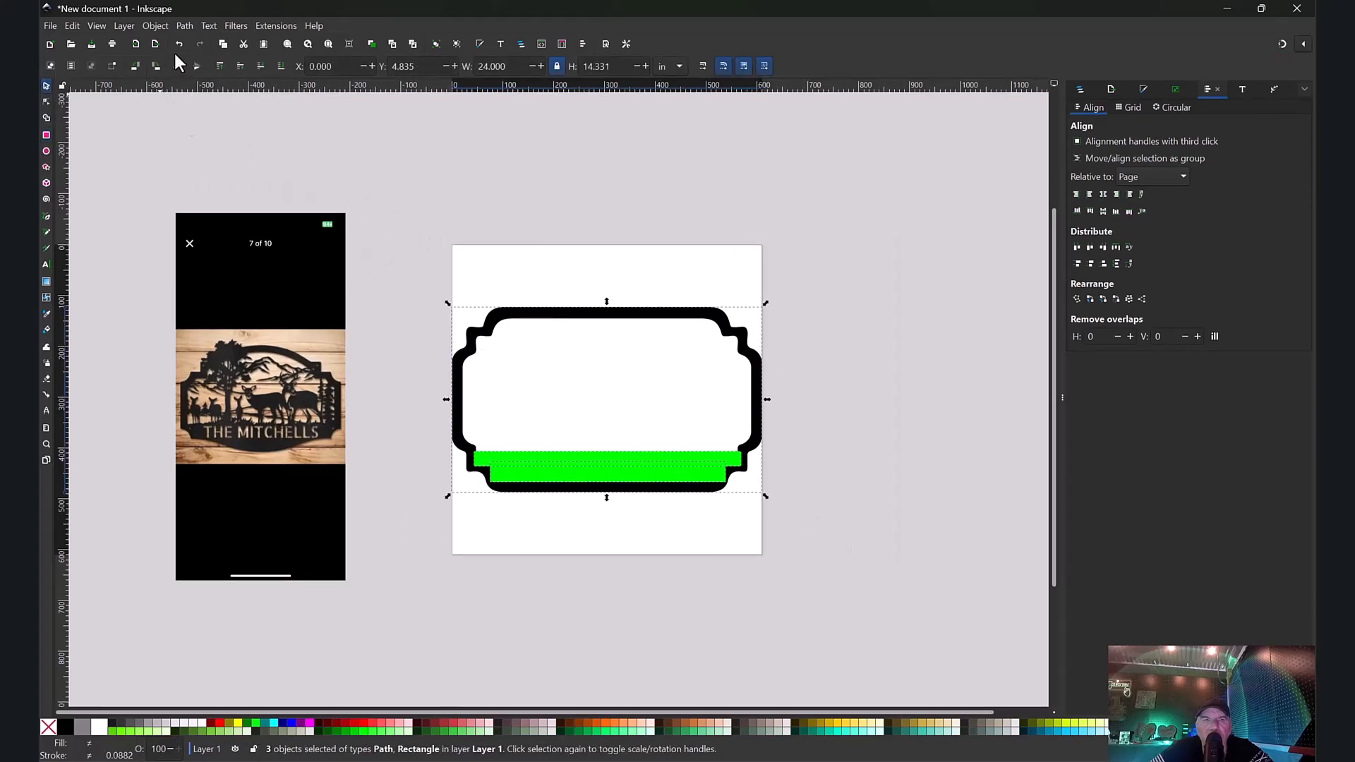
left_click(184, 26)
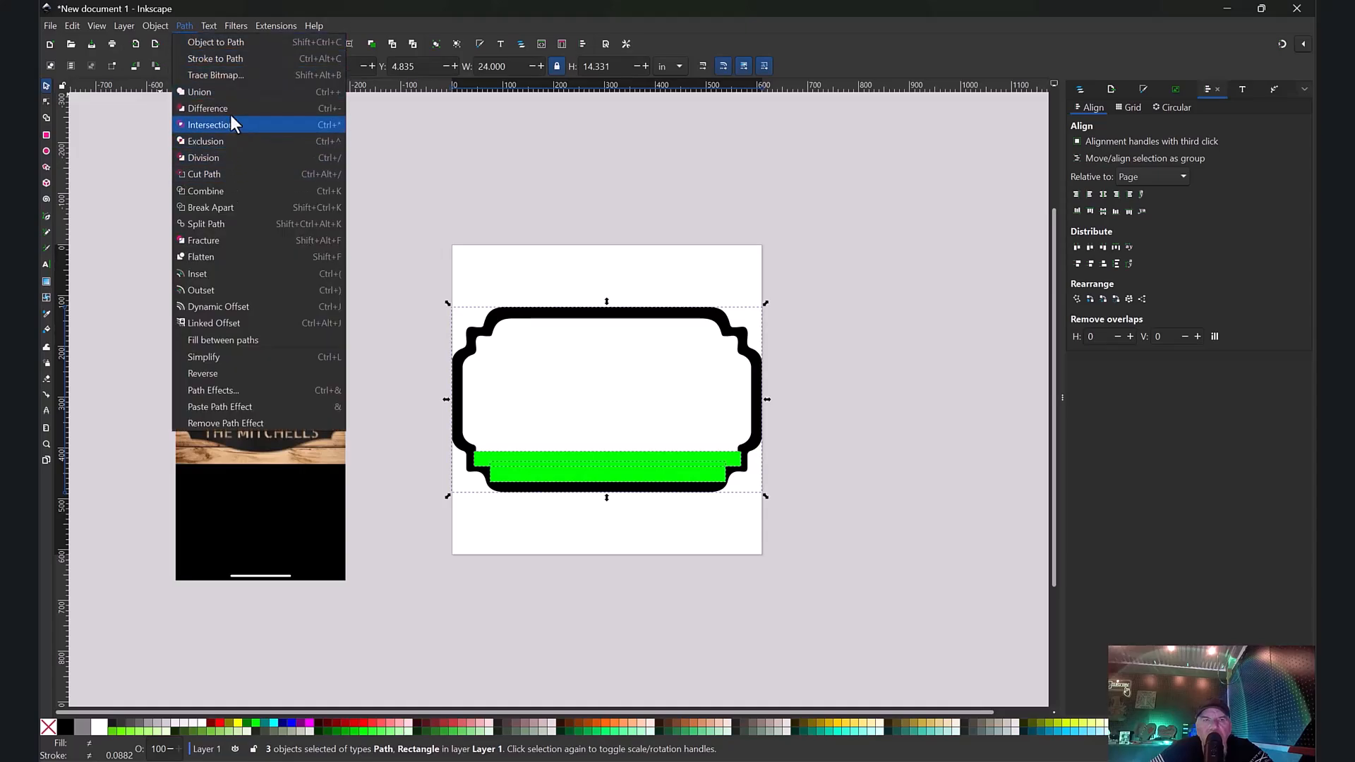
left_click(226, 93)
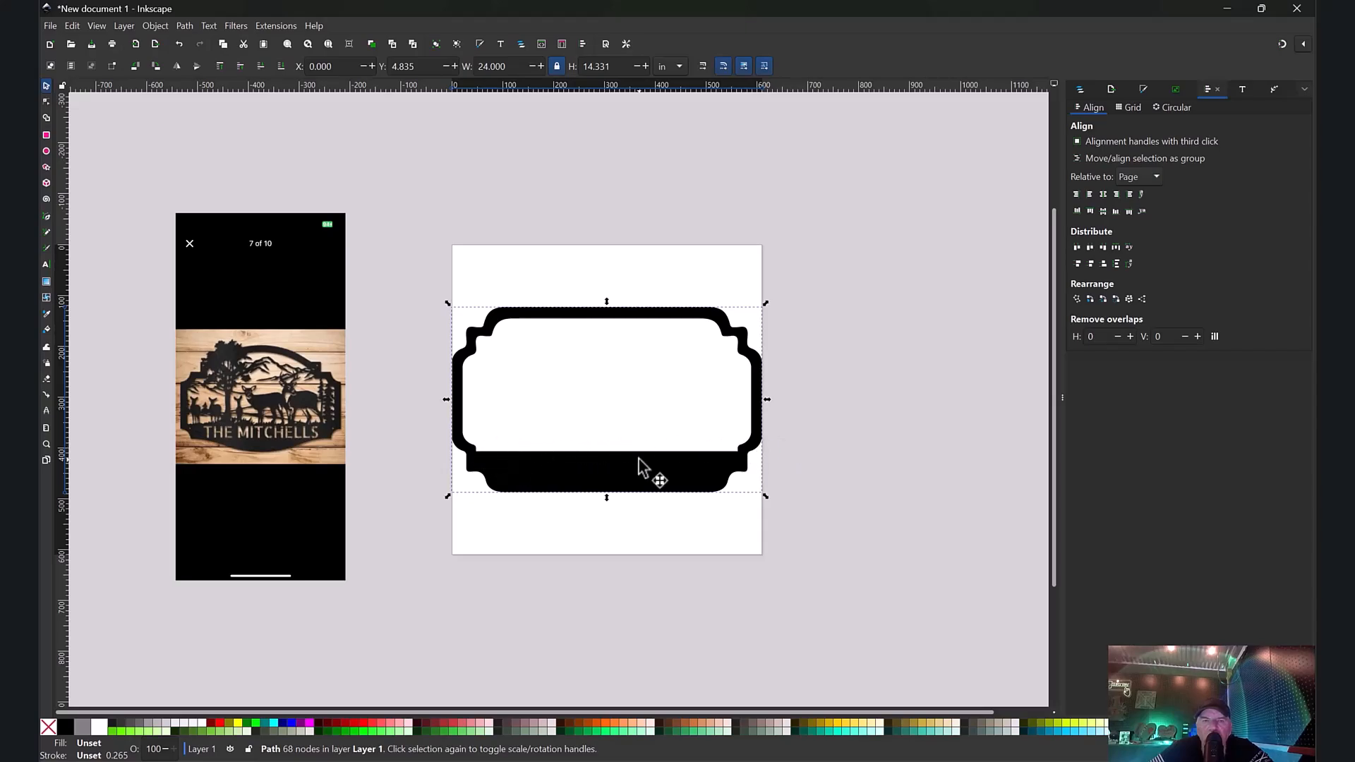
Step: Import the Grass (51) drawing from the Deer Sign Design Files folder into the sign document
left_click(673, 760)
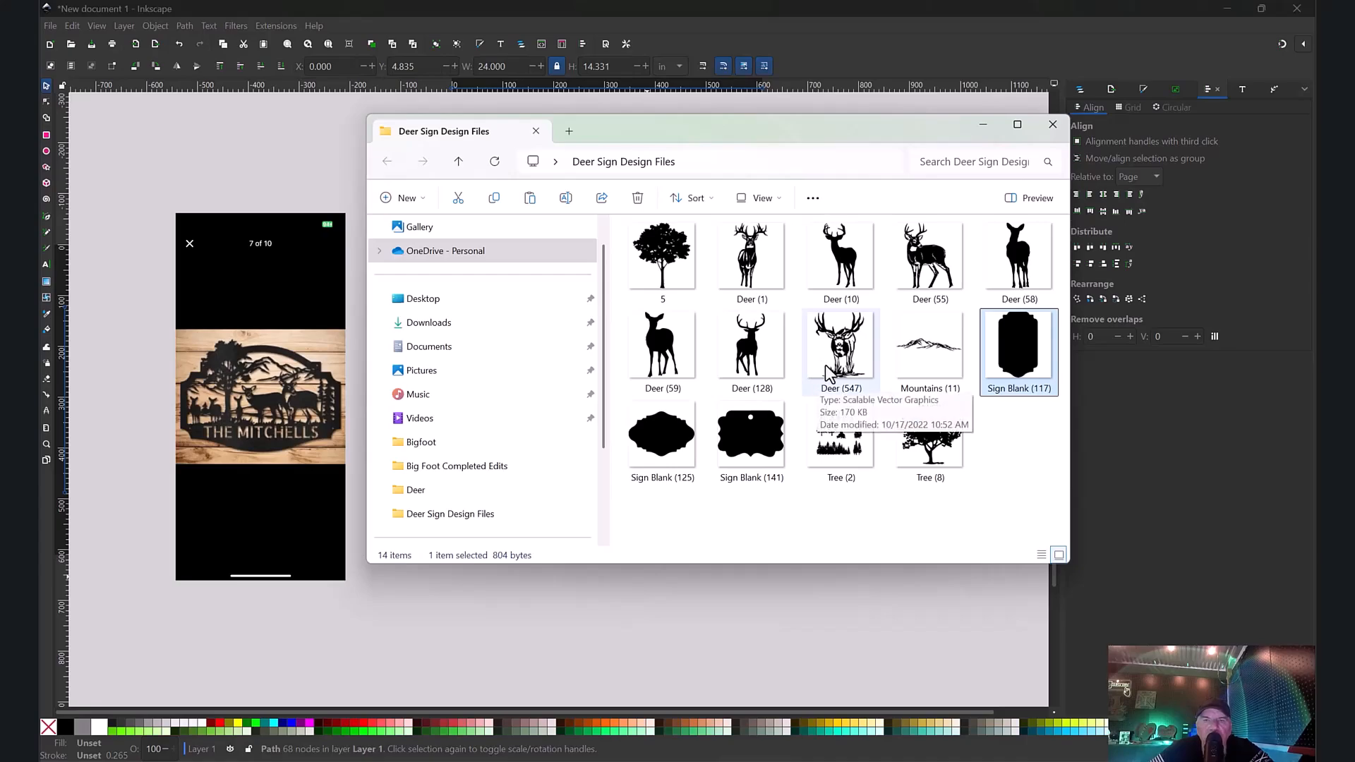
left_click_drag(759, 135, 515, 99)
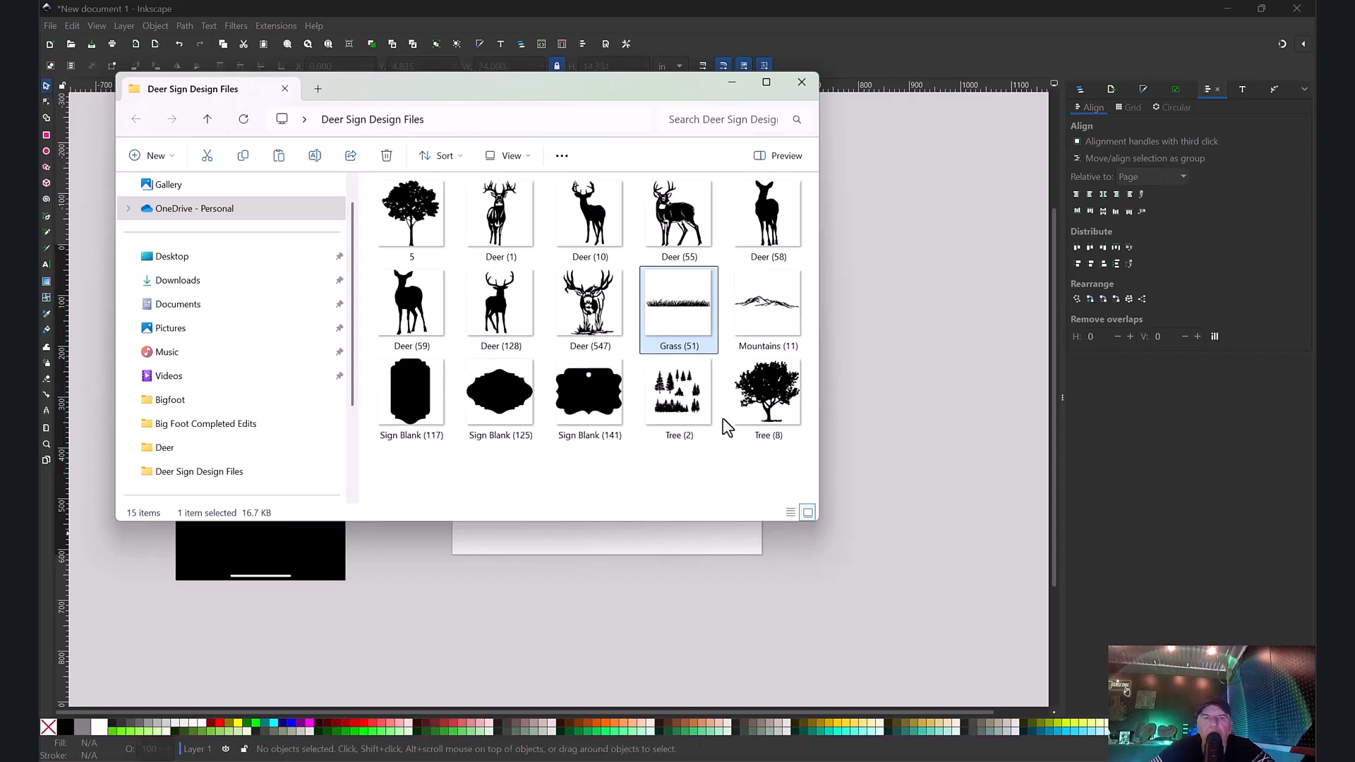
left_click_drag(483, 103, 503, 56)
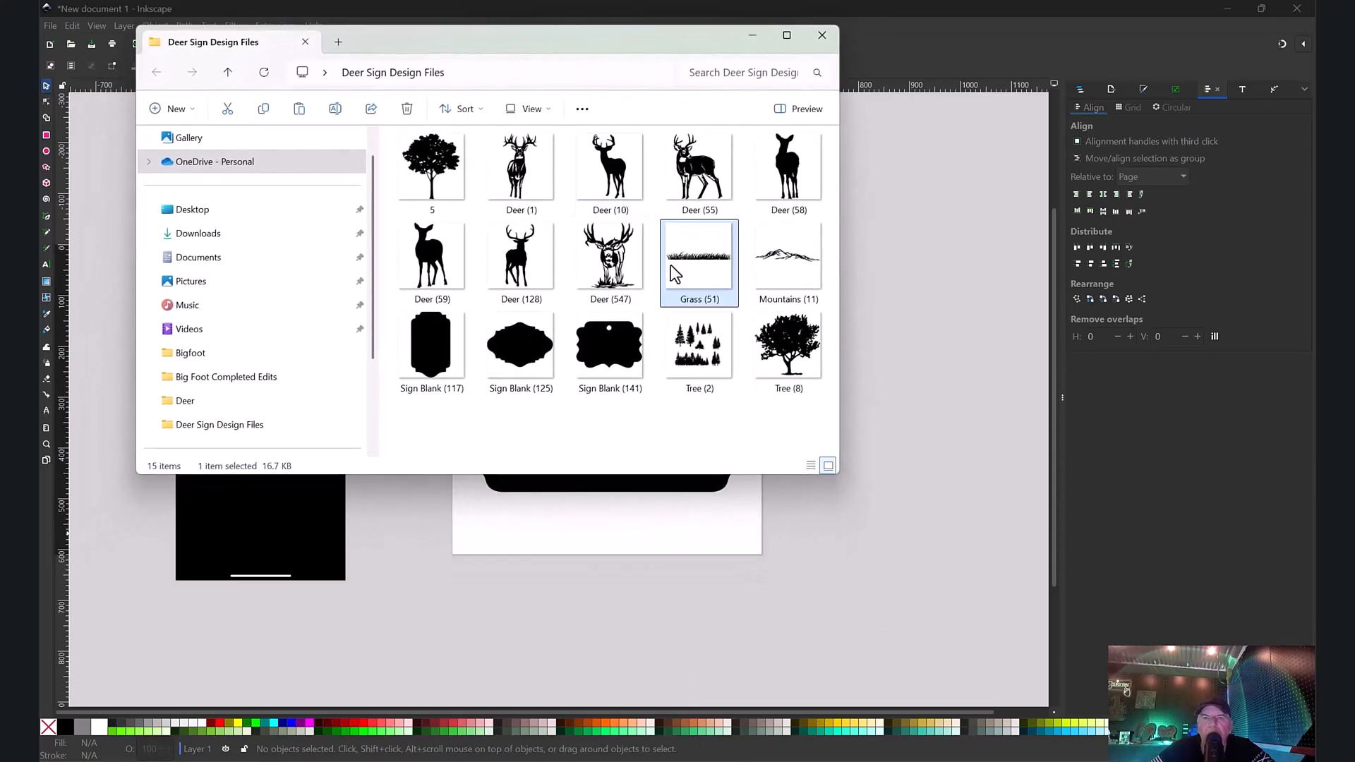
left_click_drag(683, 260, 811, 569)
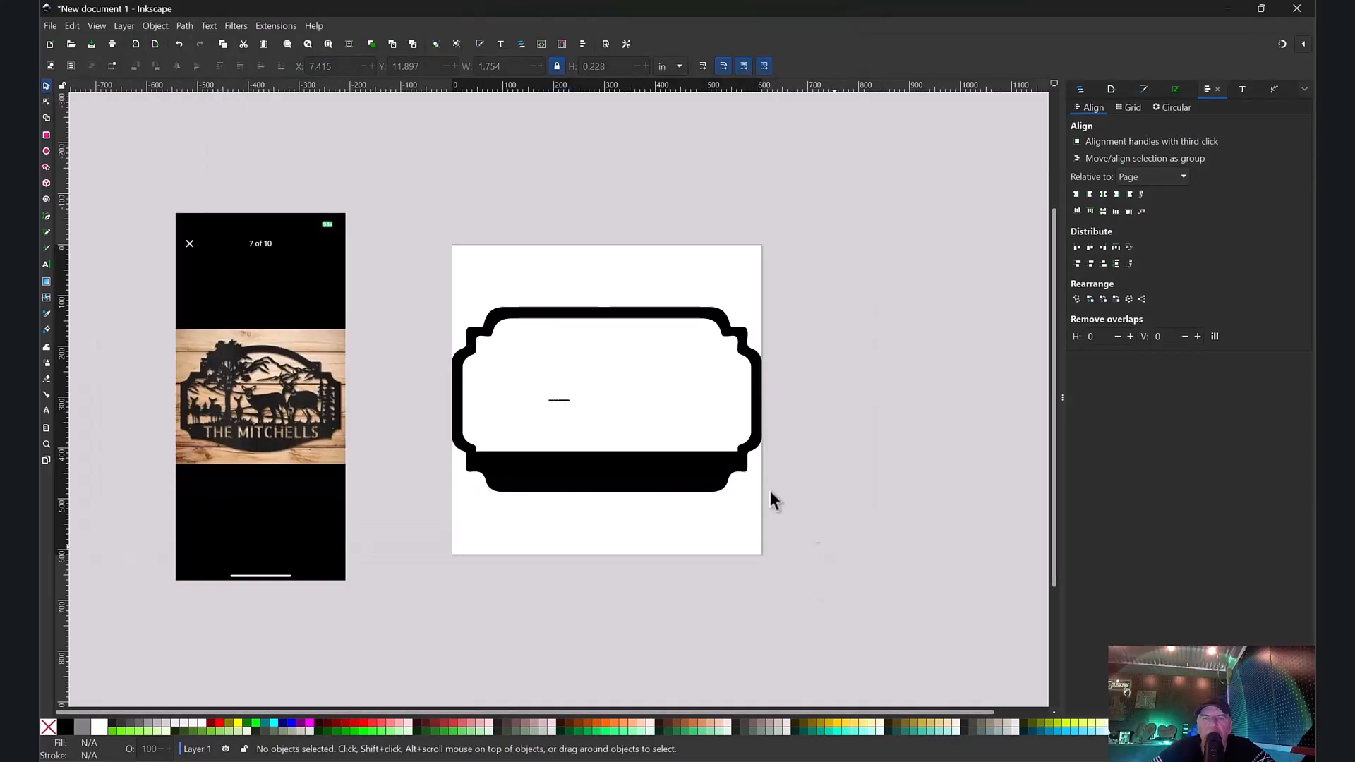
Step: Try to enlarge the grass to about 22.46 in wide and lay it across the whole lower bar of the frame
left_click(563, 401)
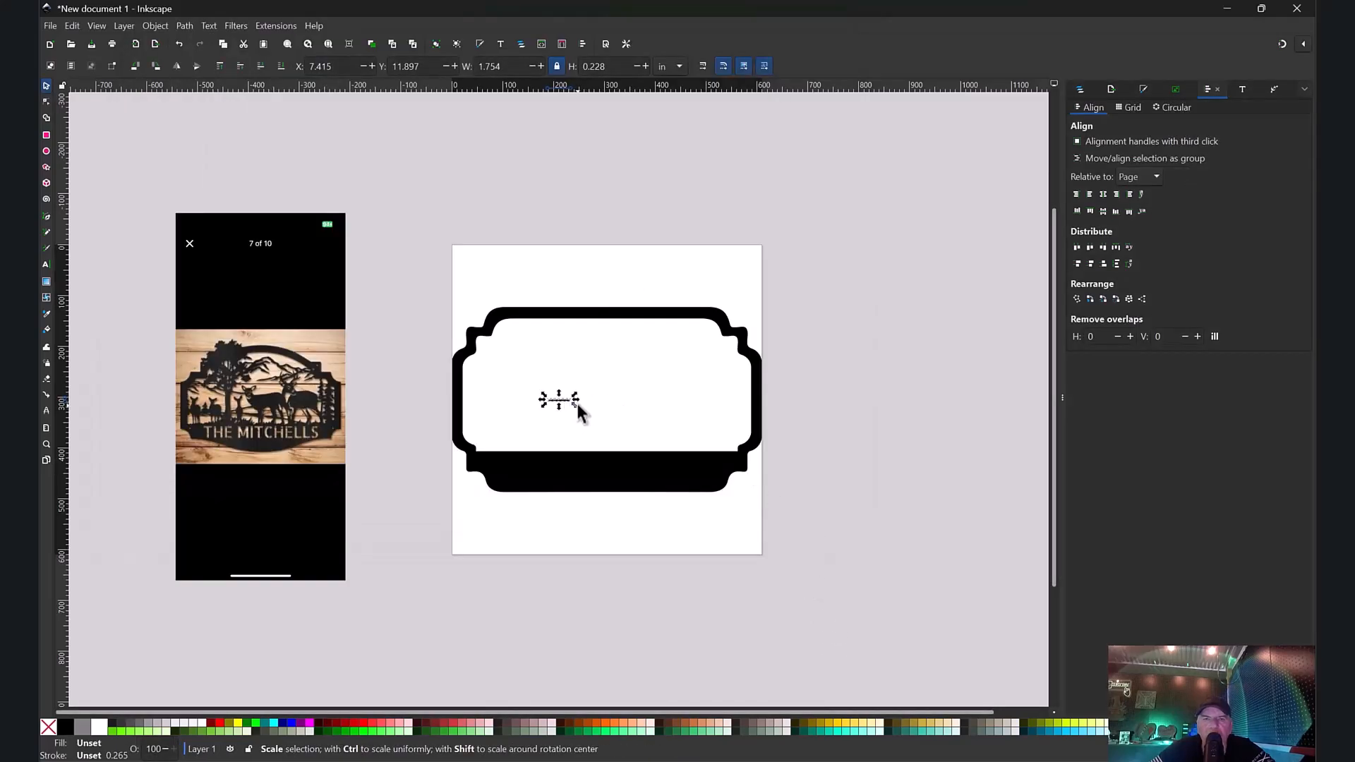
left_click_drag(574, 404, 837, 456)
left_click_drag(716, 437, 649, 446)
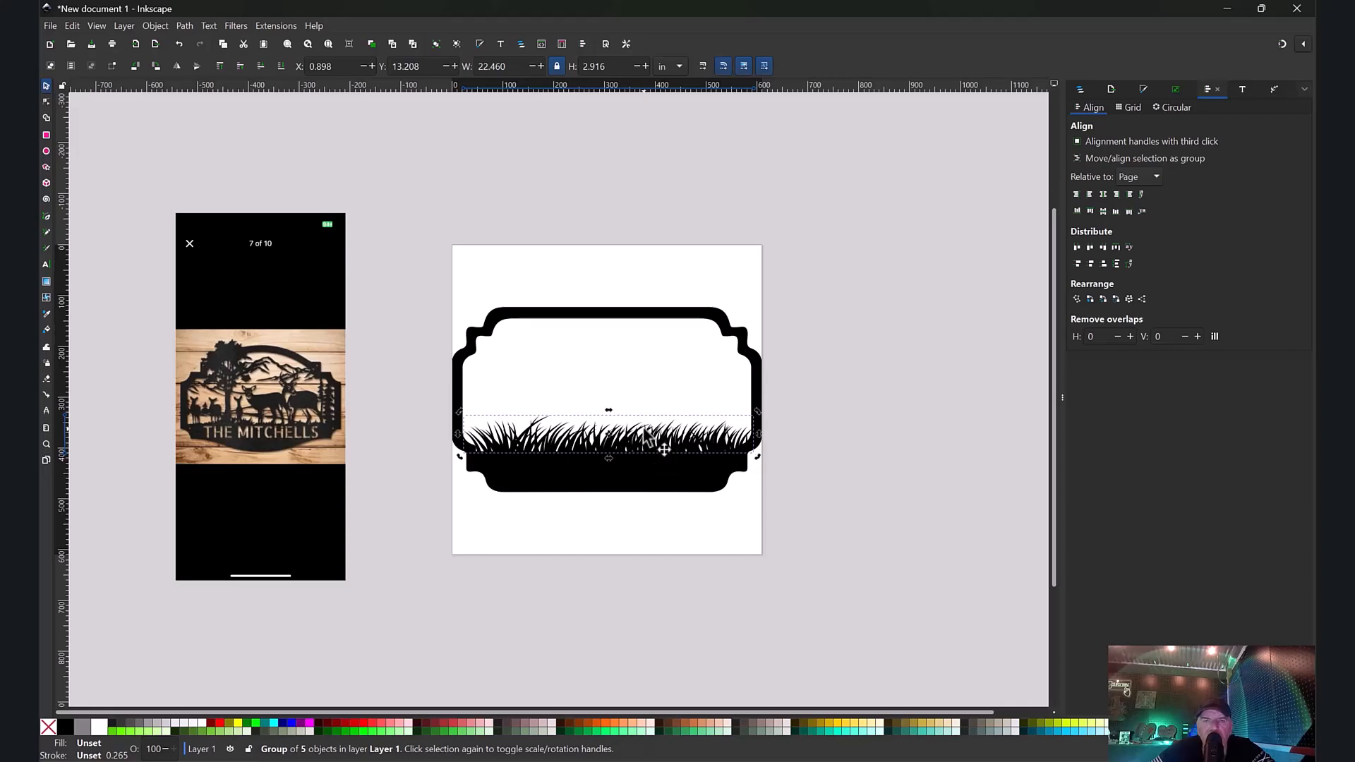
left_click(615, 429)
key("ctrl+z")
key("ctrl+z")
Step: Set the grass on the left half of the lower bar and place a duplicate, enlarged to about 10.16 in wide, on the right half
left_click_drag(622, 410, 551, 446)
right_click(552, 444)
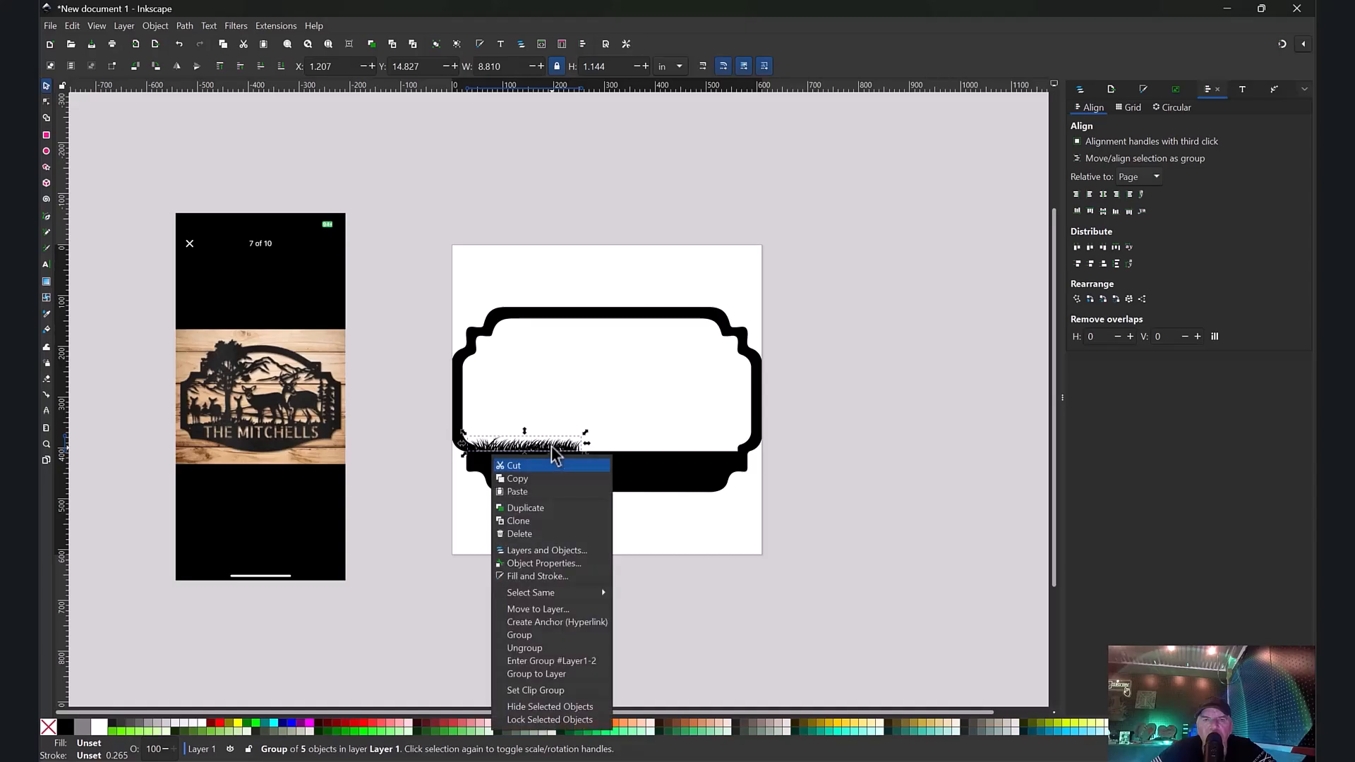
left_click(552, 505)
left_click_drag(573, 446, 734, 449)
left_click_drag(620, 439, 580, 446)
left_click(590, 443)
left_click(874, 485)
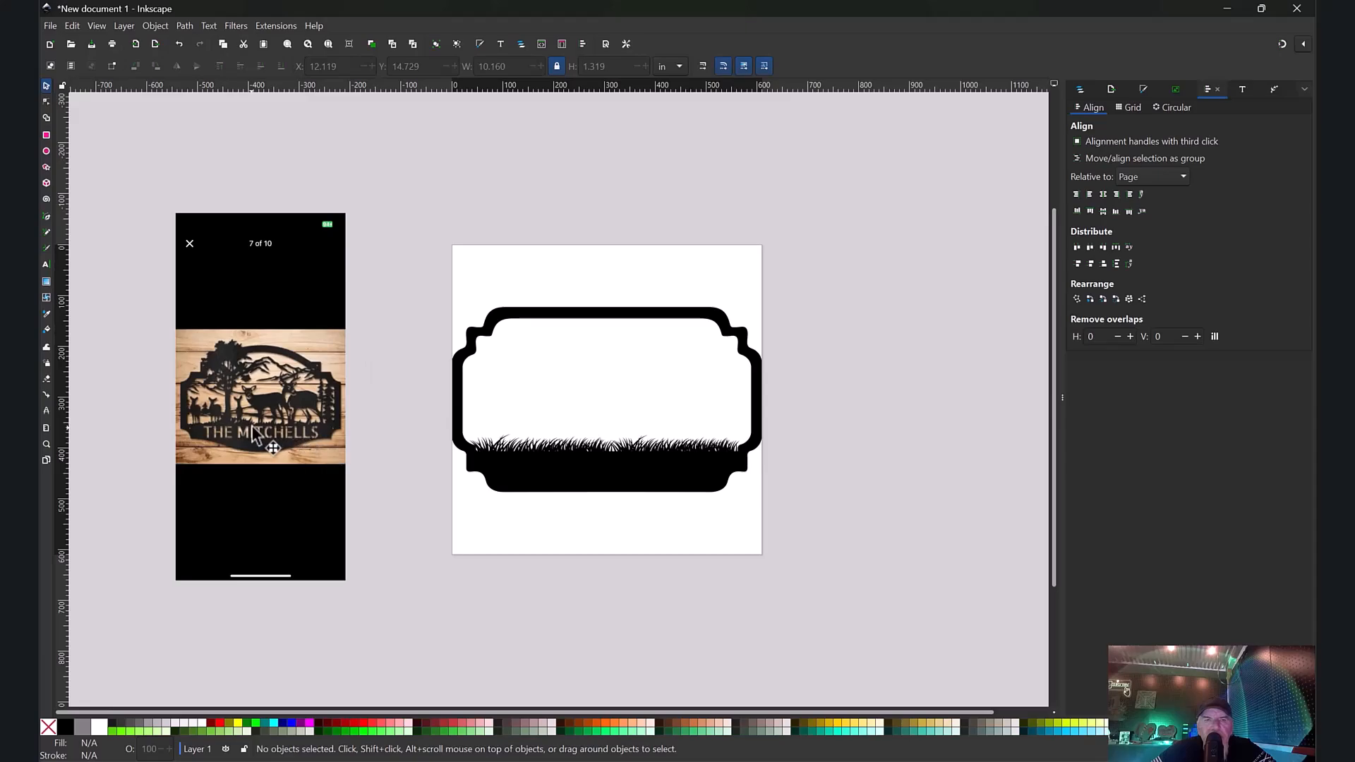
Step: Nudge the two grass groups outward against the frame's sides and enlarge the left one to about 12.19 in wide to close the gap
left_click(46, 445)
left_click_drag(433, 307, 806, 531)
left_click_drag(213, 444, 1081, 637)
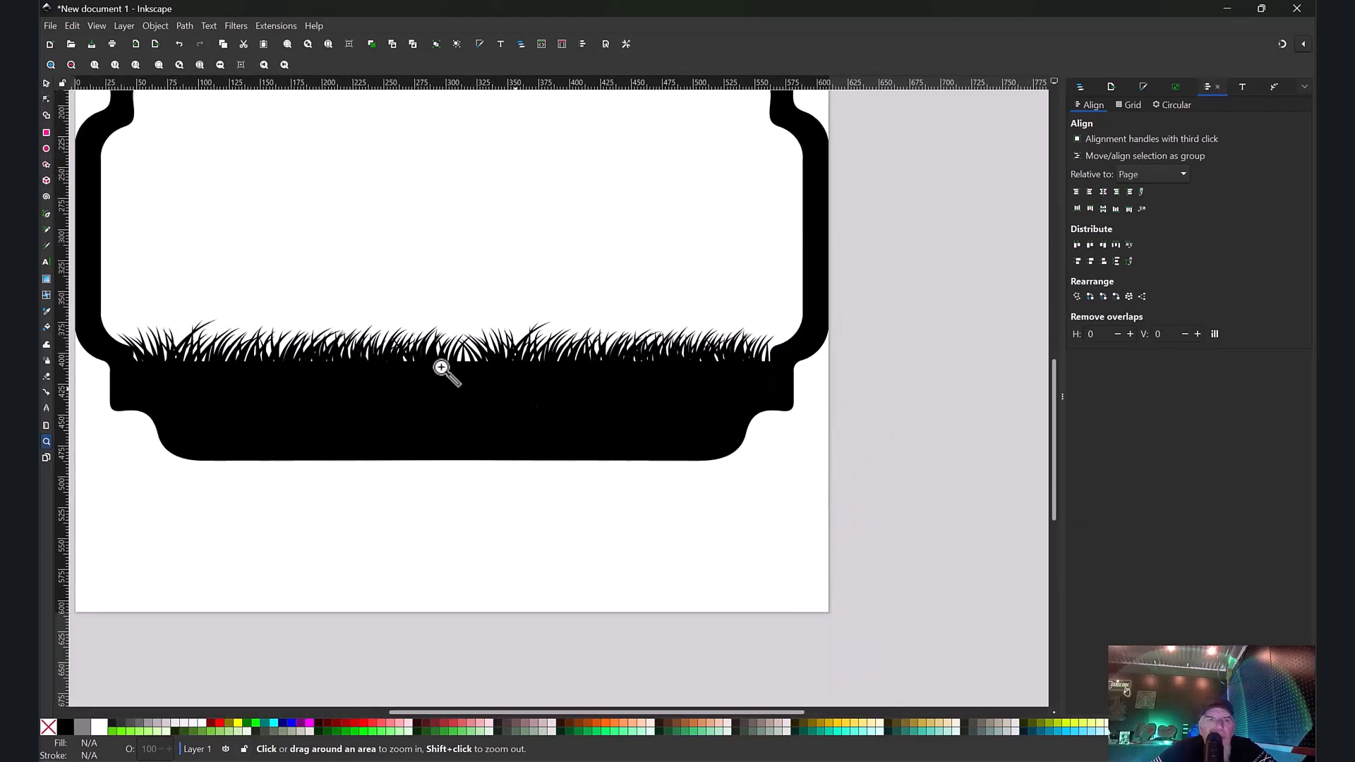
left_click(44, 82)
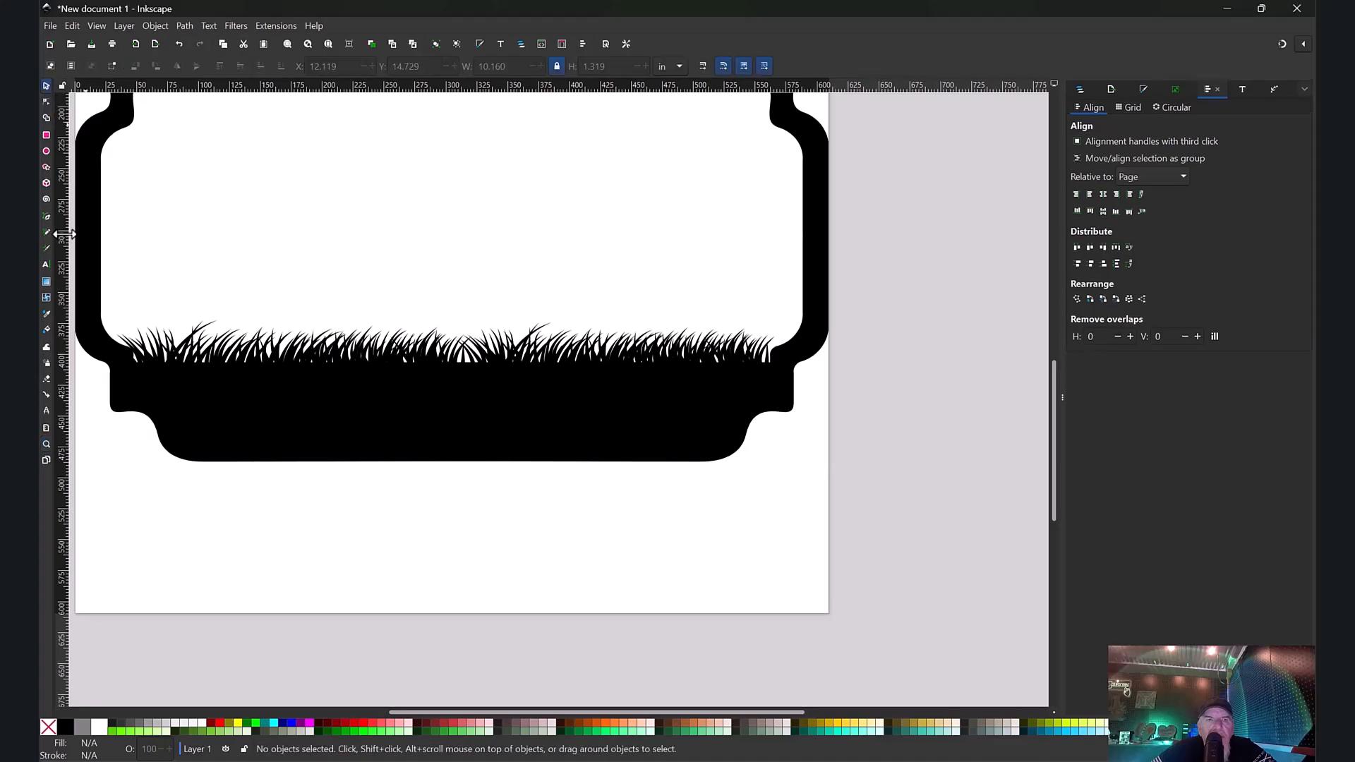
left_click(201, 354)
left_click_drag(201, 354, 194, 355)
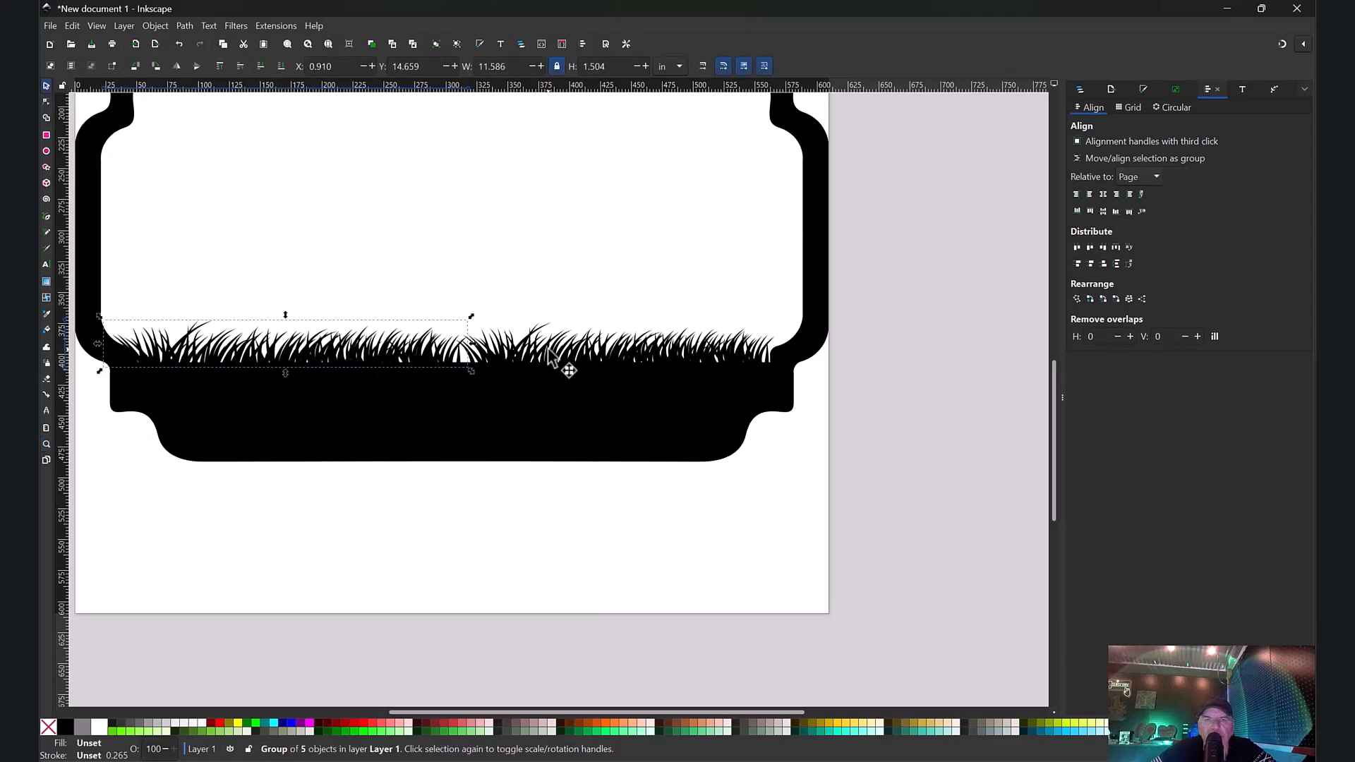
left_click_drag(549, 356, 560, 359)
left_click(445, 362)
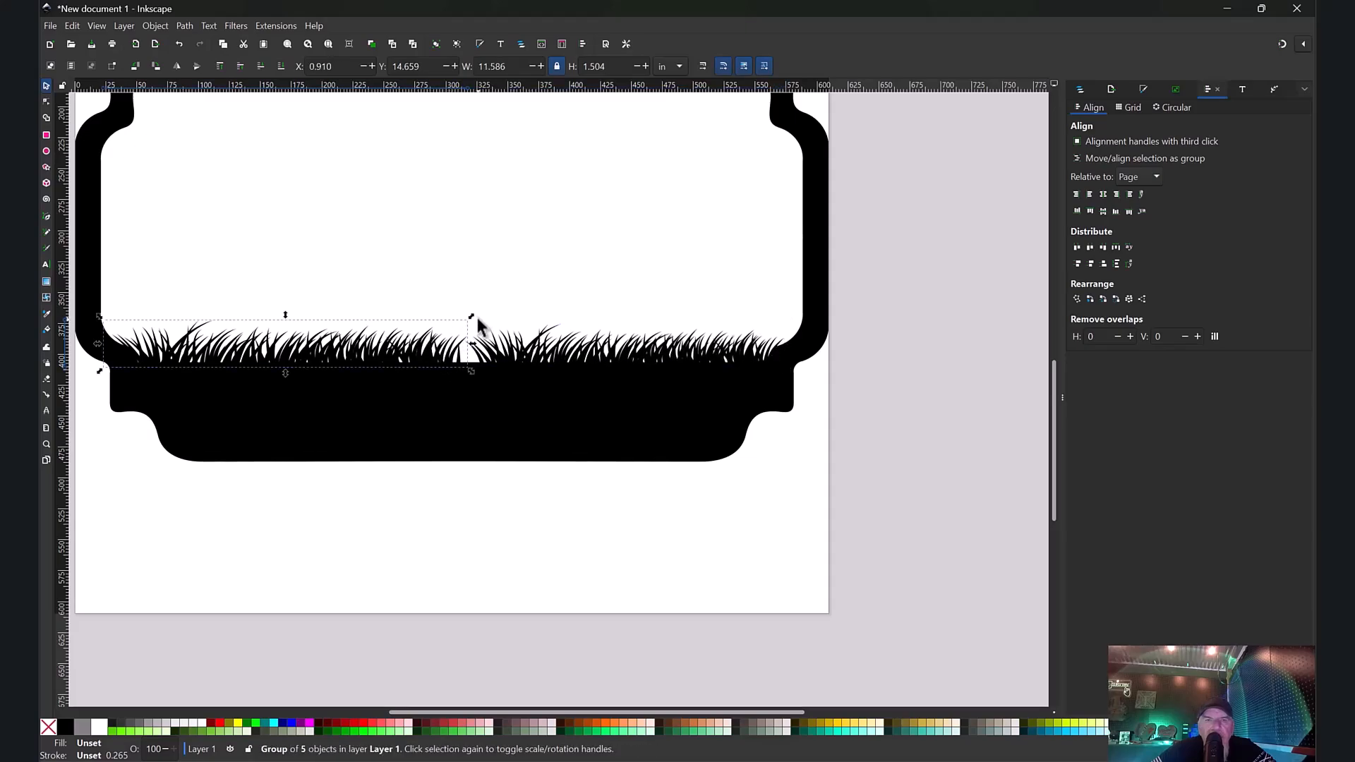
left_click_drag(470, 317, 490, 311)
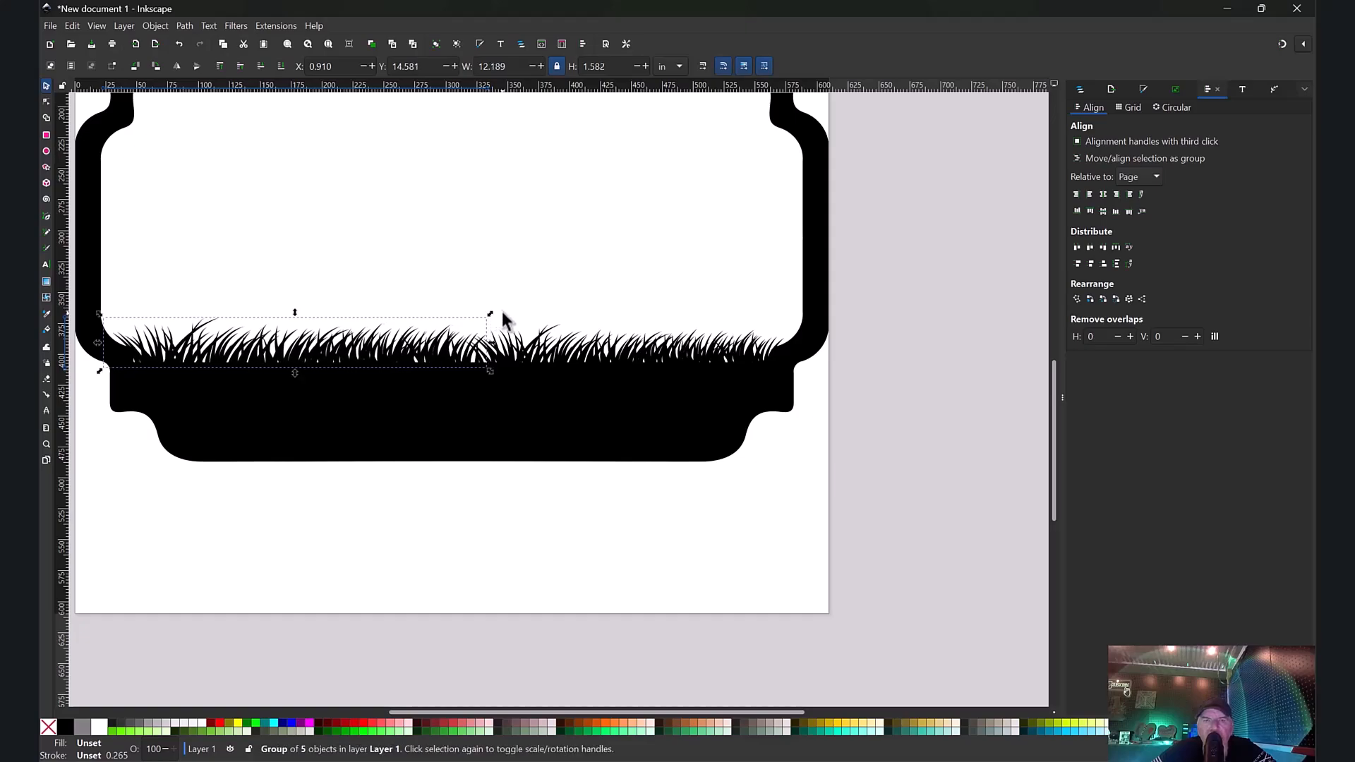
left_click(531, 355)
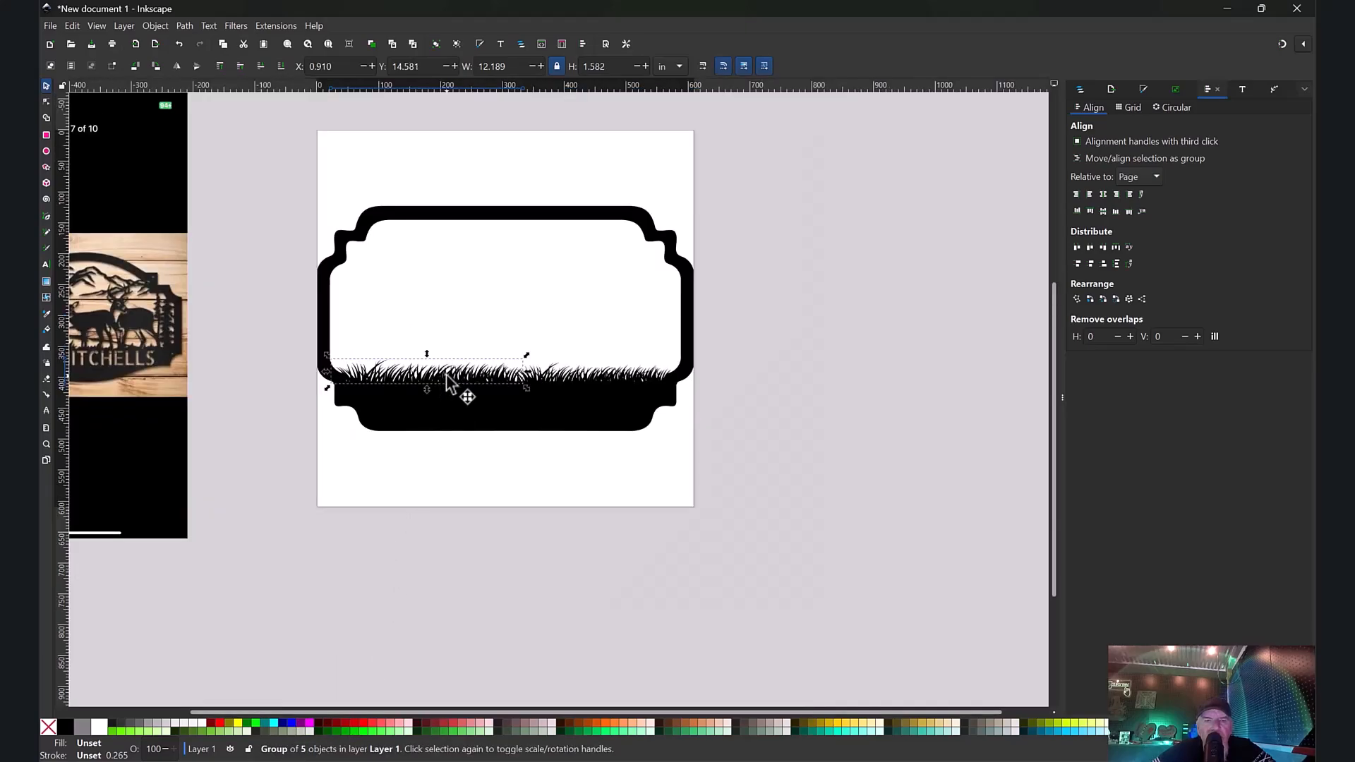
Step: Ungroup the left grass group and union its pieces with the sign frame
key("ctrl")
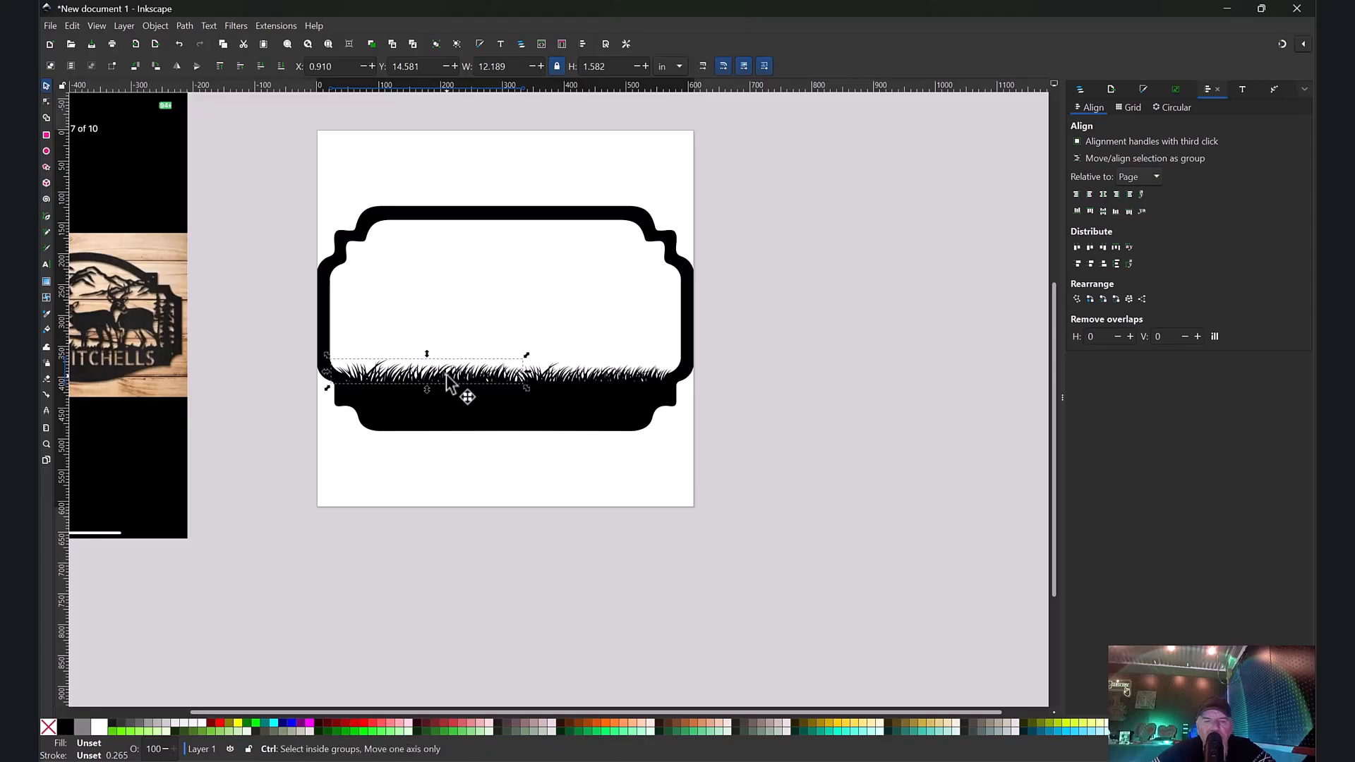
key("ctrl+shift+g")
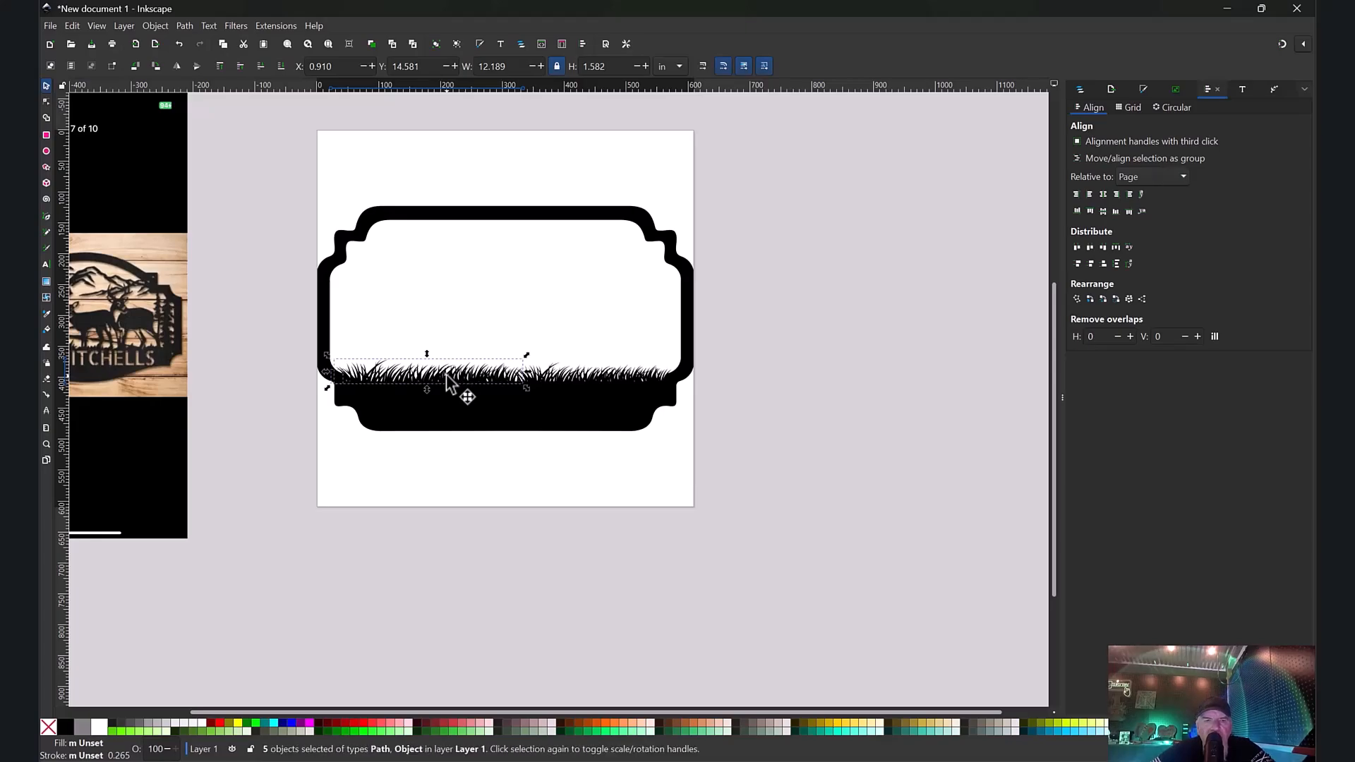
key("ctrl+shift+g")
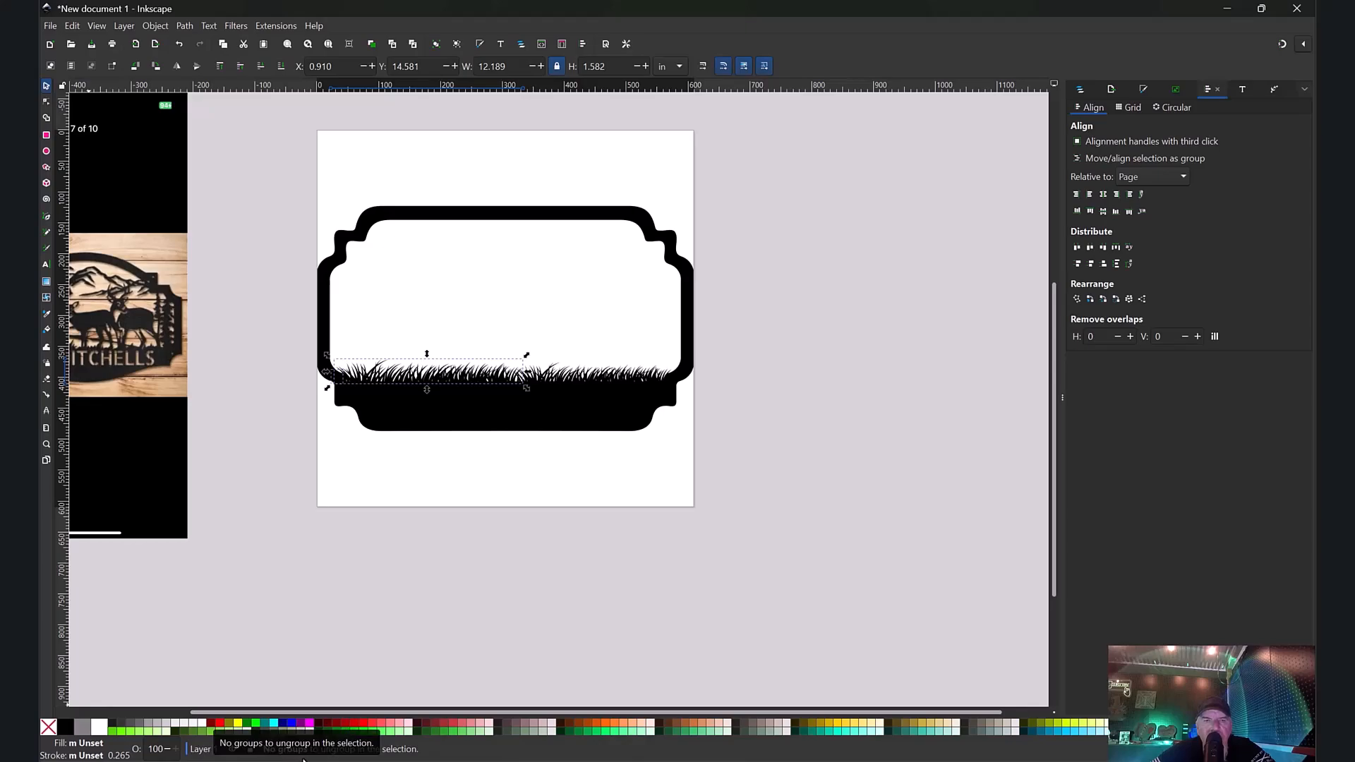
key("shift")
left_click(413, 416, "shift")
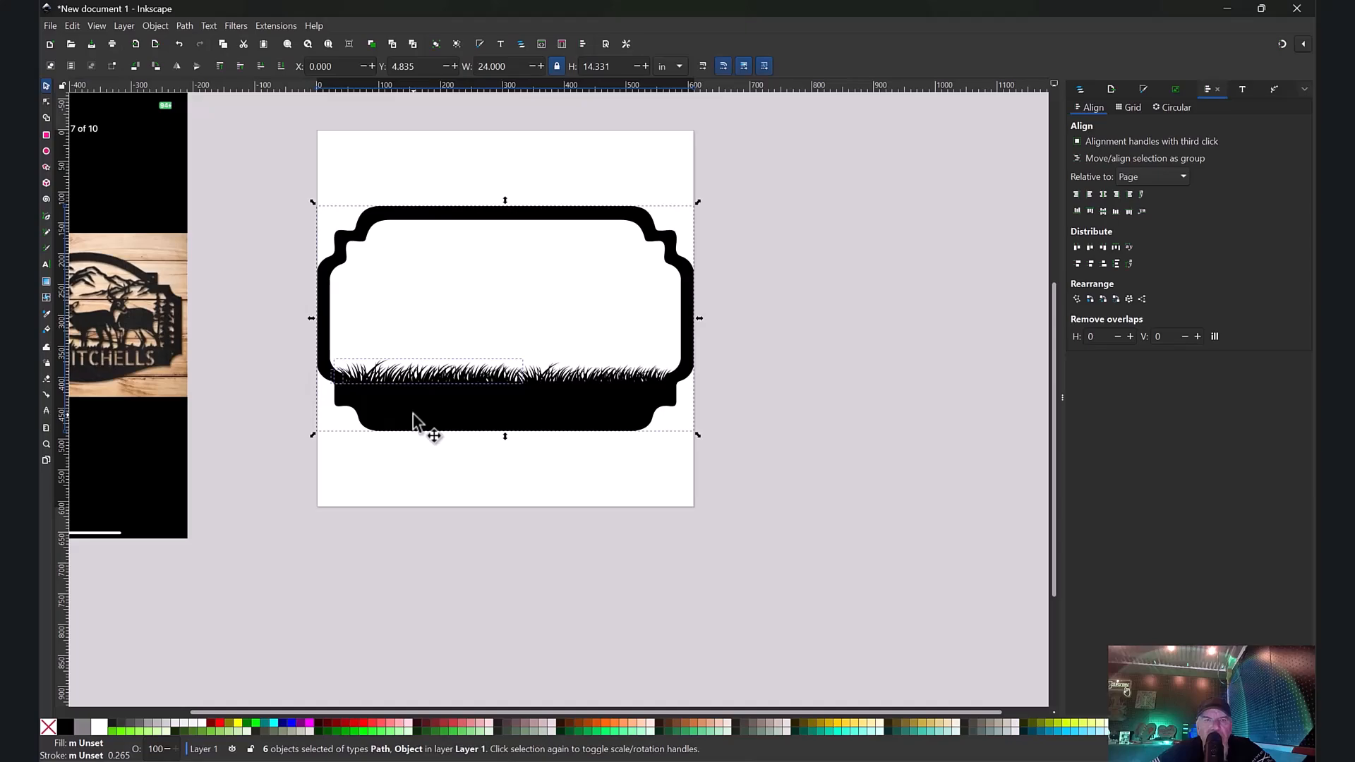
left_click(180, 23)
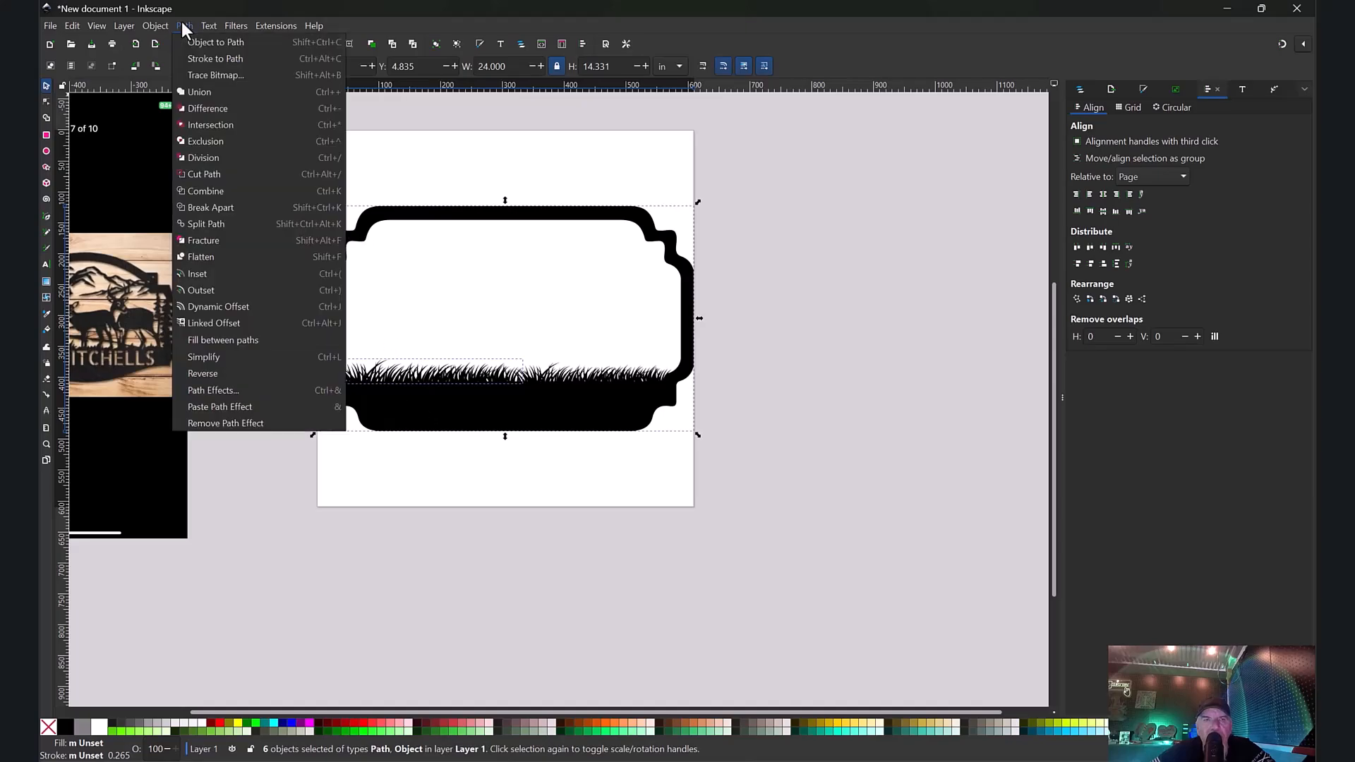
left_click(206, 94)
Step: Ungroup the right grass group and union its pieces with the sign frame
left_click(578, 377)
key("ctrl")
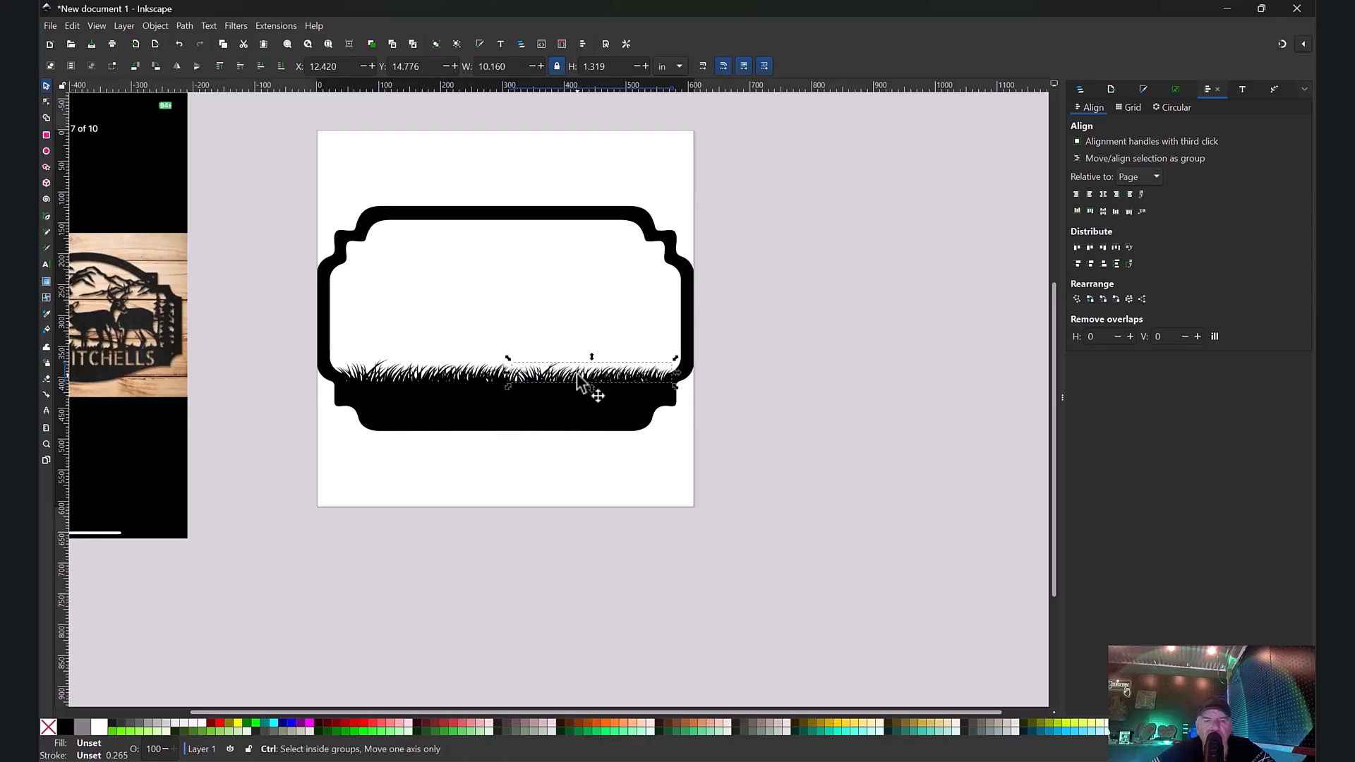
key("ctrl+shift+g")
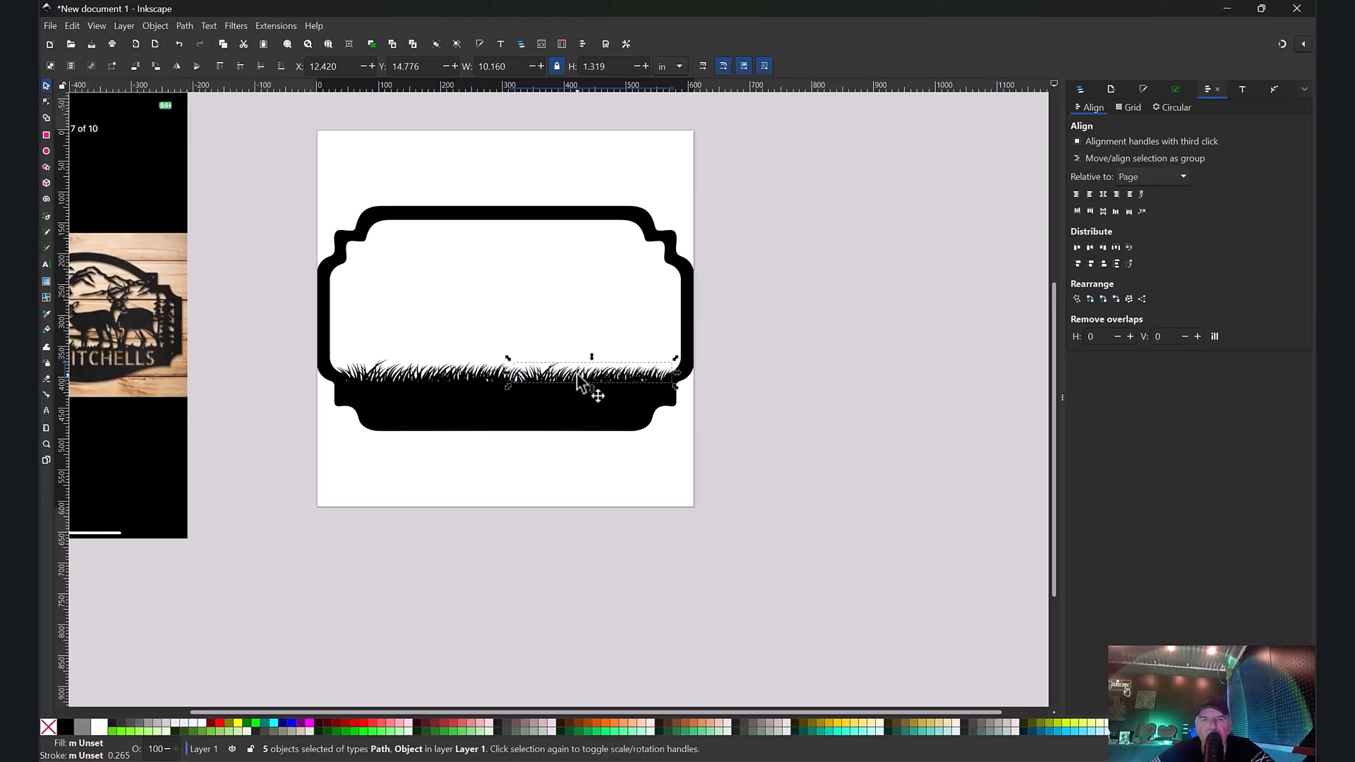
key("ctrl+shift+g")
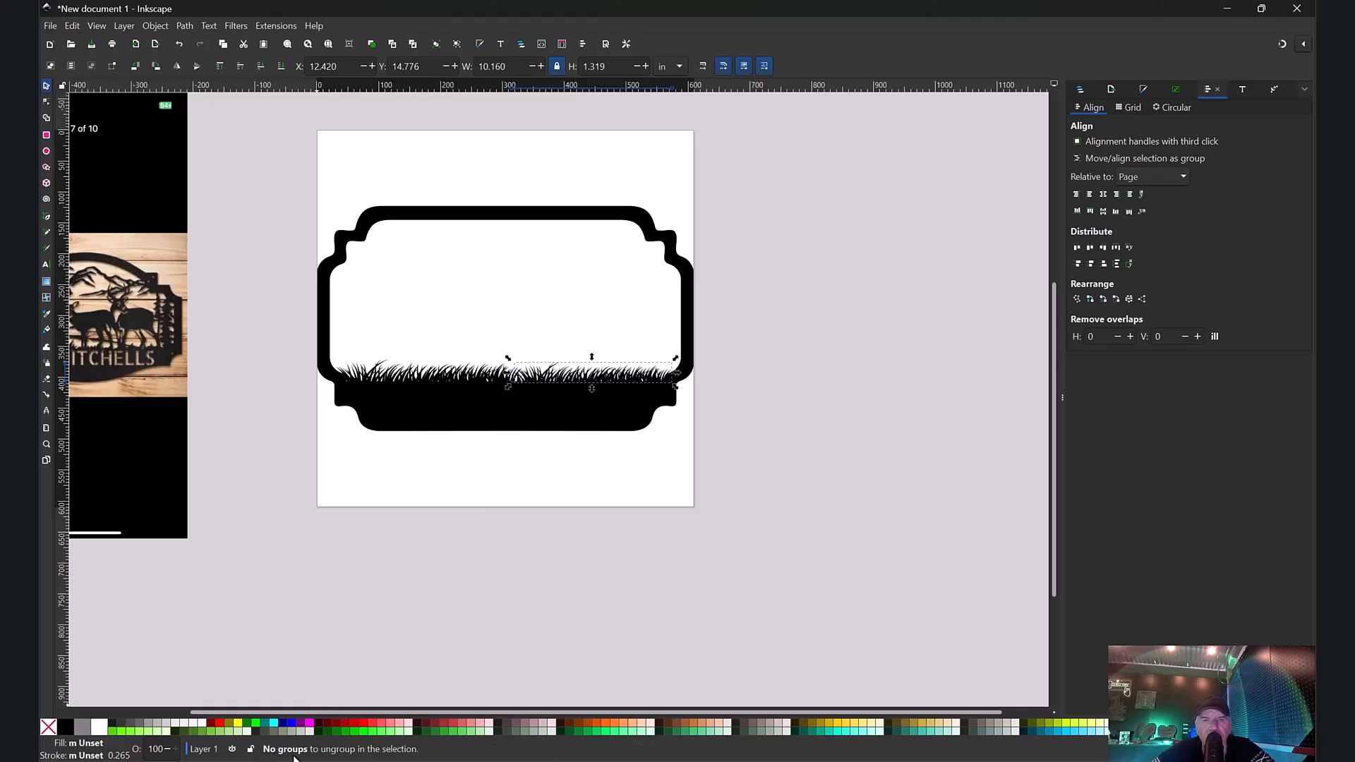
key("ctrl+a")
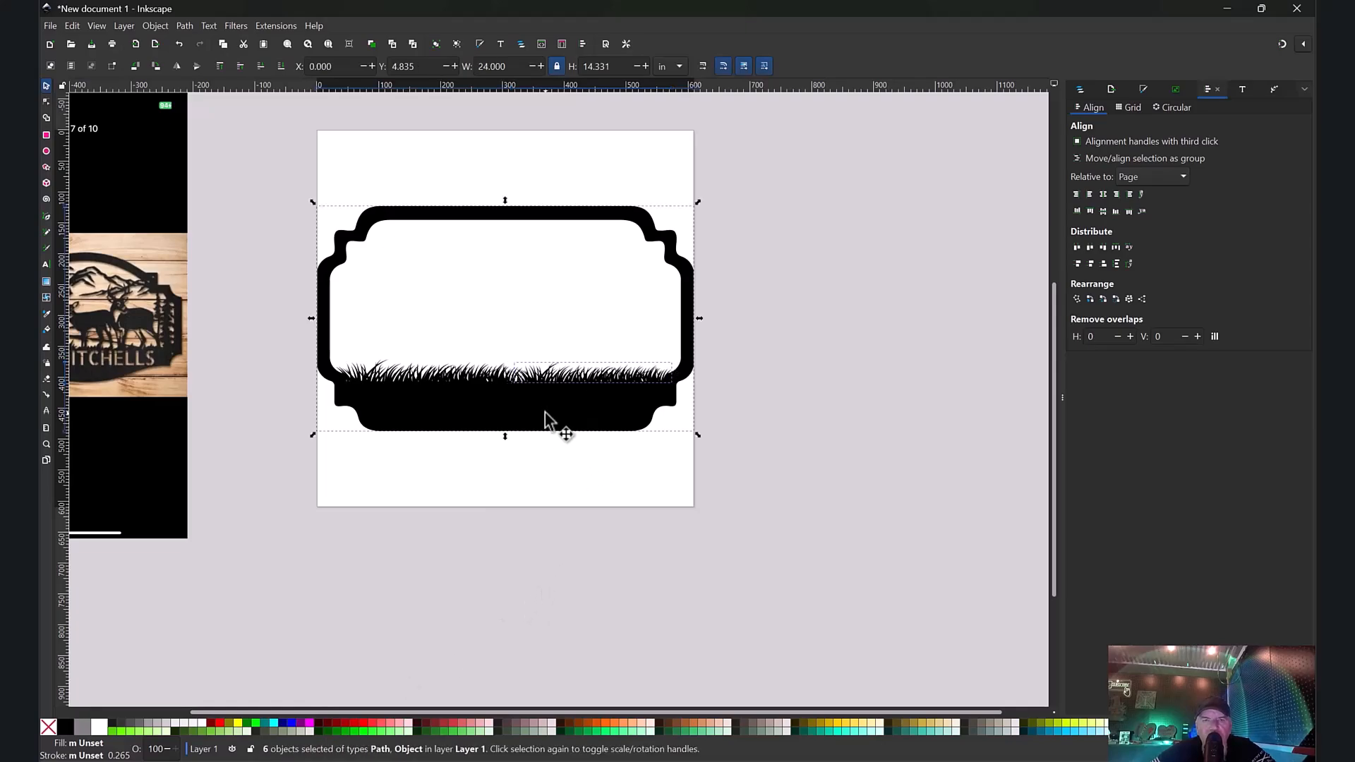
left_click(187, 25)
left_click(197, 88)
left_click(186, 27)
left_click(198, 89)
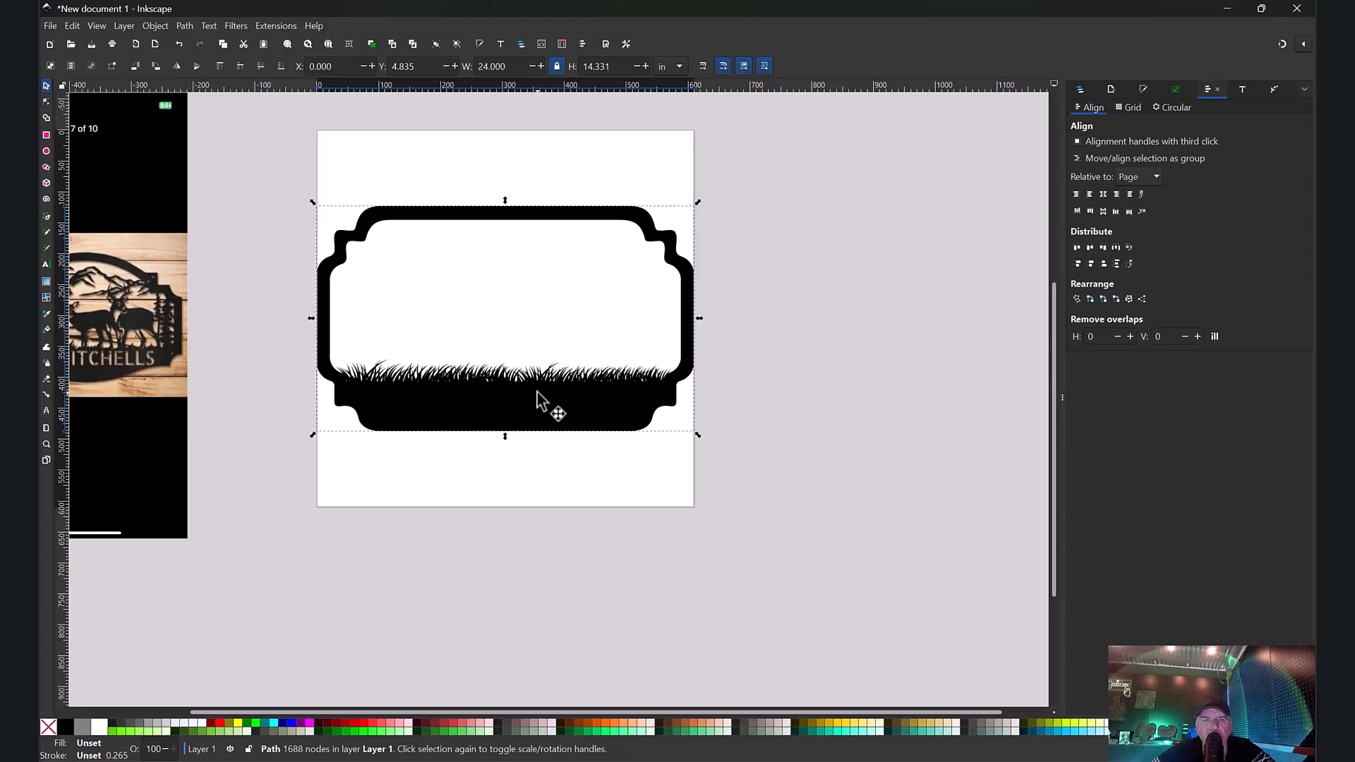
Step: Shift the merged frame slightly and move the reference photo down beside the page so its sign is easier to see
left_click_drag(558, 403, 561, 403)
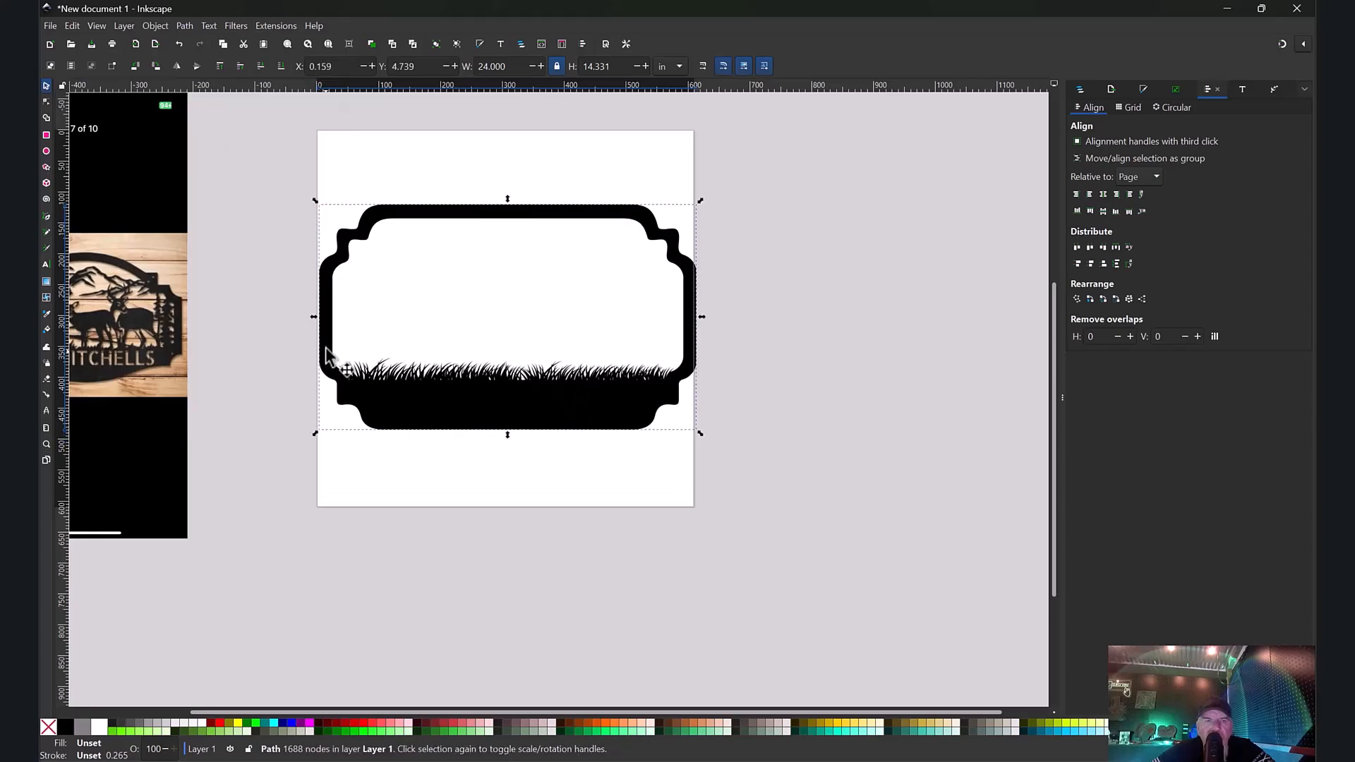
left_click_drag(116, 335, 192, 429)
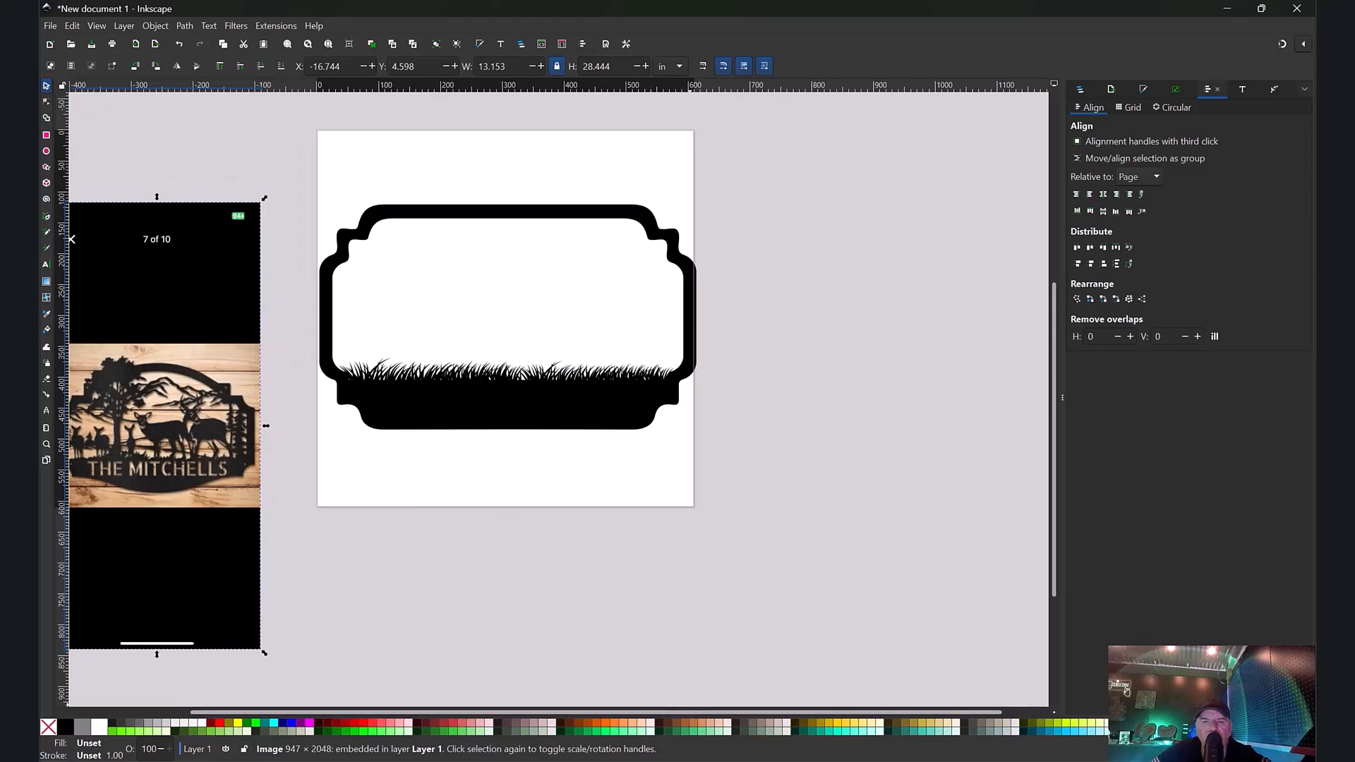
Step: Import tree drawing 5 from the Deer Sign Design Files folder and enlarge it to about 12.13 in wide on the frame's left half
key("alt+Tab")
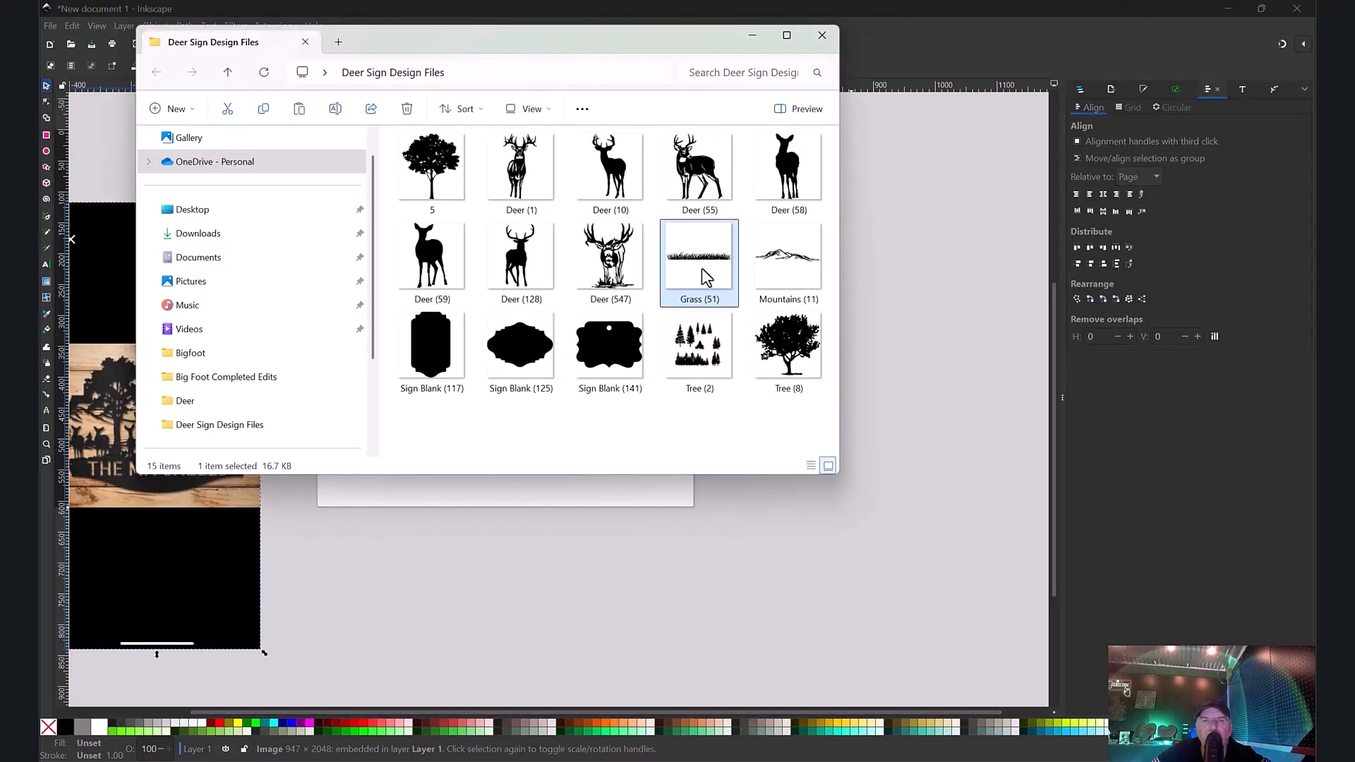
left_click_drag(432, 169, 599, 518)
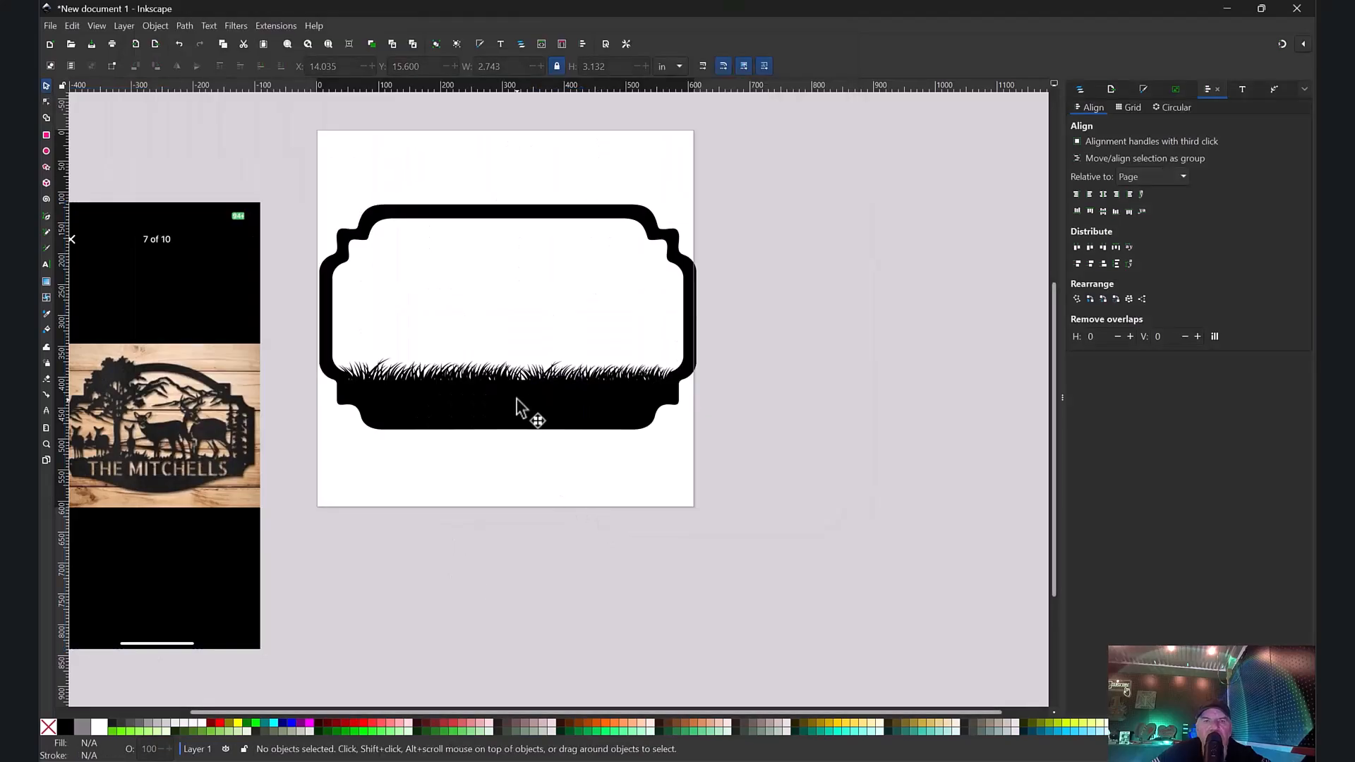
left_click_drag(536, 379, 354, 212)
left_click_drag(504, 302, 472, 294)
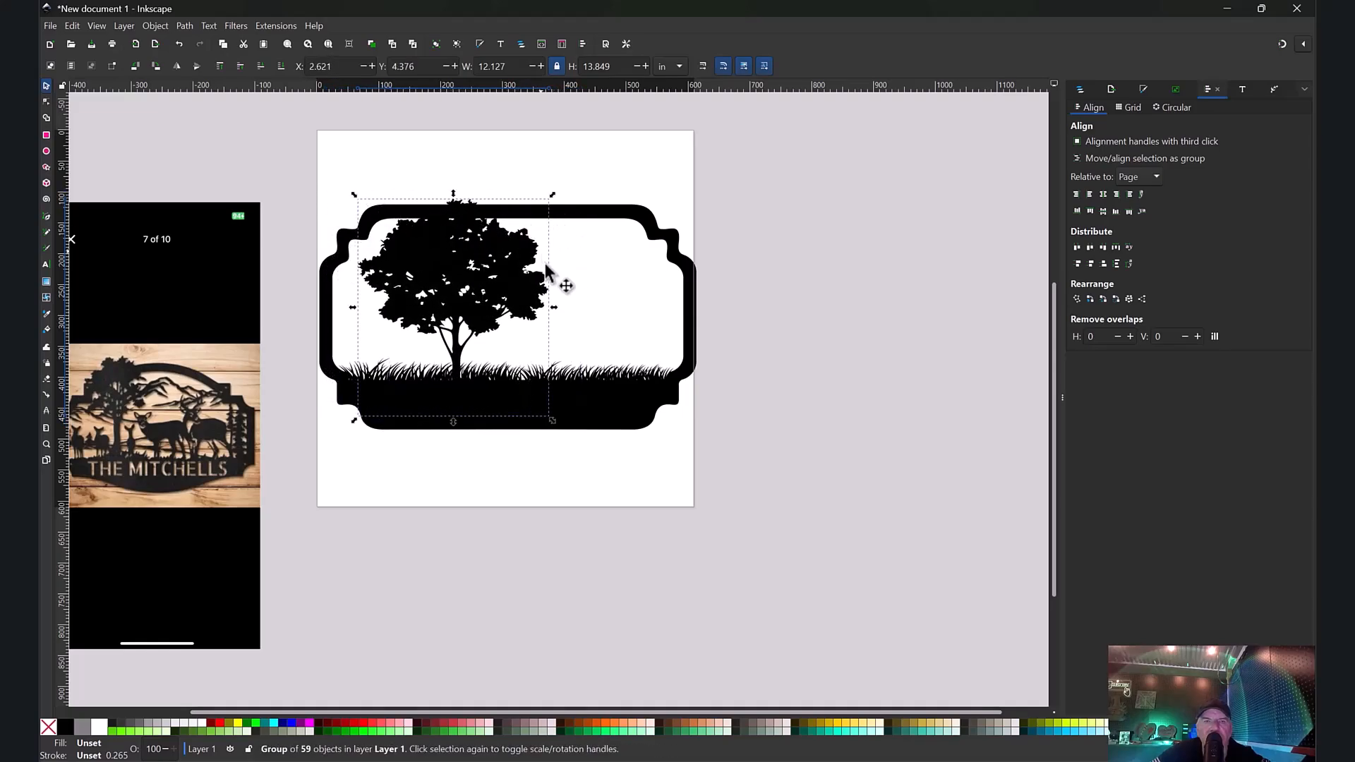
Step: Resize the tree to about 9.46 in wide and 15.28 in high, and flip it horizontally
left_click_drag(554, 307, 498, 307)
left_click_drag(354, 195, 341, 177)
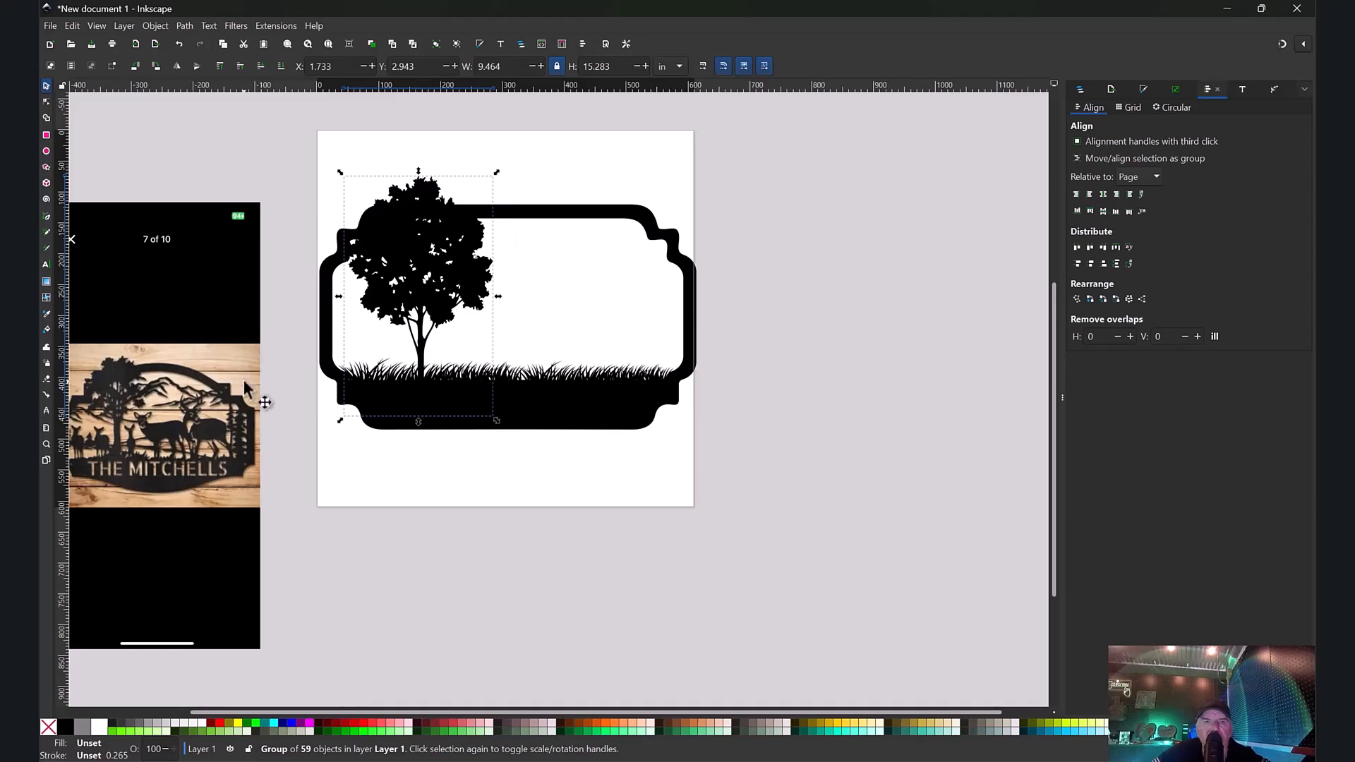
left_click_drag(425, 275, 451, 287)
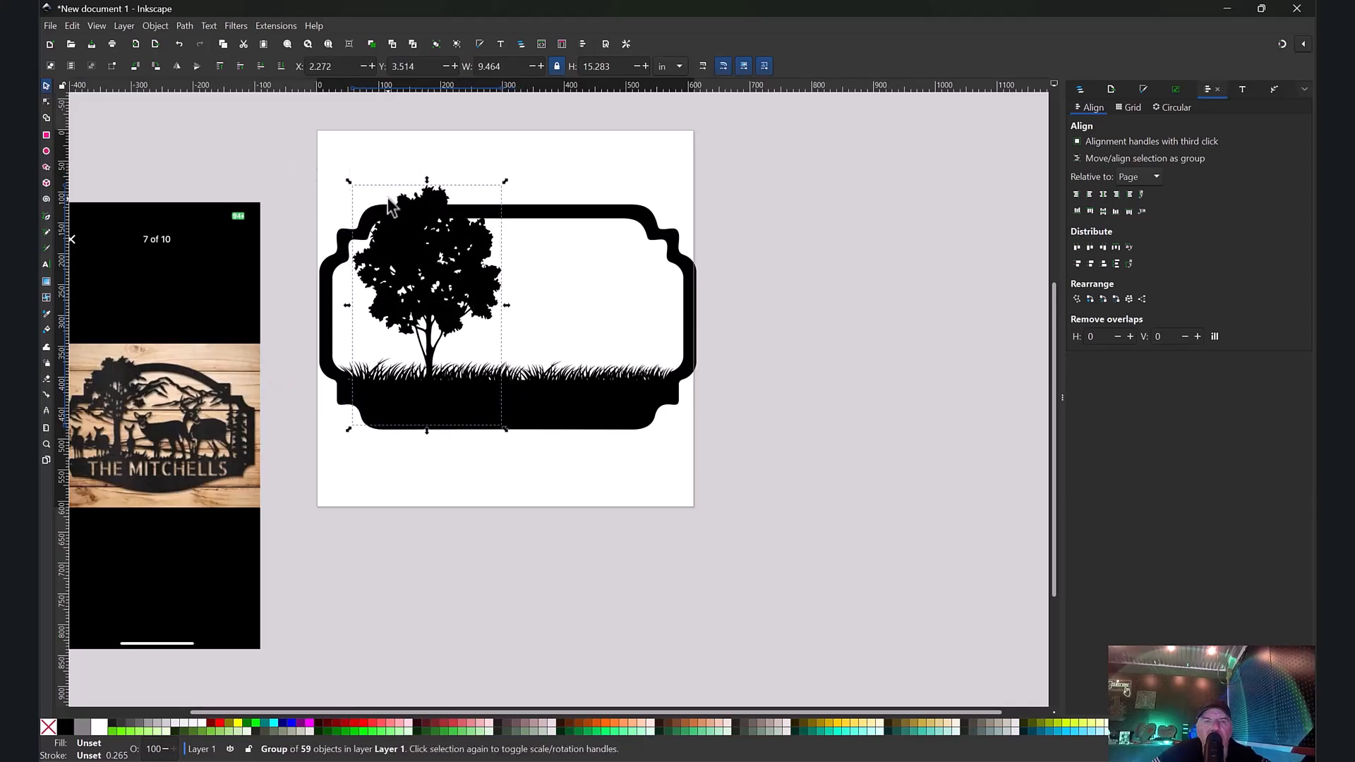
left_click(177, 65)
left_click(447, 256)
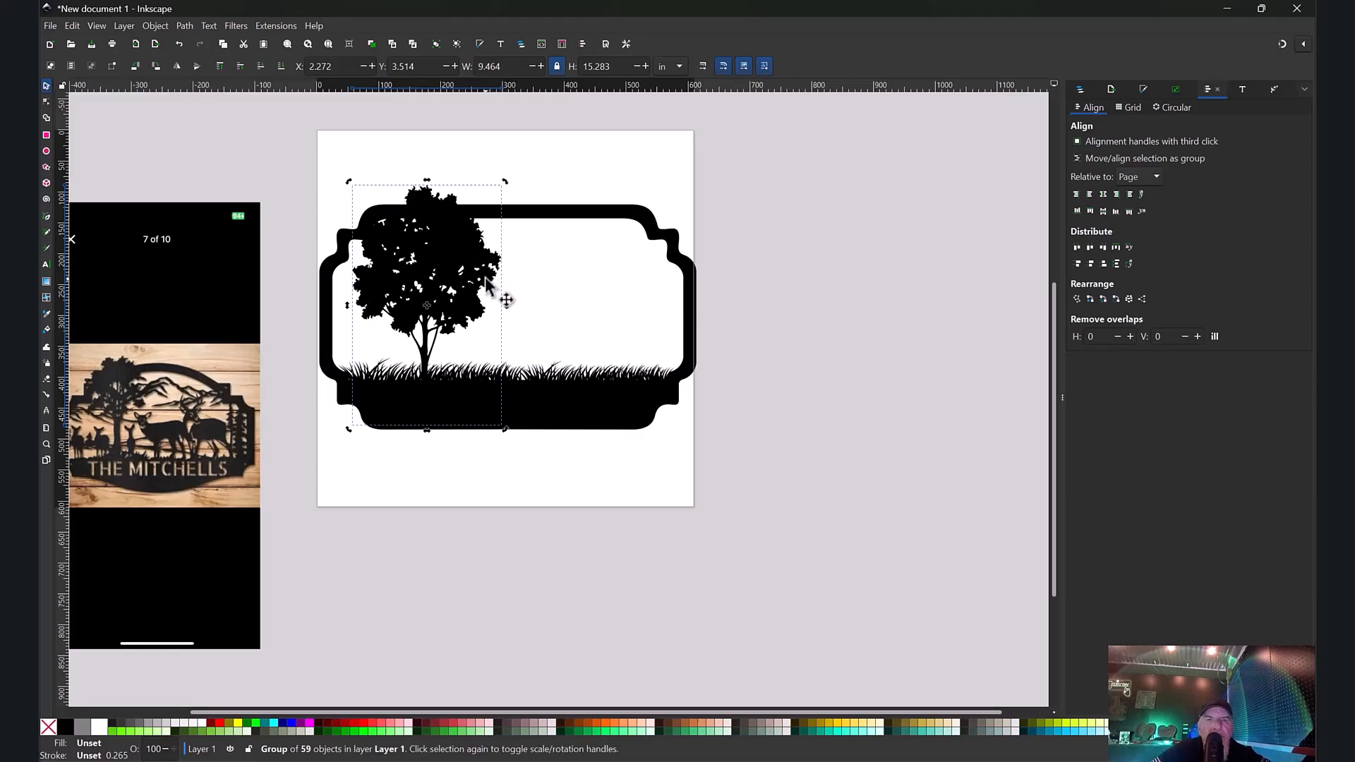
Step: Resize the tree to about 9.24 in wide and 15.04 in high, and place it over the frame's left side with its trunk in the grass
left_click_drag(461, 276, 436, 182)
left_click_drag(427, 132, 427, 173)
left_click_drag(443, 233, 438, 236)
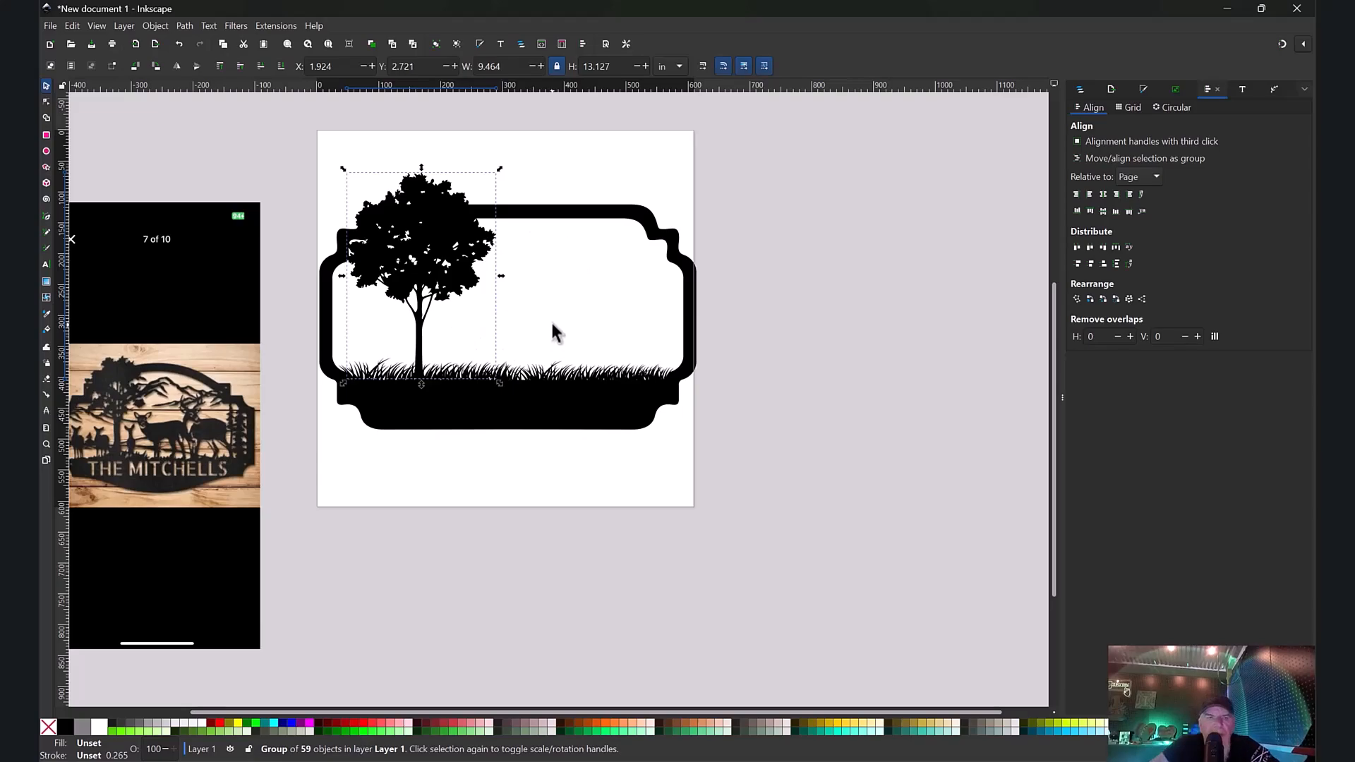
left_click_drag(437, 273, 444, 267)
left_click_drag(505, 172, 503, 177)
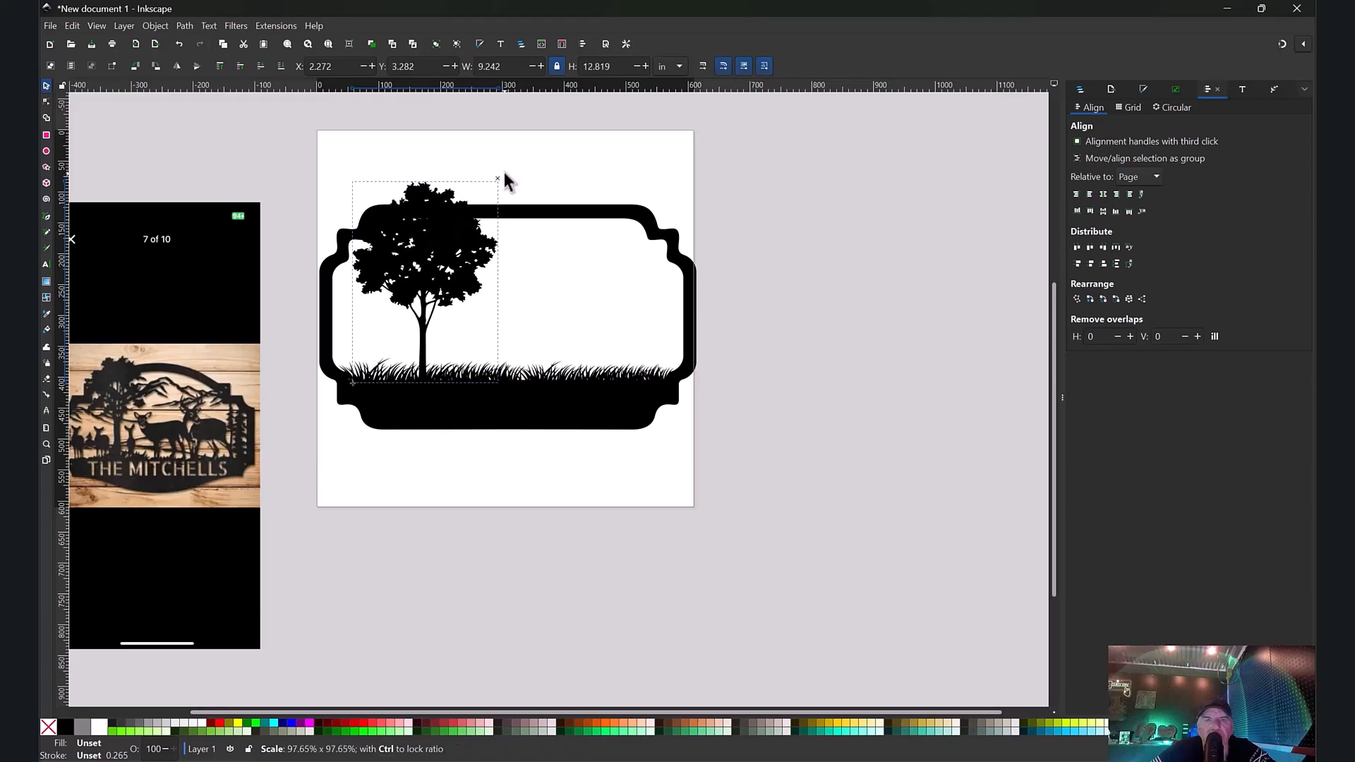
left_click_drag(436, 260, 434, 252)
left_click_drag(400, 372, 401, 406)
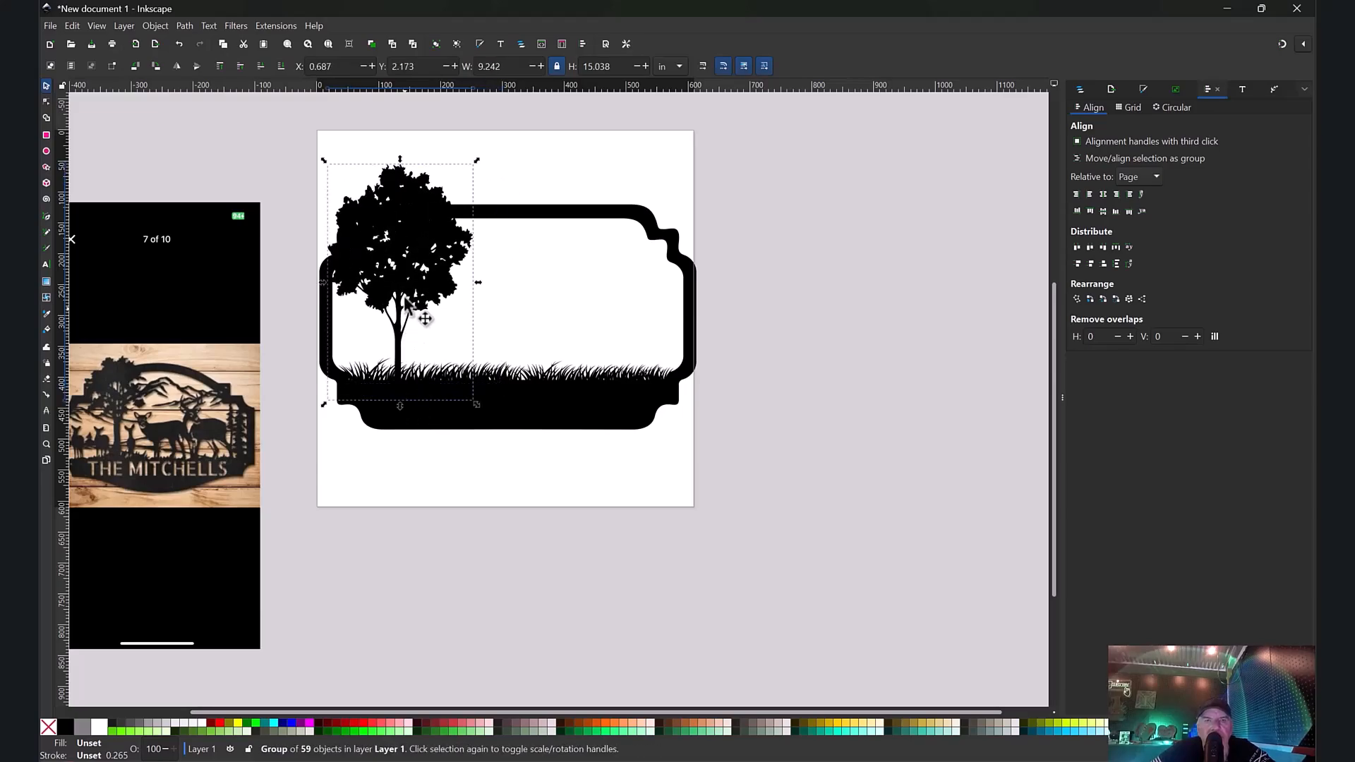
left_click_drag(412, 260, 425, 275)
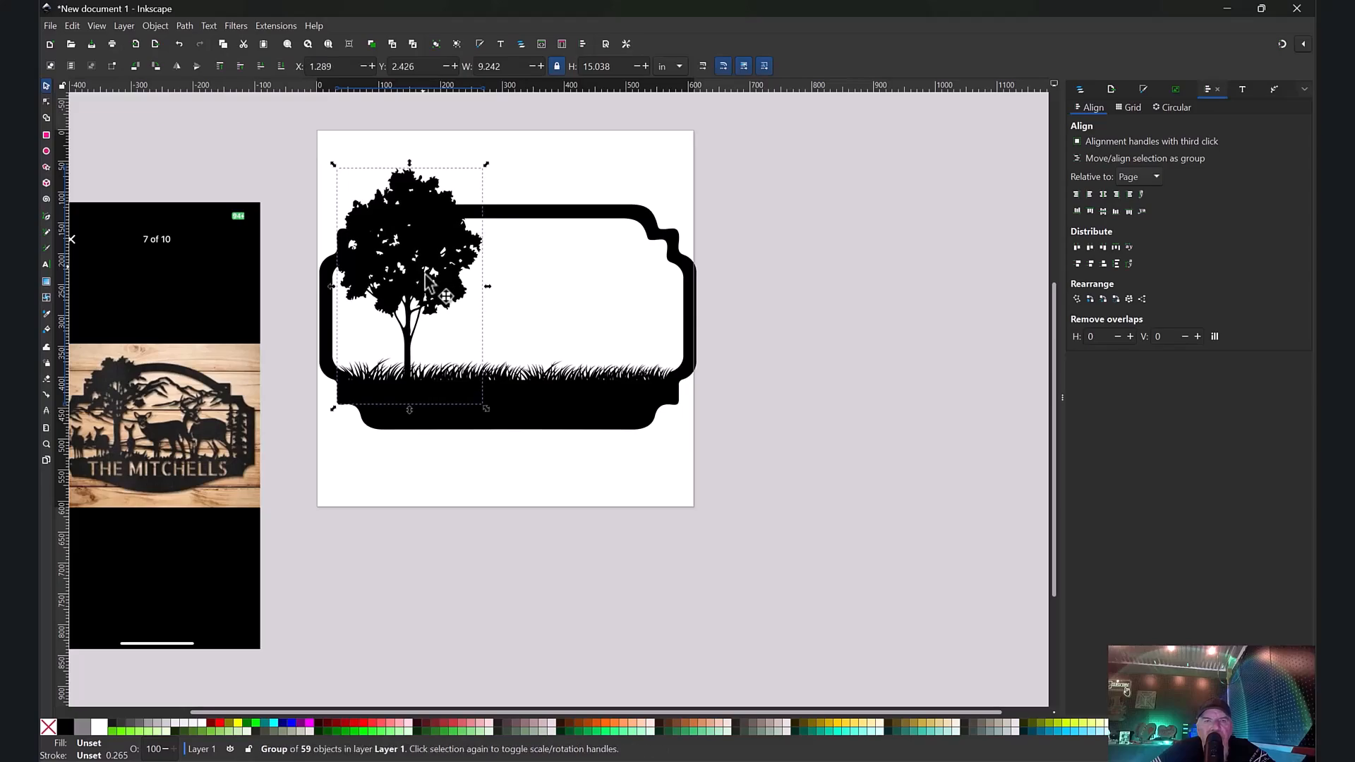
left_click(720, 340)
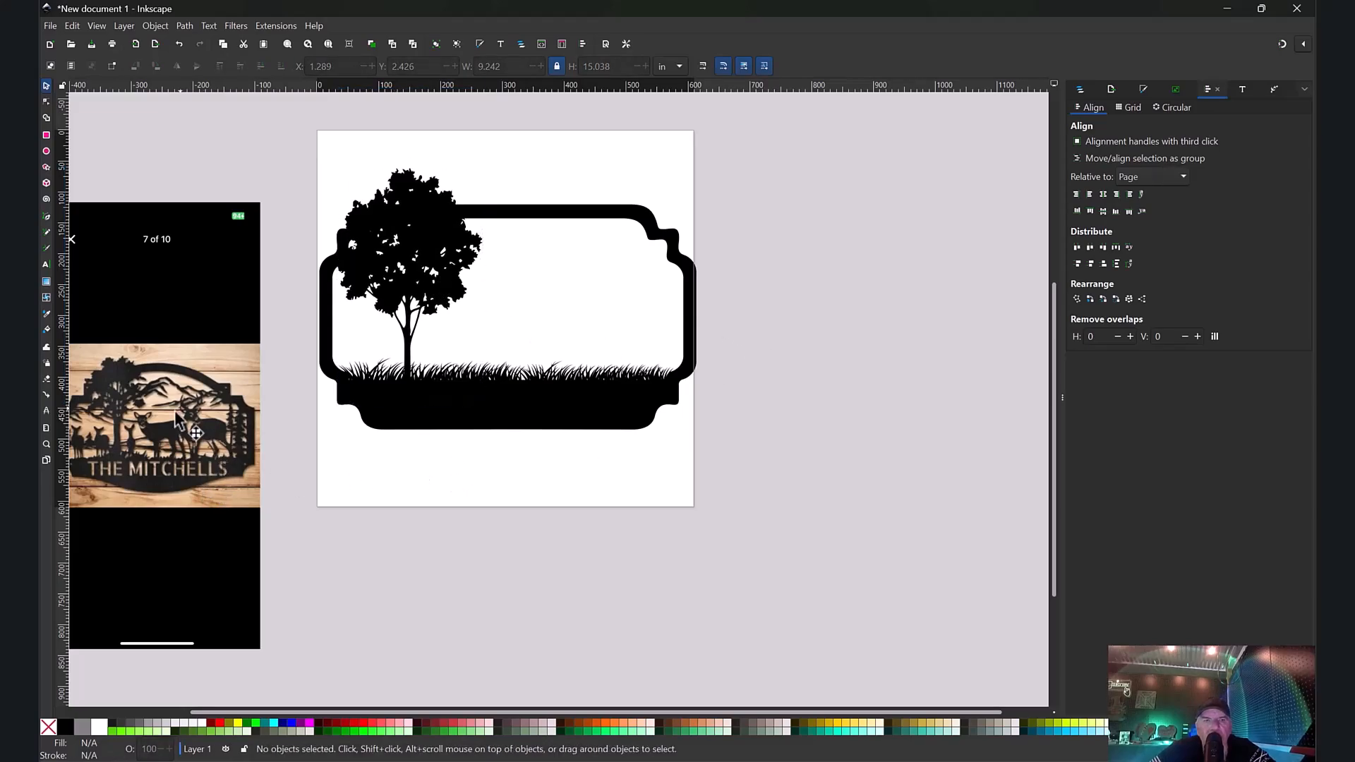
Step: Import the Mountains (11) drawing from the Deer Sign Design Files folder into the sign document
left_click(536, 761)
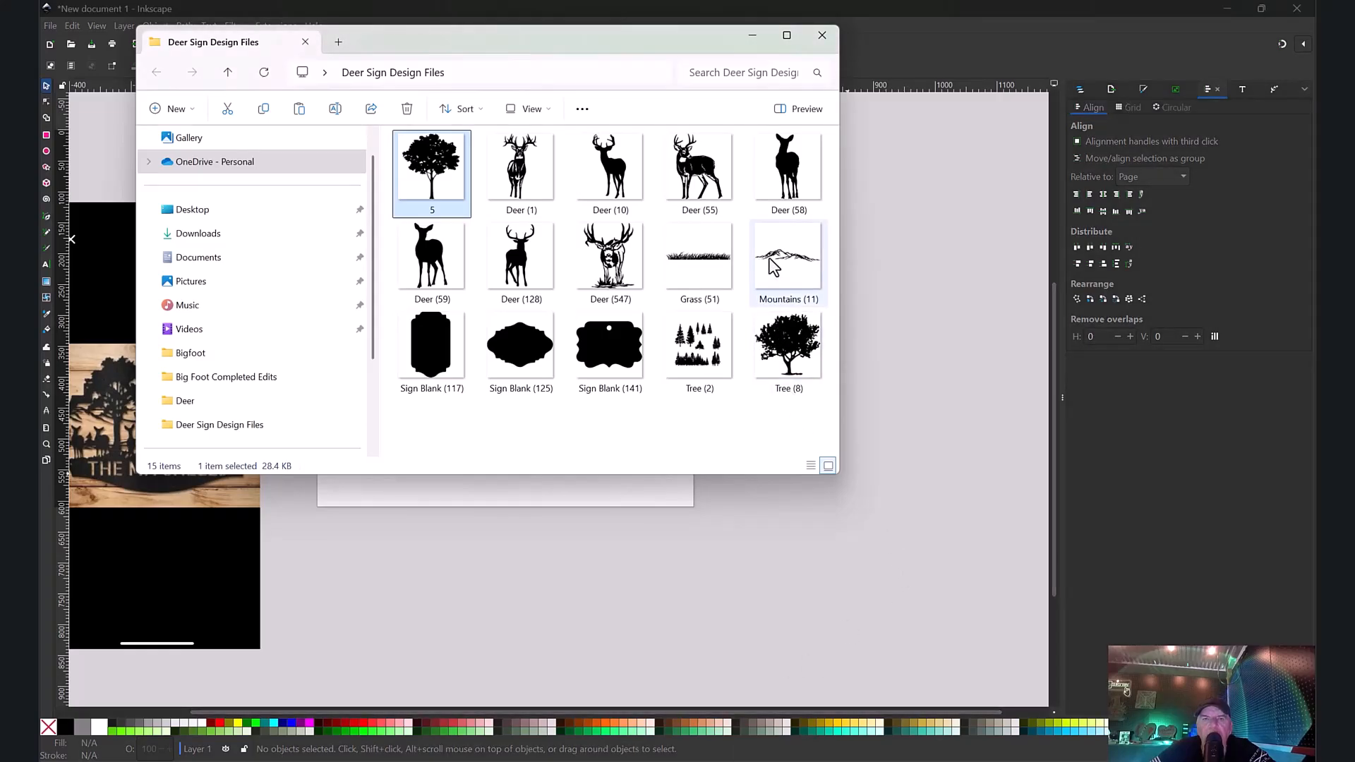
left_click_drag(786, 252, 597, 573)
Step: Try to select the imported mountains hidden behind the frame's lower bar
left_click_drag(621, 530, 566, 291)
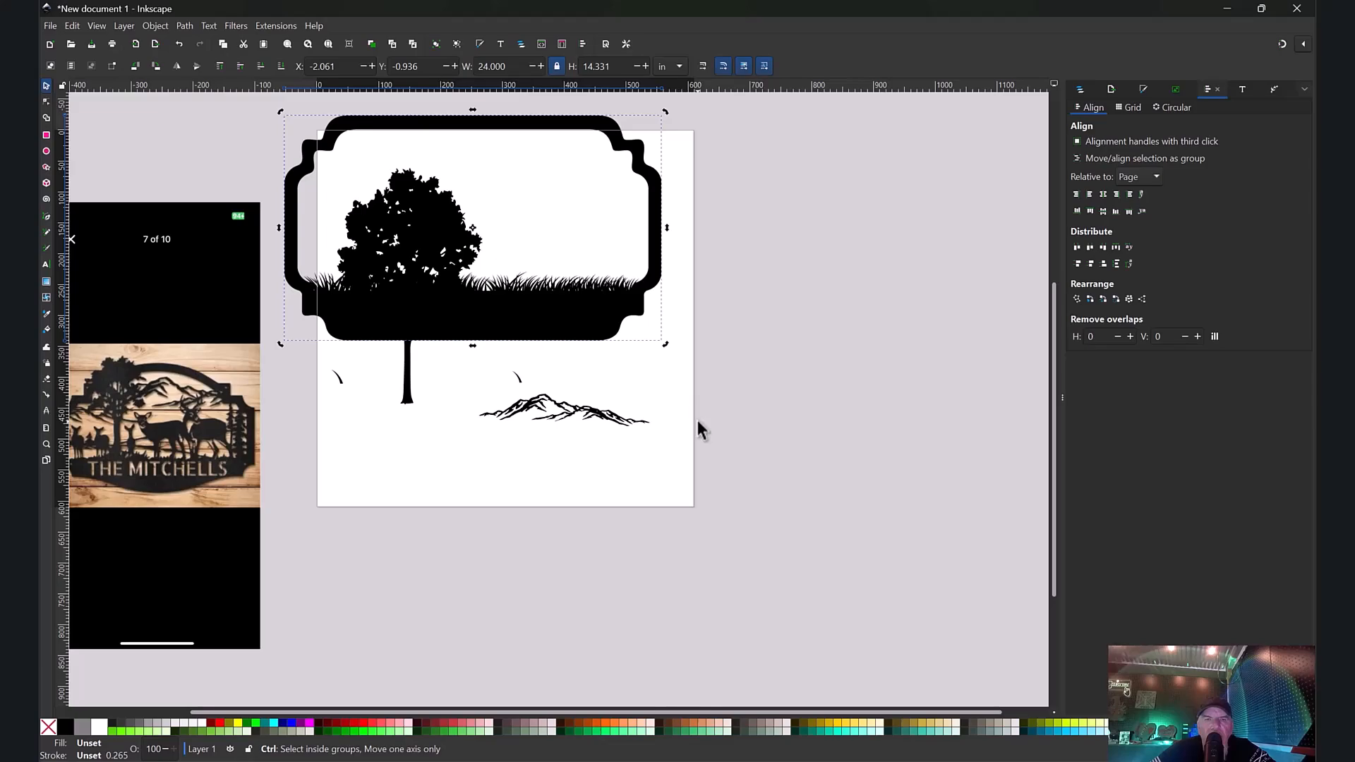
key("ctrl+z")
left_click(580, 483)
left_click(585, 403)
left_click_drag(581, 402, 581, 406)
key("Tab")
key("Tab")
key("Tab")
key("Tab")
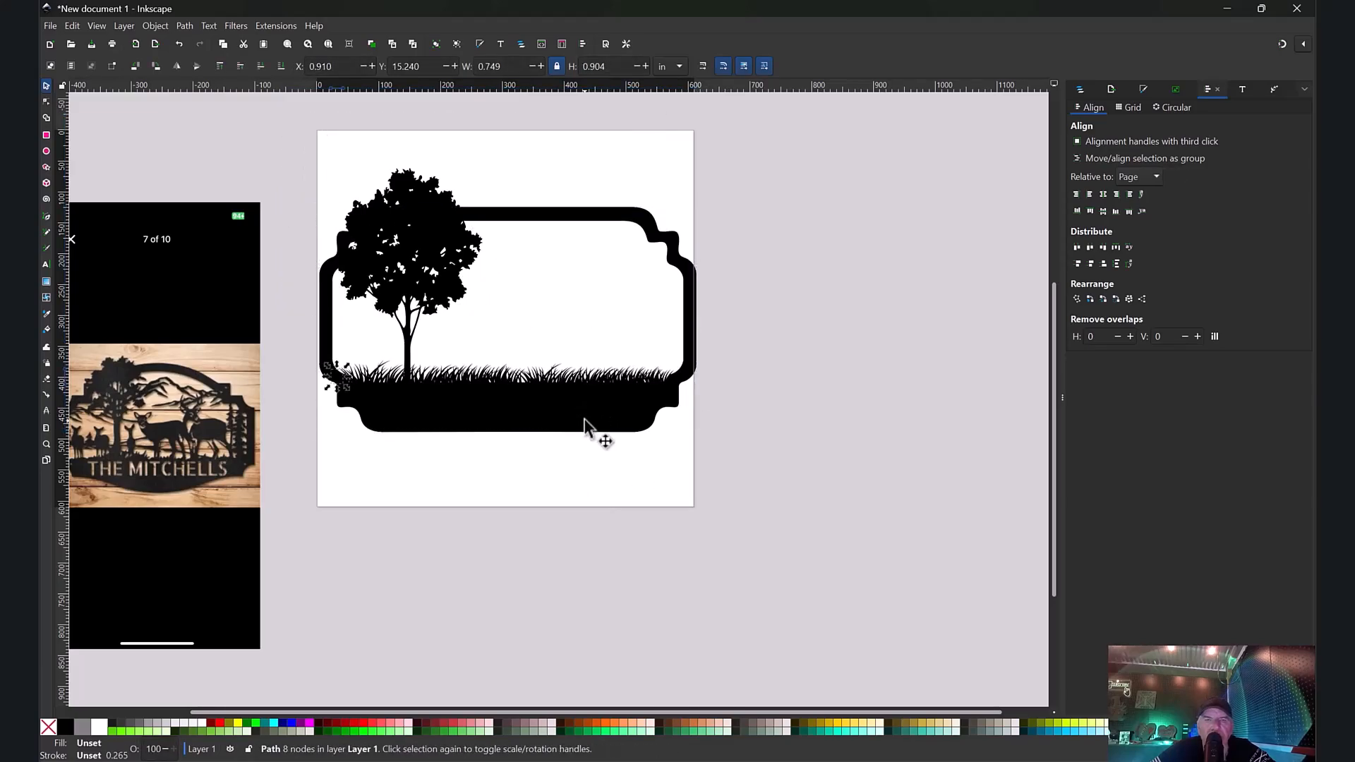
key("Tab")
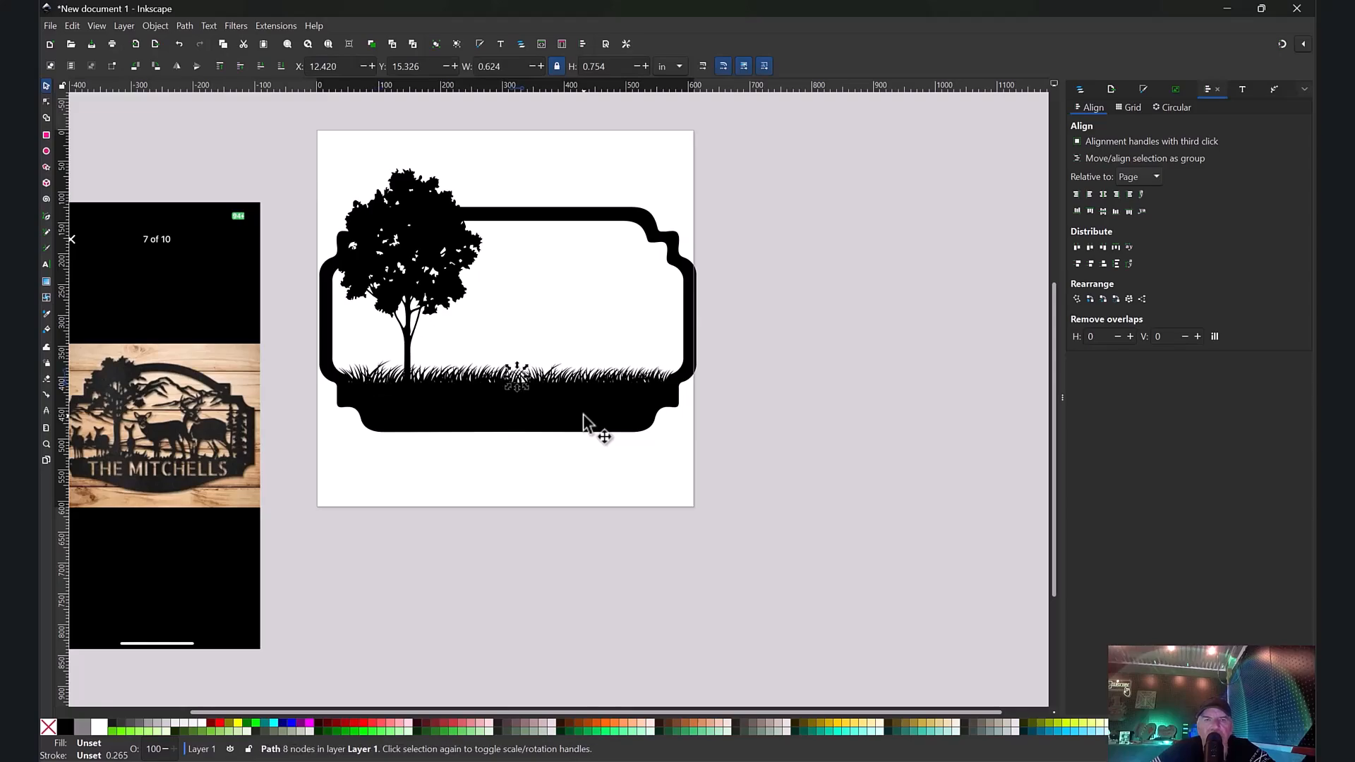
Step: Move the frame up off the hidden mountains and pull the mountains out below the page
left_click(574, 397)
left_click_drag(599, 388, 639, 304)
left_click_drag(586, 422, 618, 573)
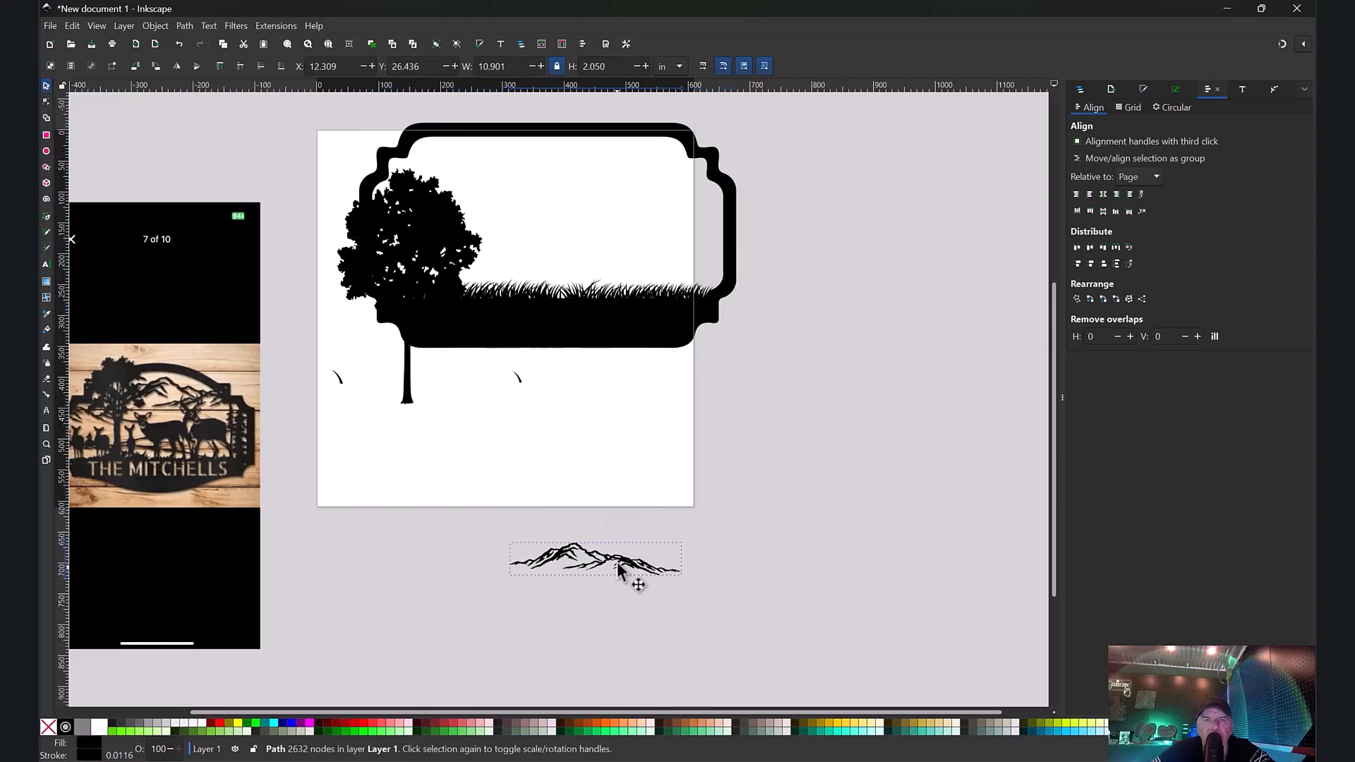
Step: Delete the stray grass blades left behind on the page and move the frame back down around the tree
mouse_move(638, 326)
left_mouse_down()
mouse_move(650, 305)
mouse_move(639, 326)
left_mouse_up()
left_click_drag(662, 476, 304, 335)
key("Delete")
left_click_drag(538, 267, 473, 410)
Step: Move the mountains into the frame opening and enlarge them to about 23.62 in wide
left_click_drag(624, 570, 677, 205)
left_click(570, 303)
left_click_drag(570, 303, 580, 297)
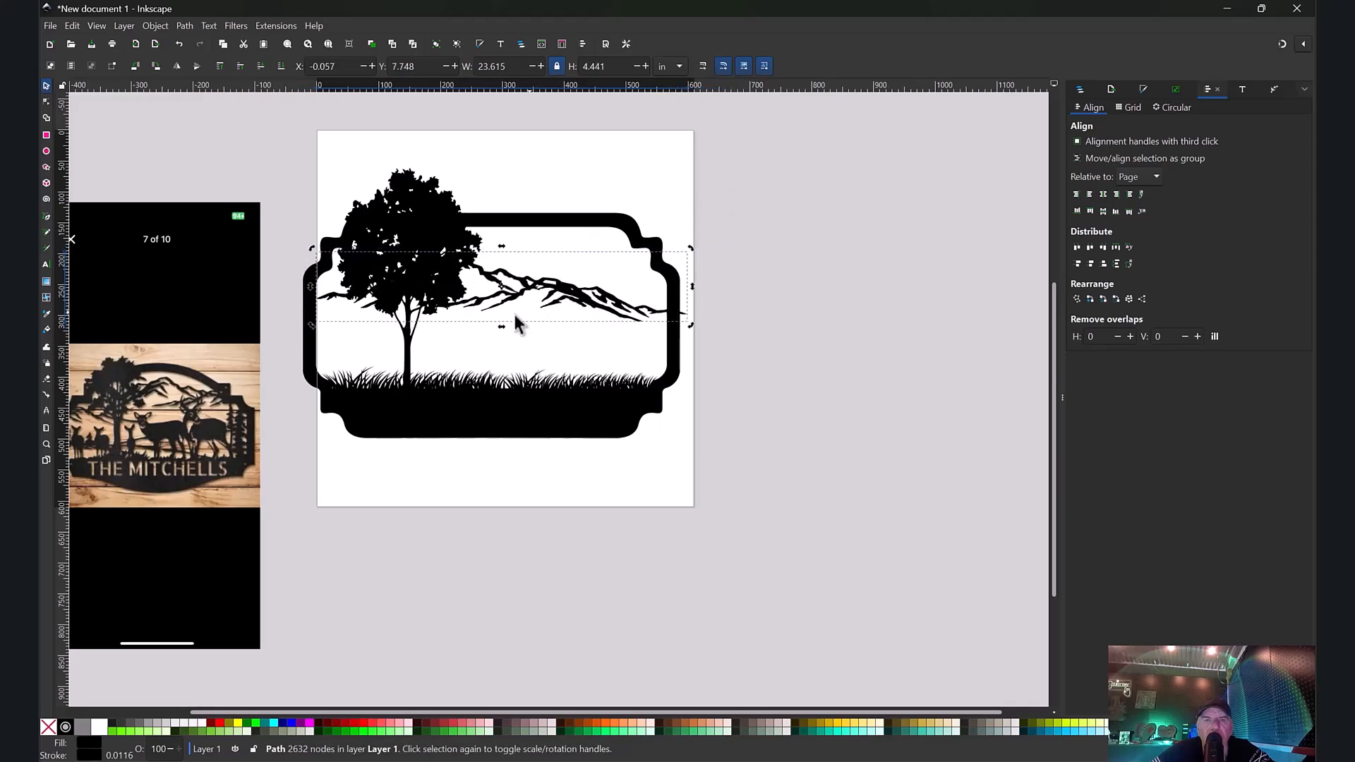
Step: Flip the mountains horizontally and resize them to about 23.11 in wide and 7 in high, spanning the frame opening above the grass
left_click(508, 292)
left_click_drag(502, 327, 502, 345)
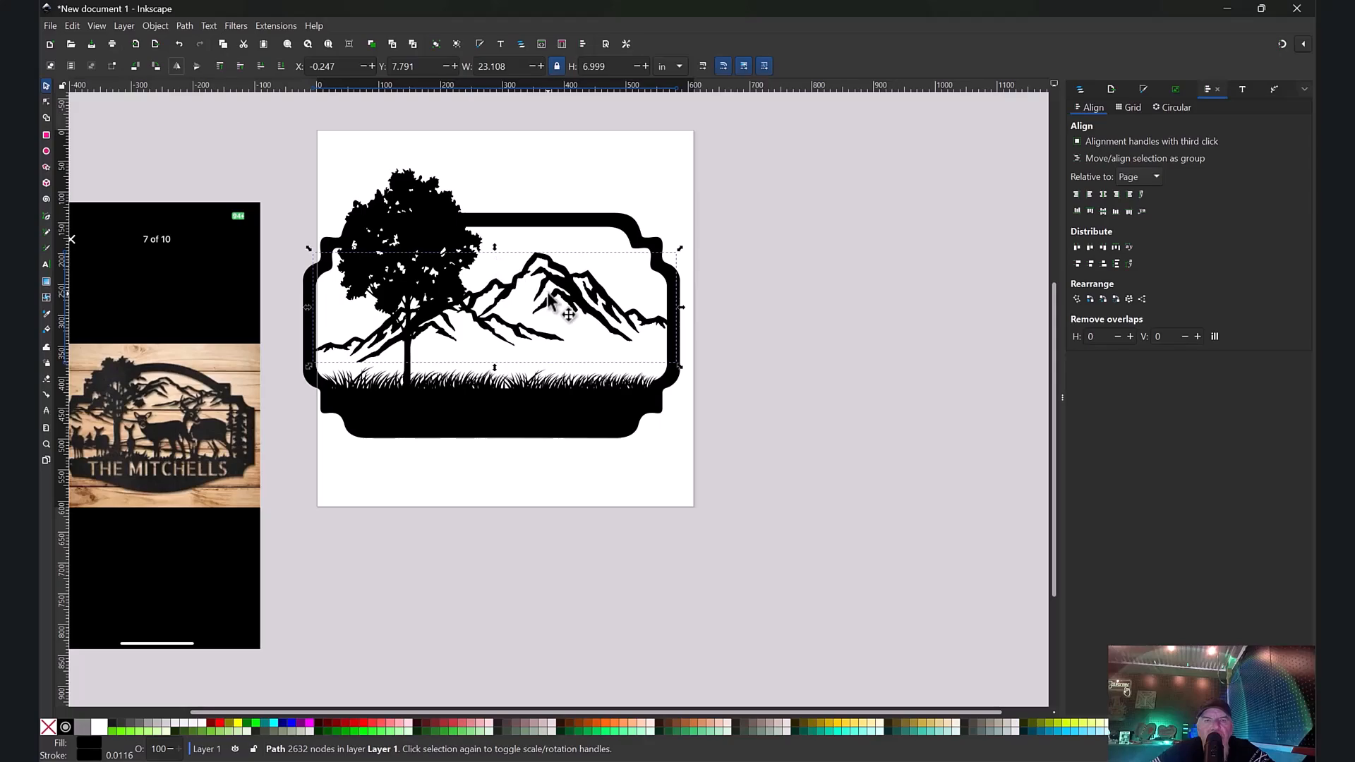
left_click_drag(550, 299, 550, 296)
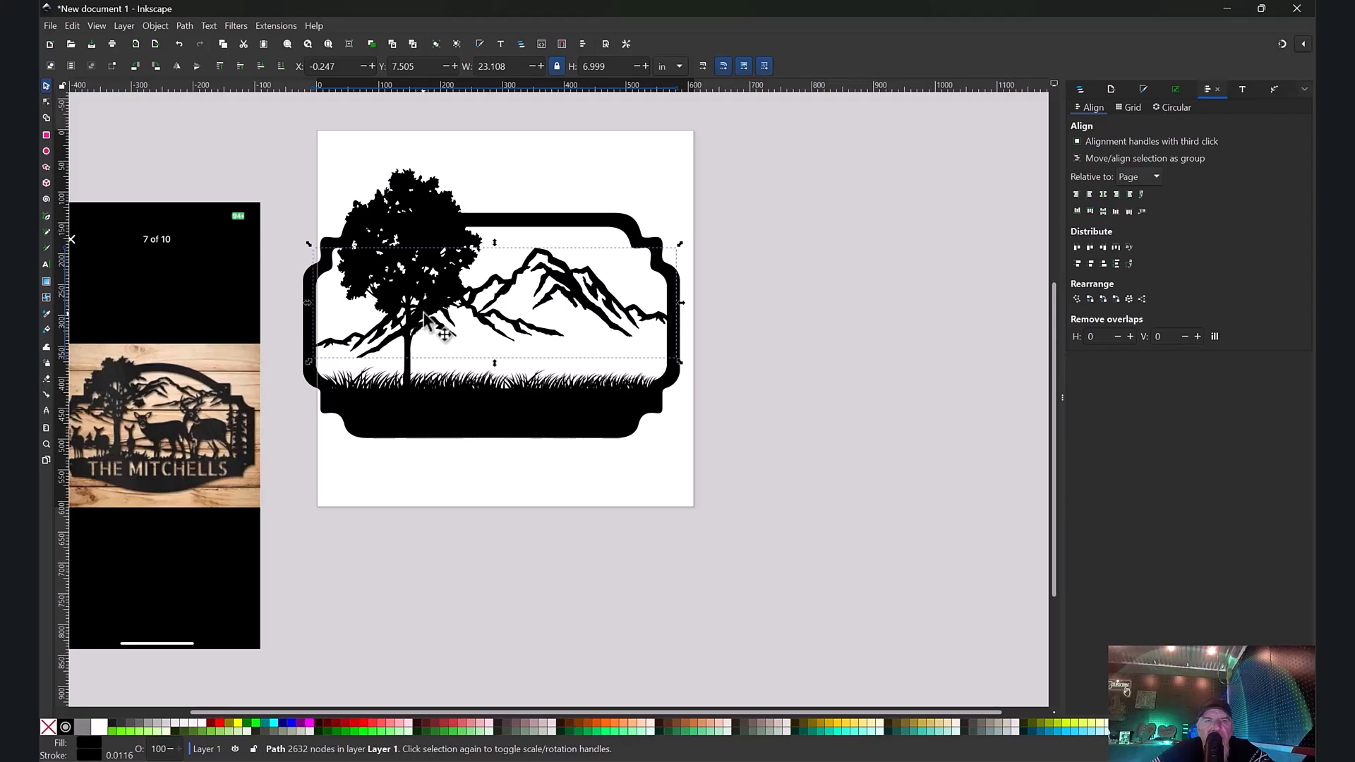
left_click_drag(559, 280, 557, 280)
left_click(785, 362)
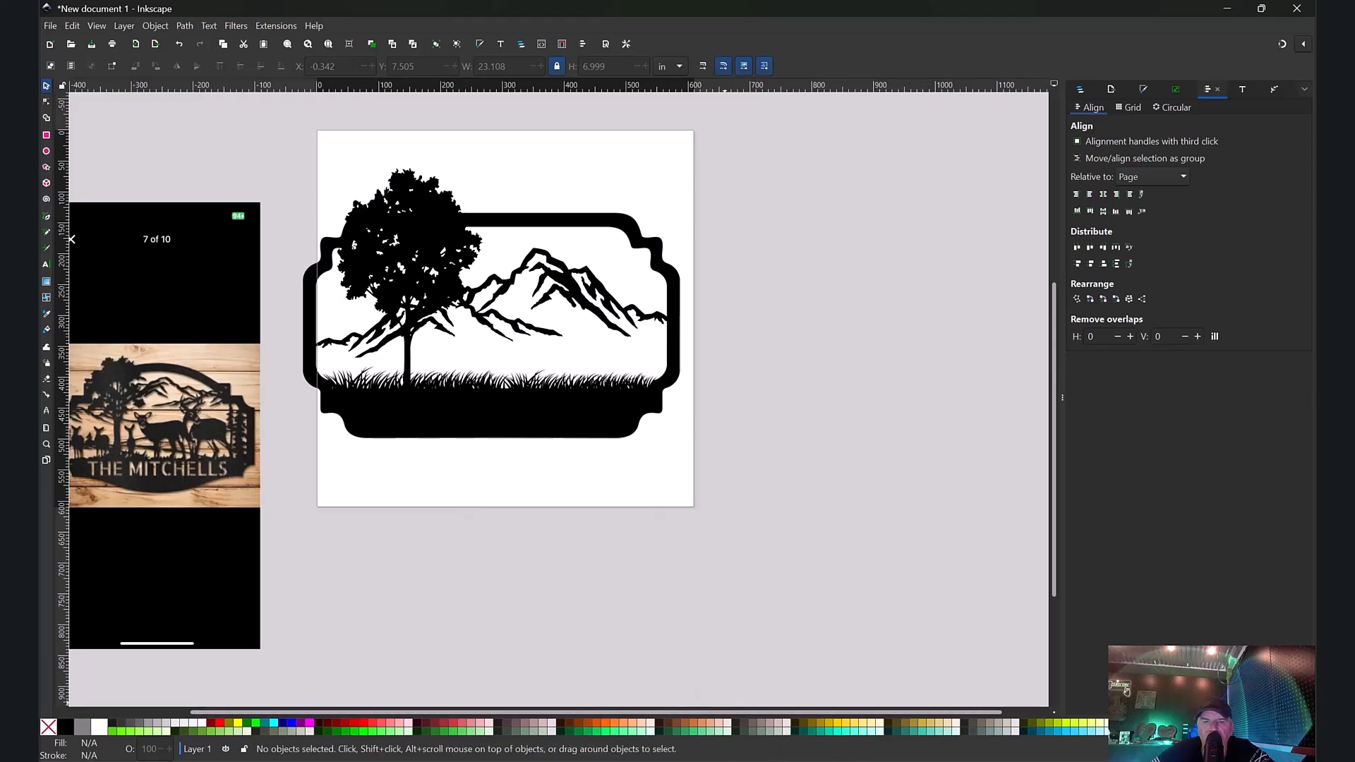
Step: Import the Deer (55) buck from the design files folder, shrink it and stand it on the grass right of centre
key("alt+Tab")
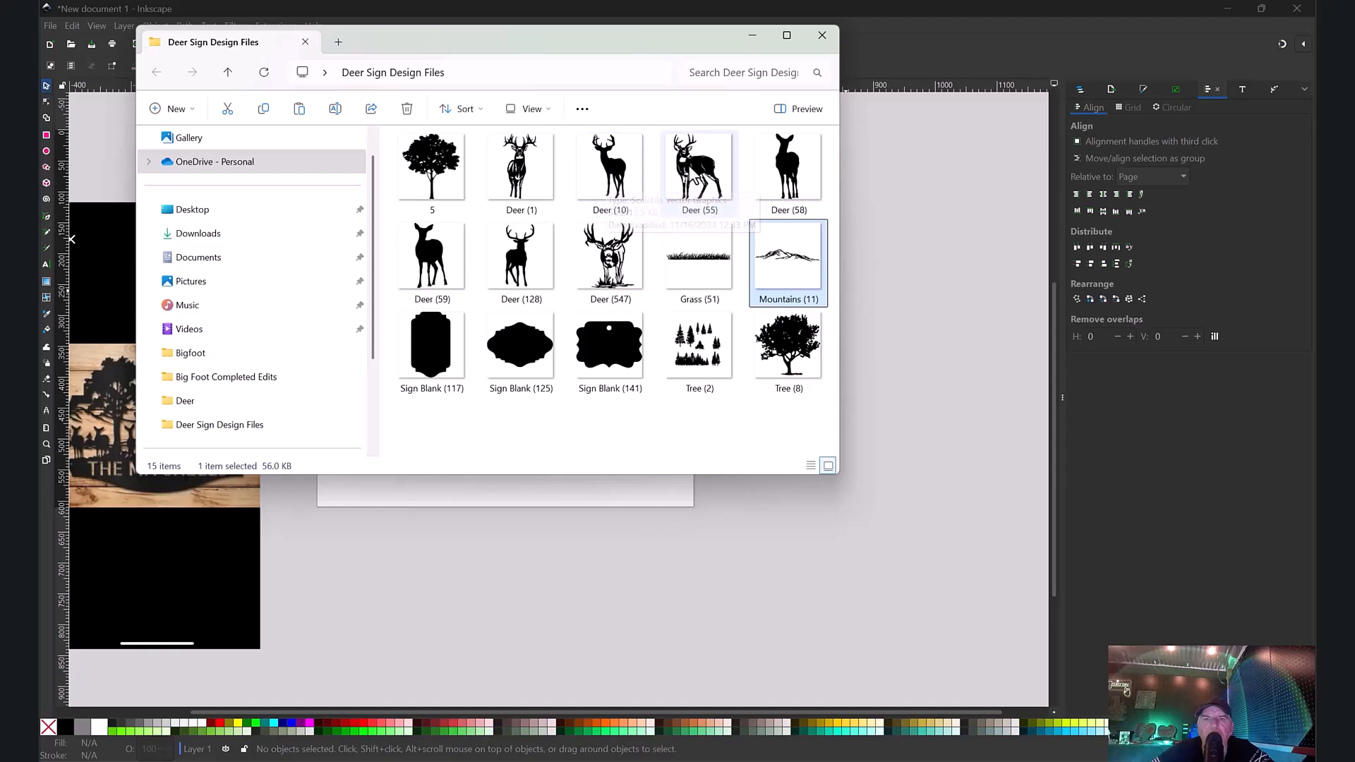
left_click(697, 170)
right_click(696, 168)
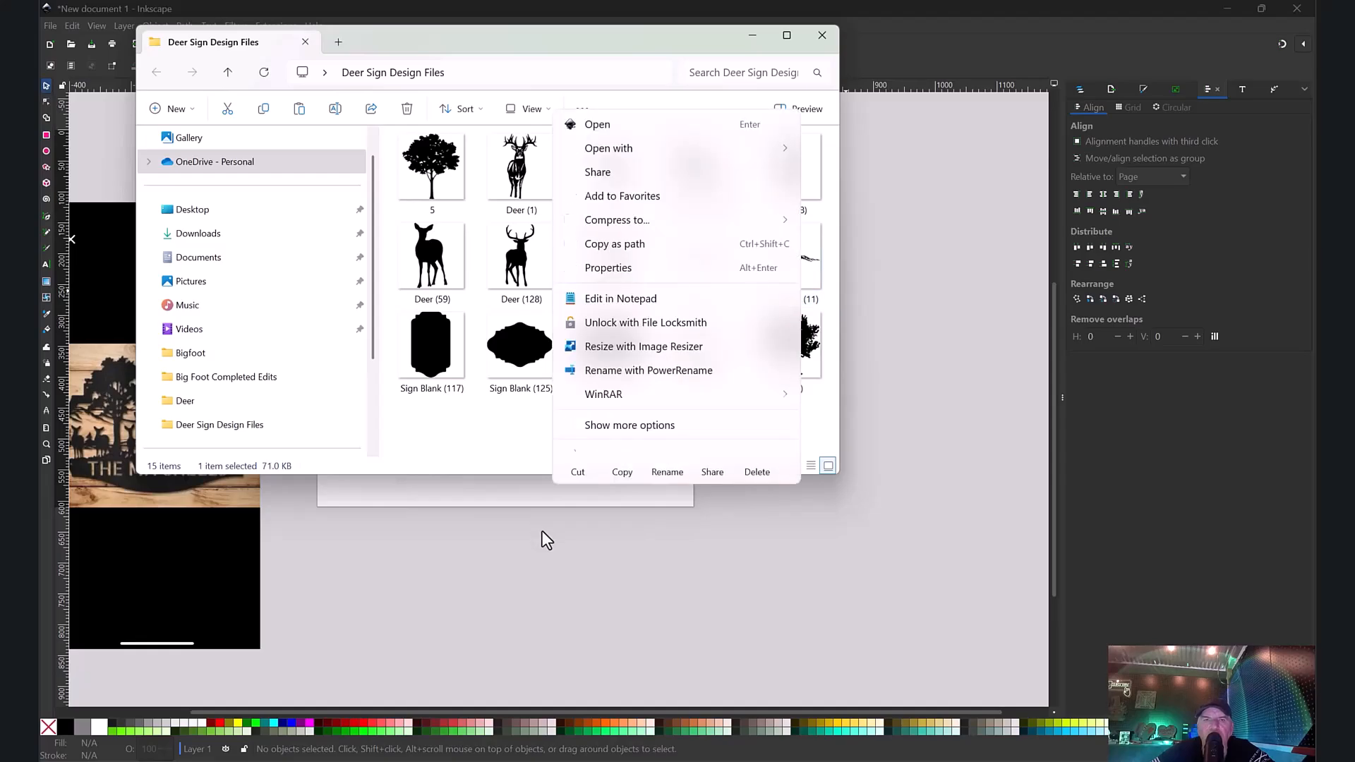
left_click(544, 531)
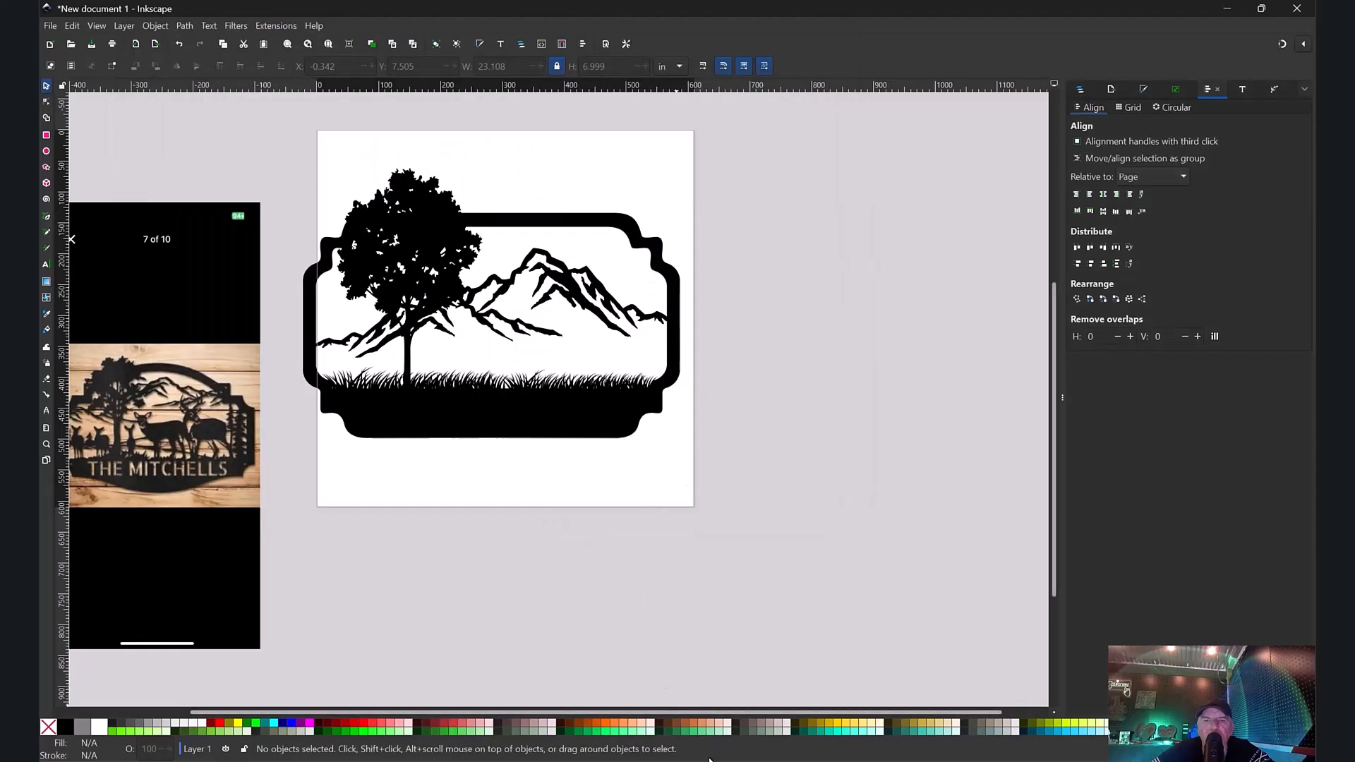
left_click(709, 760)
left_click_drag(701, 156, 651, 531)
left_click_drag(672, 447, 565, 311)
left_click_drag(608, 361, 593, 326)
Step: Stretch the mountains upward to about 8.9 in high and shift the buck slightly left along the grass
left_click(561, 254)
left_click_drag(493, 243, 495, 212)
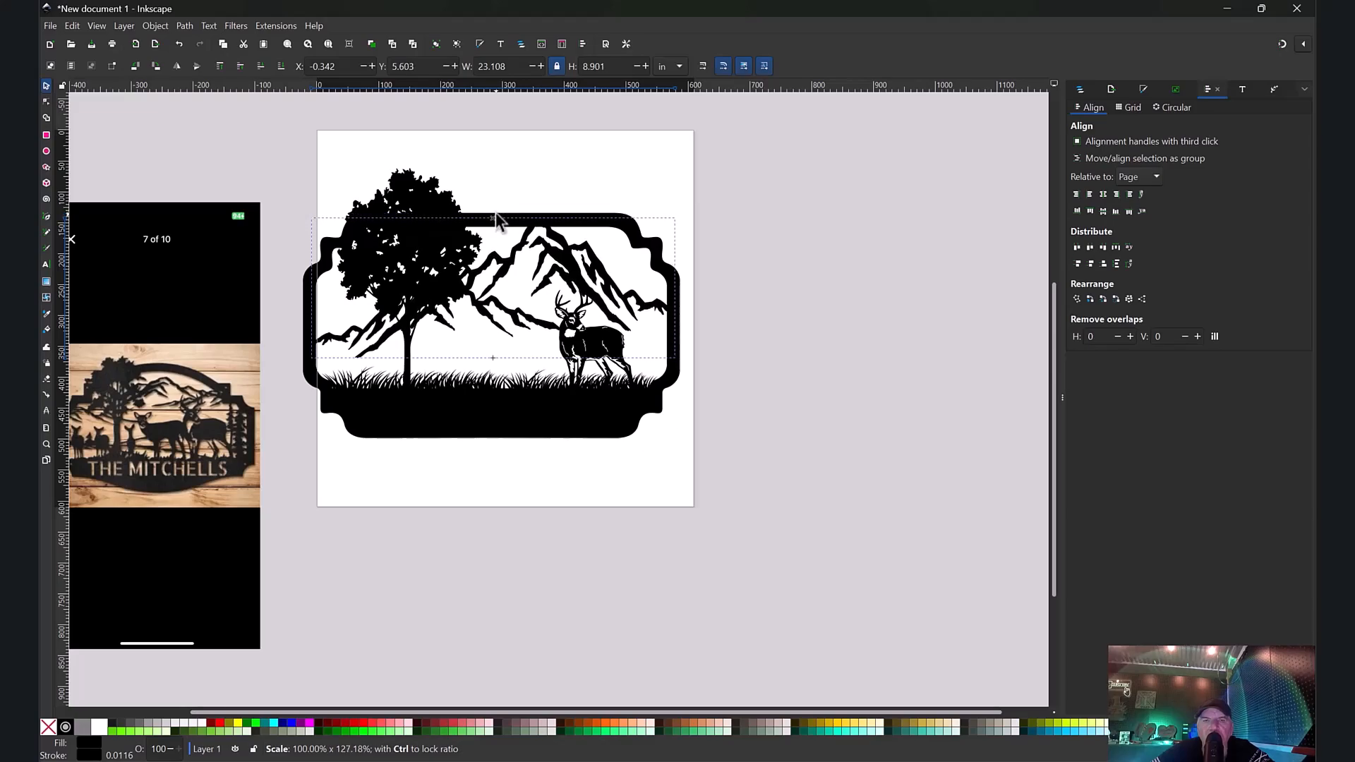
left_click(598, 342)
left_click_drag(598, 342, 590, 341)
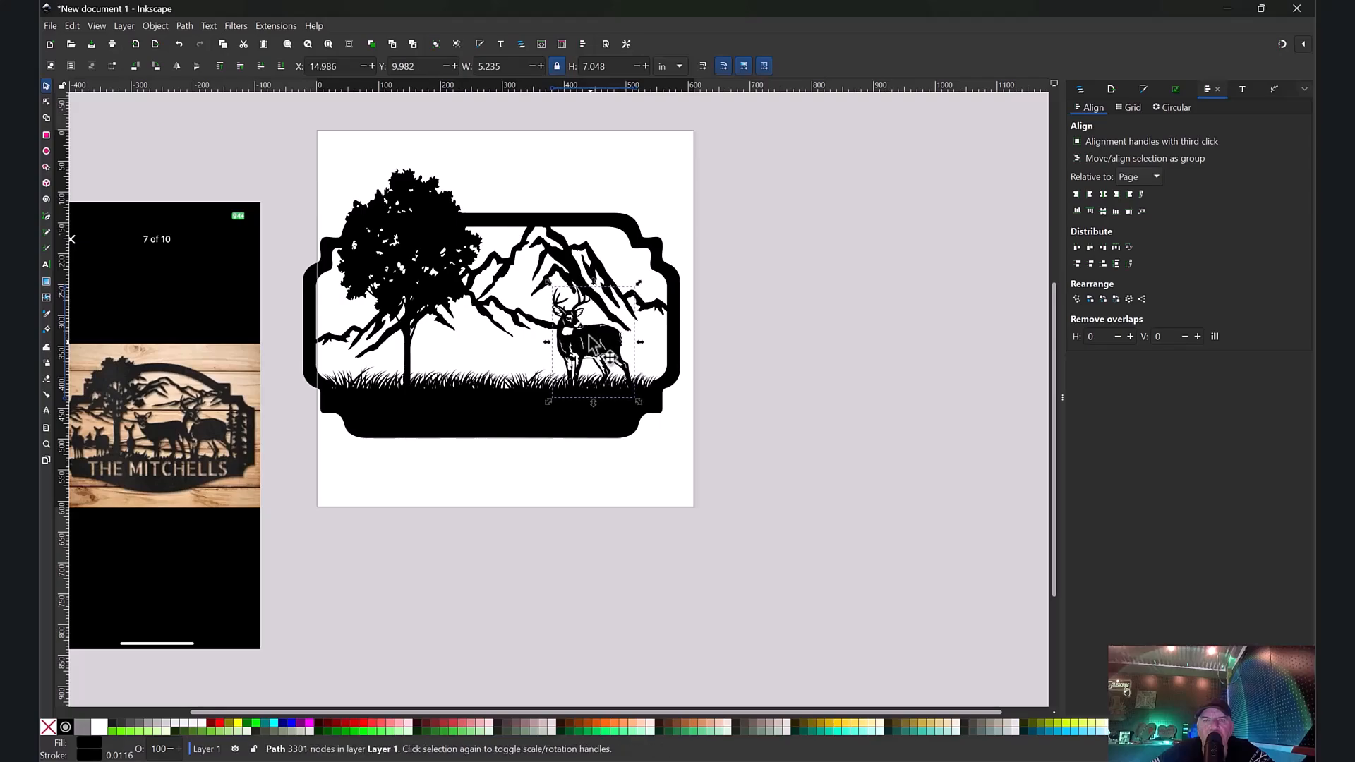
Step: Resize the buck to about 4.96 in wide and 6.38 in high, keeping its hooves in the grass
left_click(774, 387)
left_click(613, 337)
left_click_drag(547, 285, 554, 296)
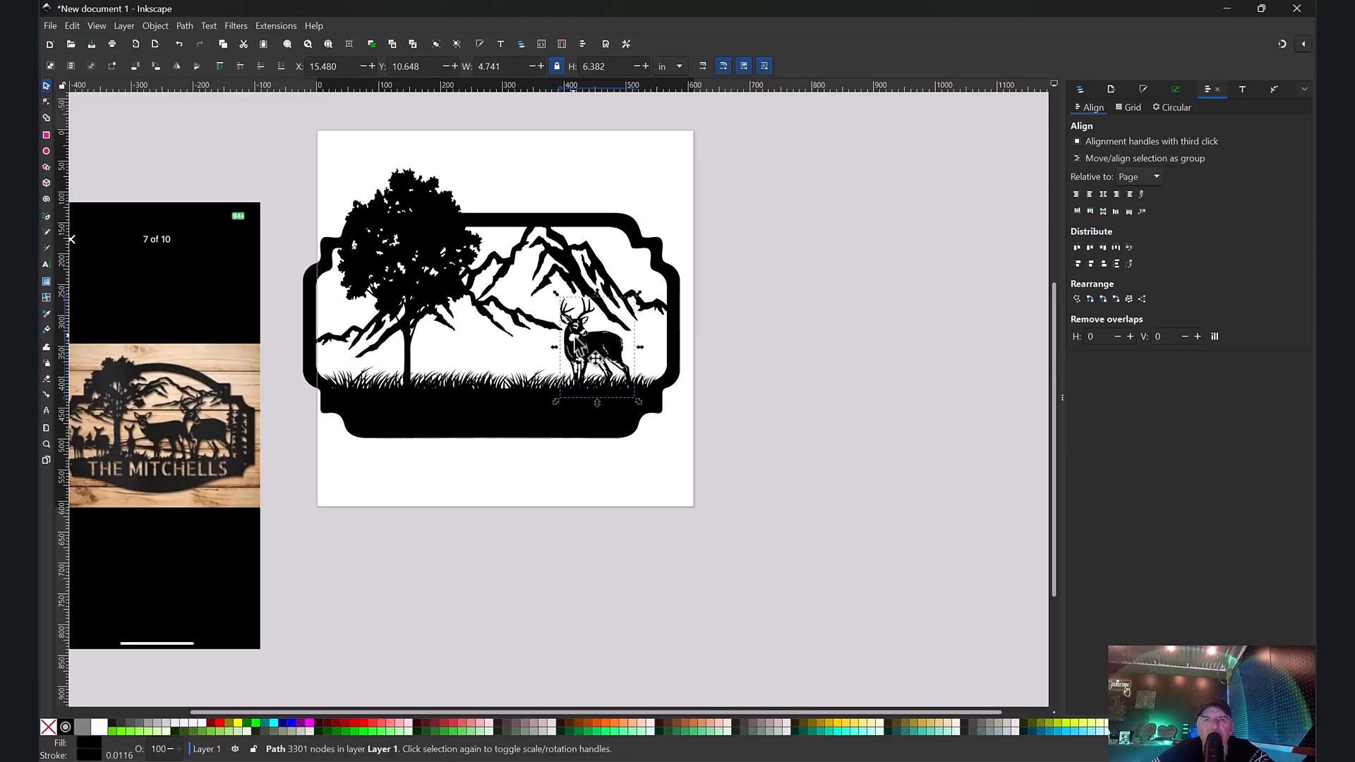
left_click_drag(555, 347, 552, 345)
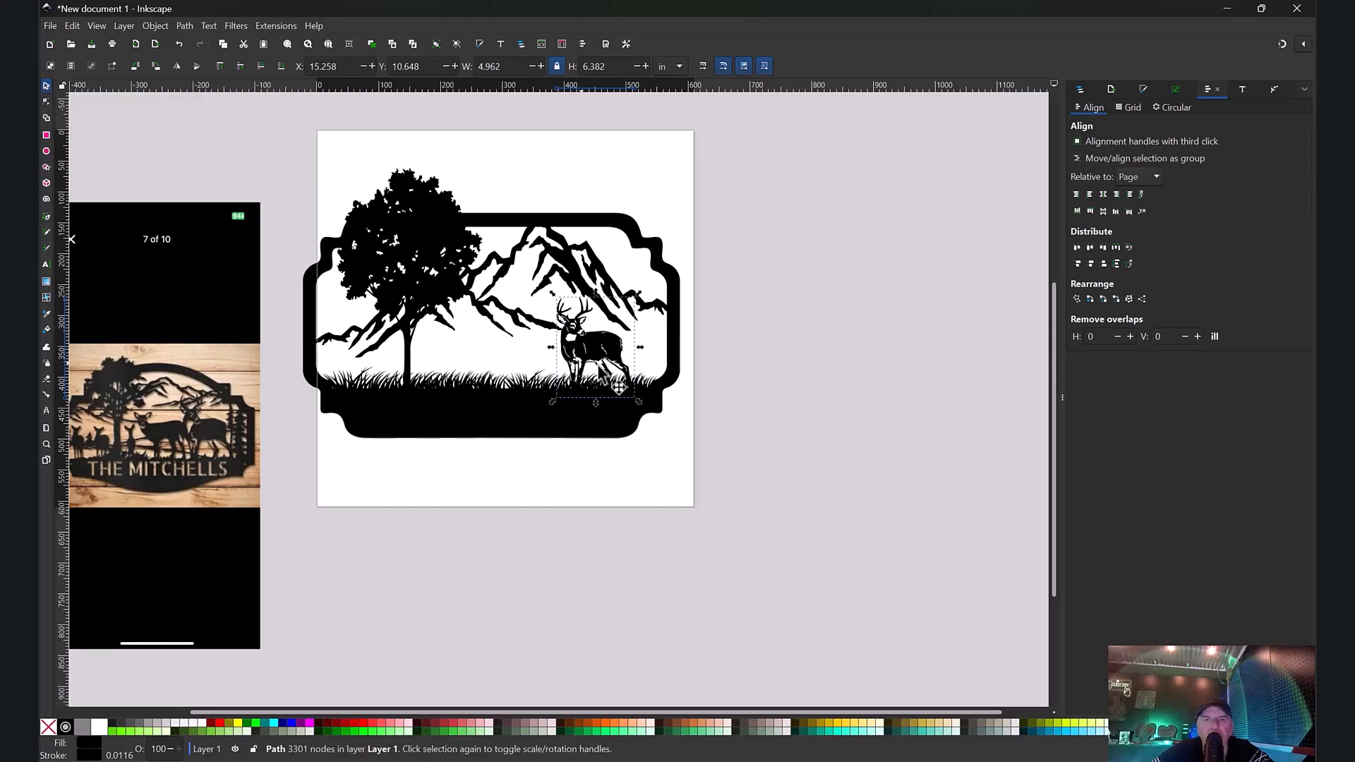
Step: Add the Deer (58) doe to the sign, shrink it and stand it on the grass just left of the buck
left_click(709, 404)
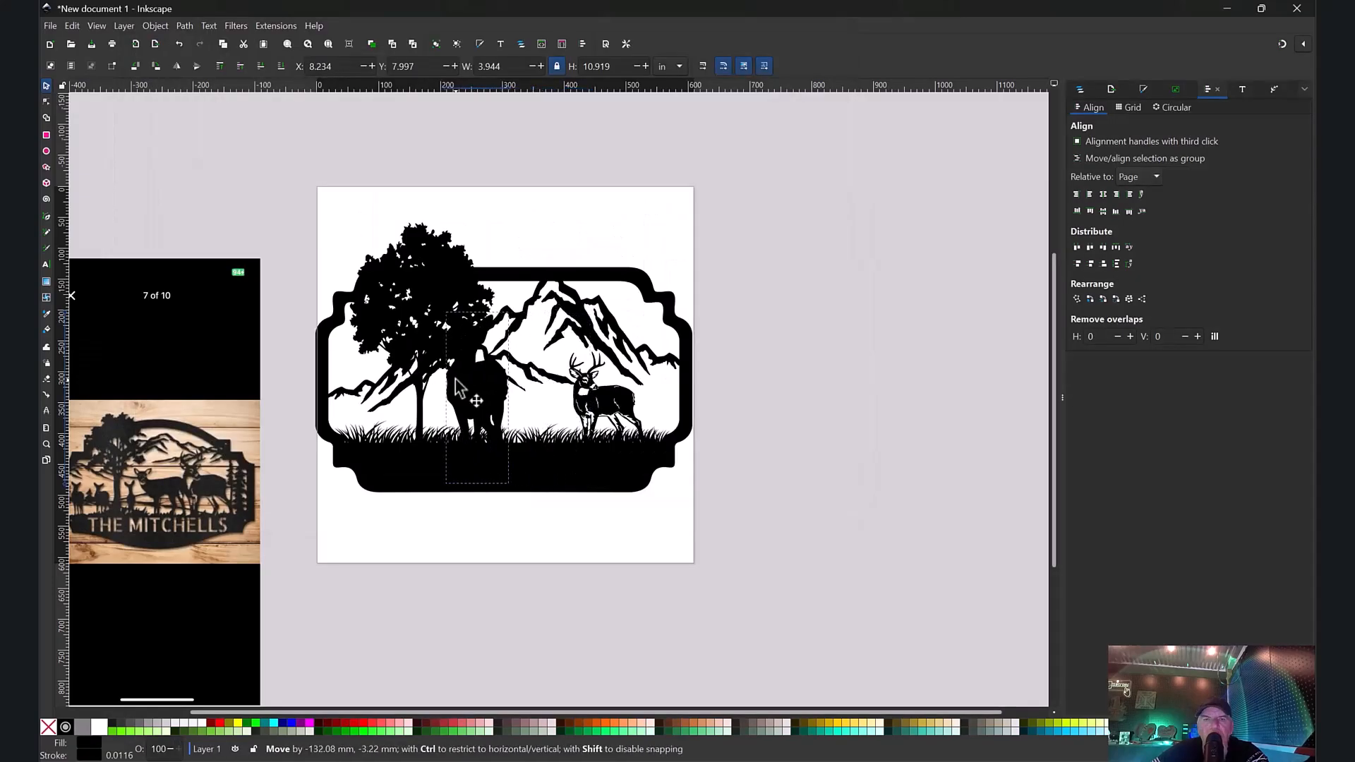
left_click_drag(466, 367, 526, 360)
left_click_drag(494, 312, 570, 350)
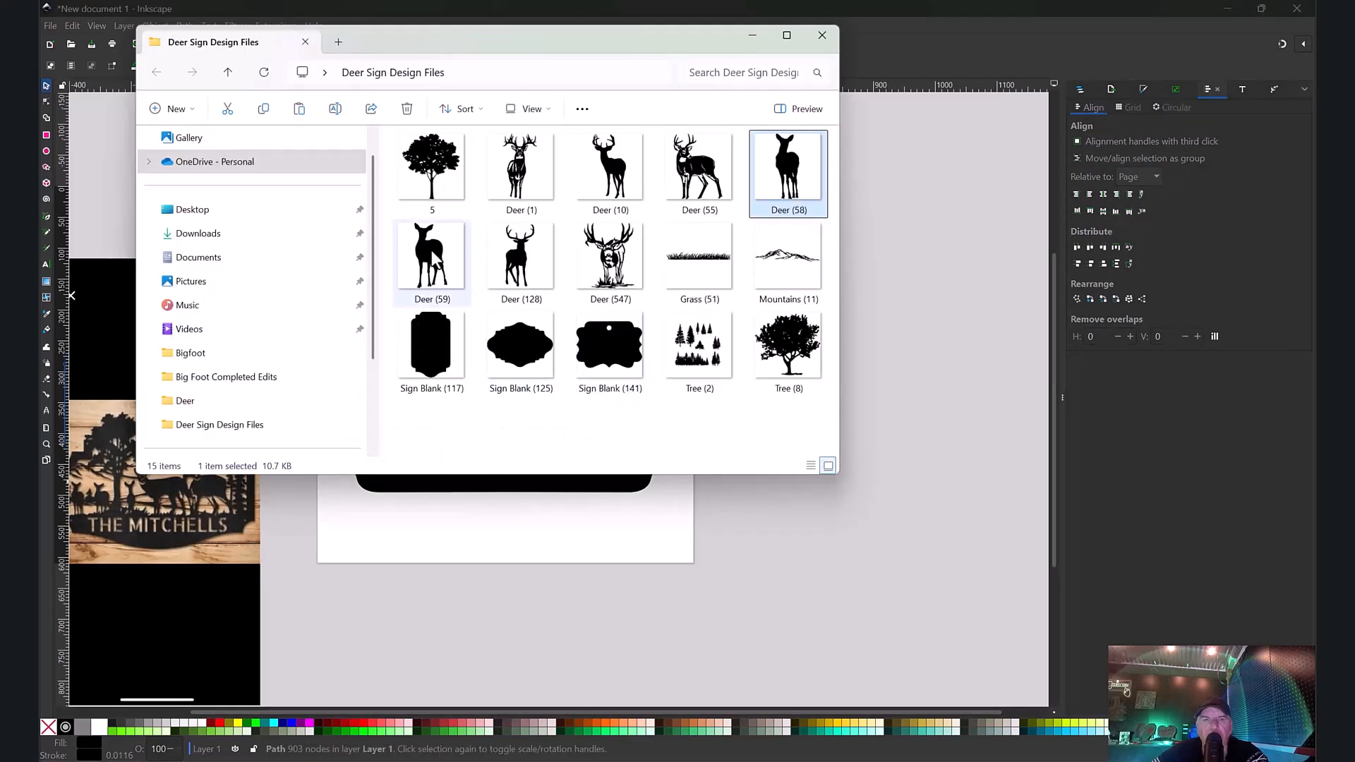
Step: Import Deer (59), shrink it to about 2.31 in wide and 4.59 in high, and place it at the frame opening's left end
left_click_drag(438, 262, 502, 494)
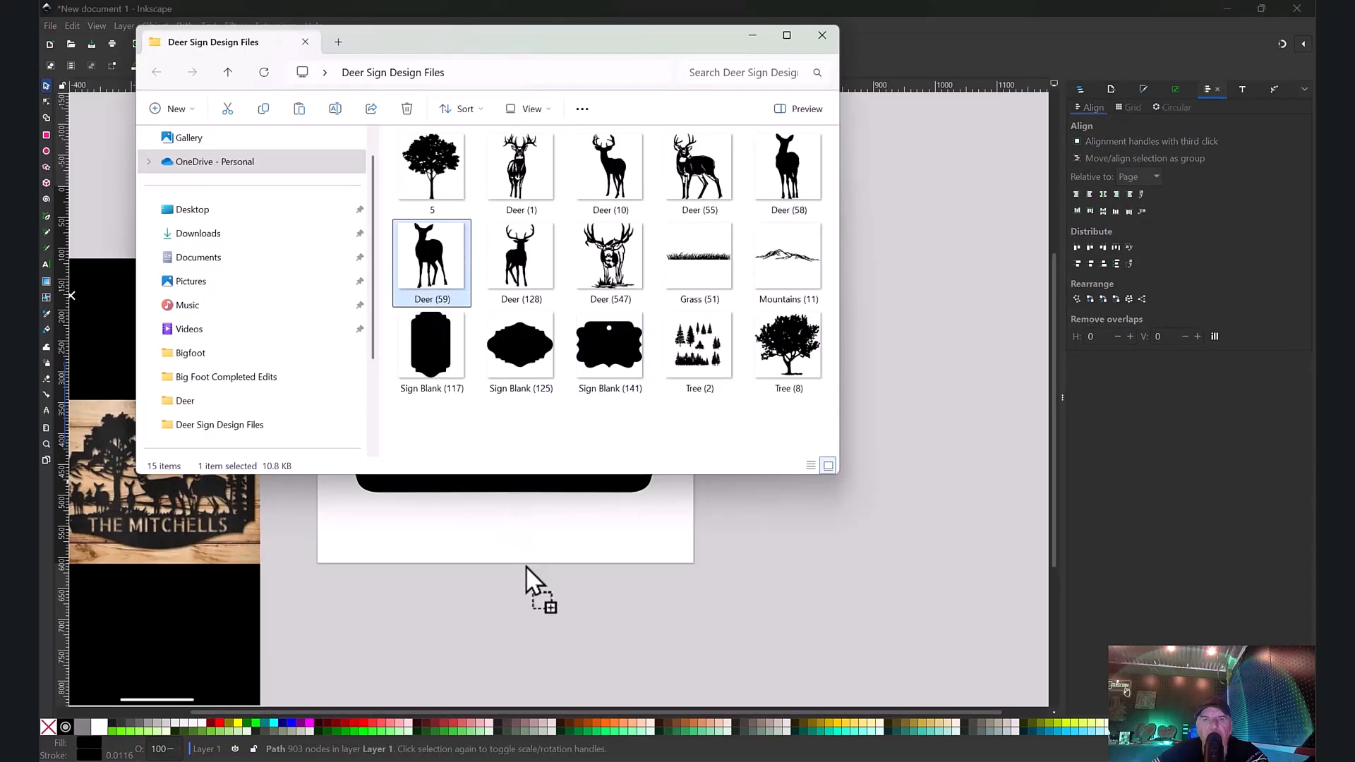
left_click_drag(527, 566, 543, 521)
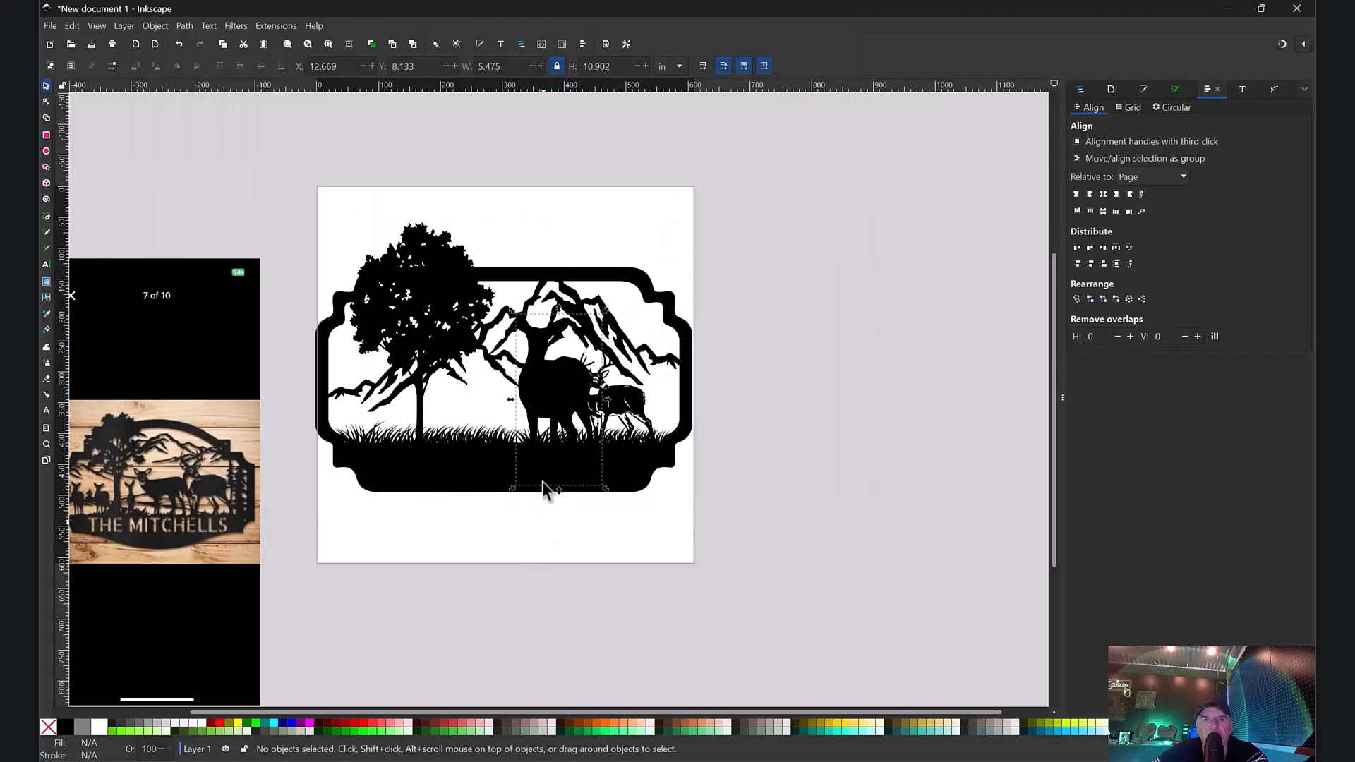
left_click(565, 464)
left_click_drag(566, 465, 497, 455)
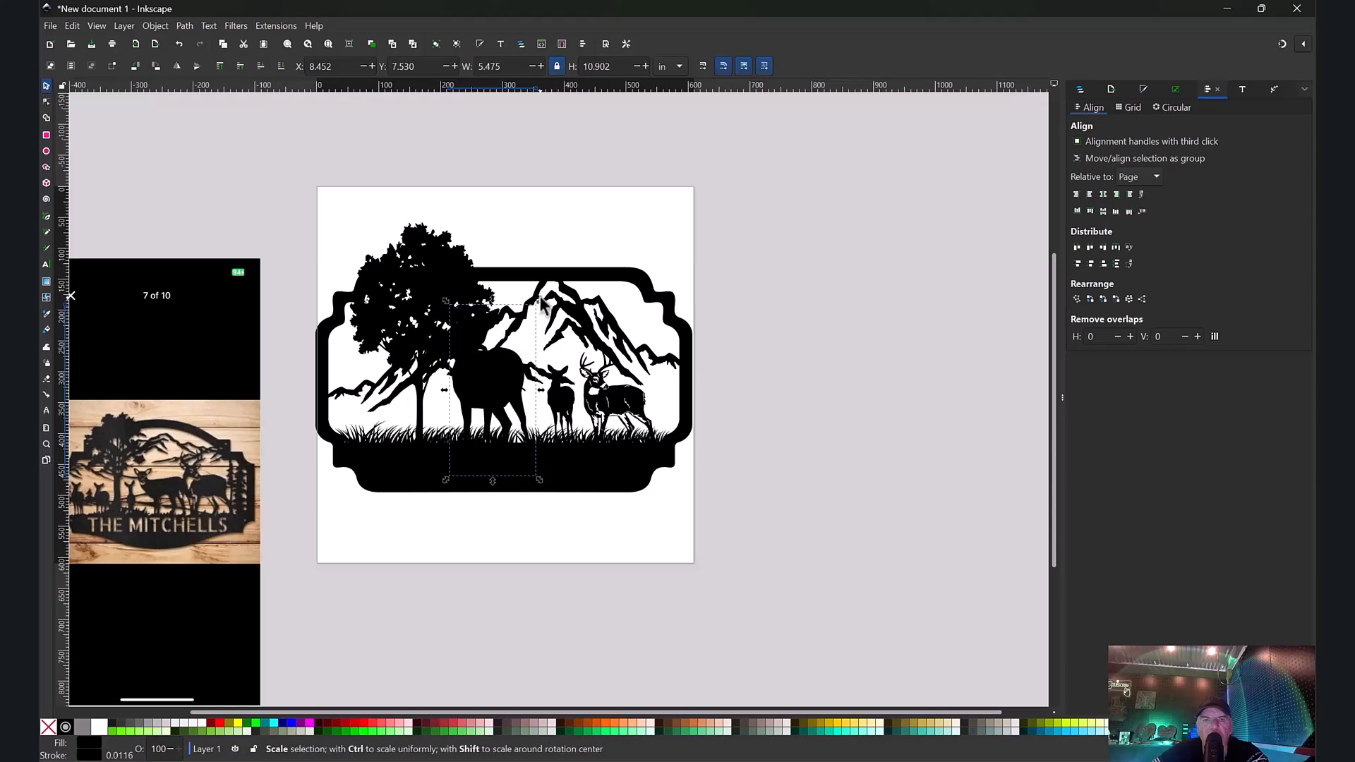
left_click_drag(538, 309, 355, 396)
Step: Duplicate the leftmost deer, shrink the copy to about 1.92 in wide and 3.83 in high, and place it right of the tree trunk
right_click(356, 398)
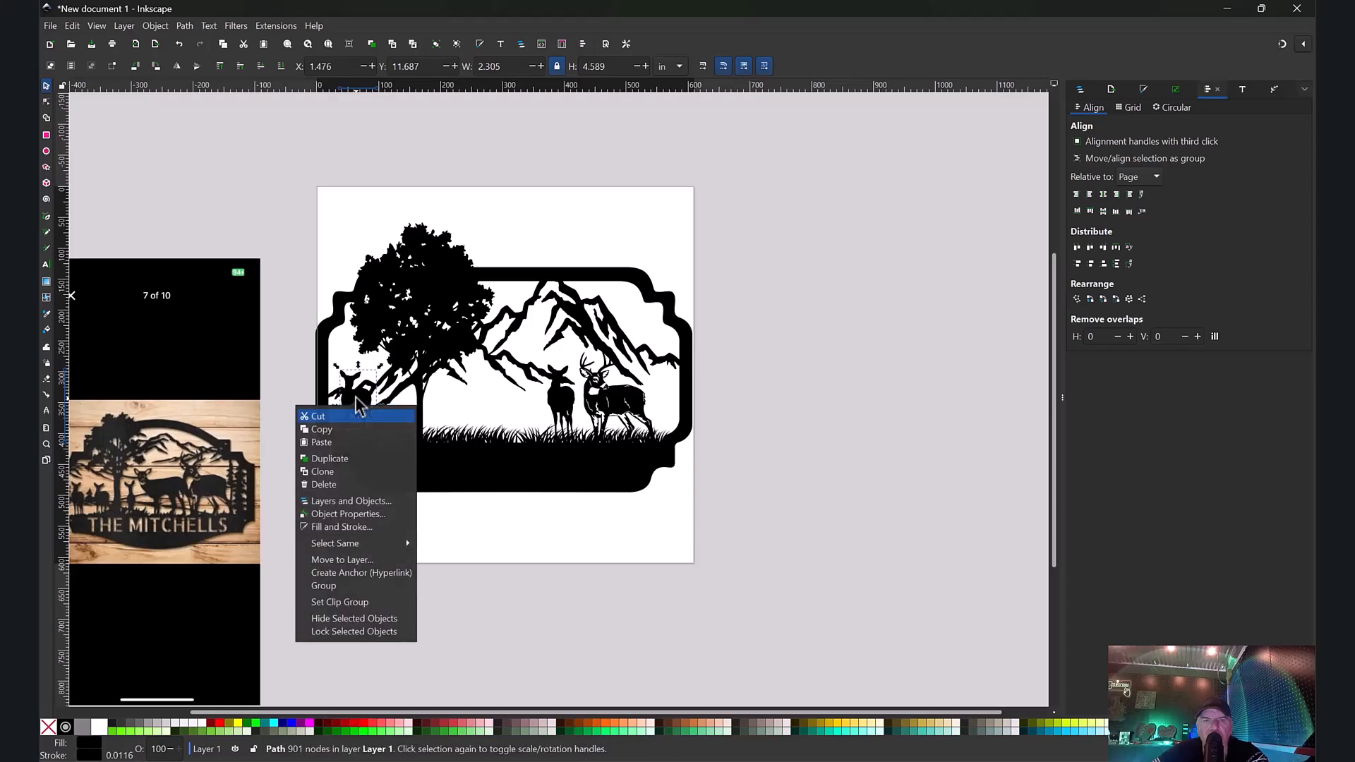
left_click(341, 459)
left_click_drag(365, 409, 483, 379)
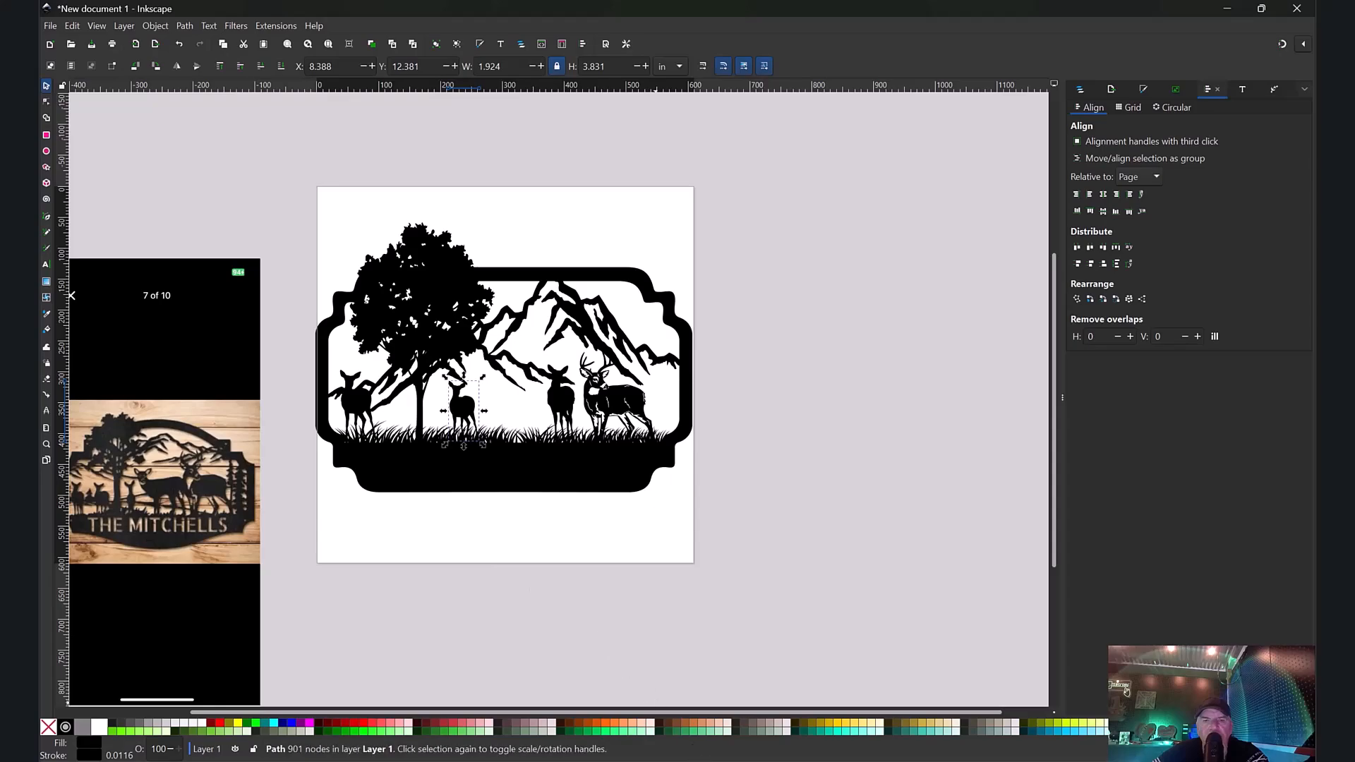
Step: Import another Deer (58) doe, shrink it to about 2.2 in wide and 6.09 in high, and move it beside the tree trunk
left_click(667, 761)
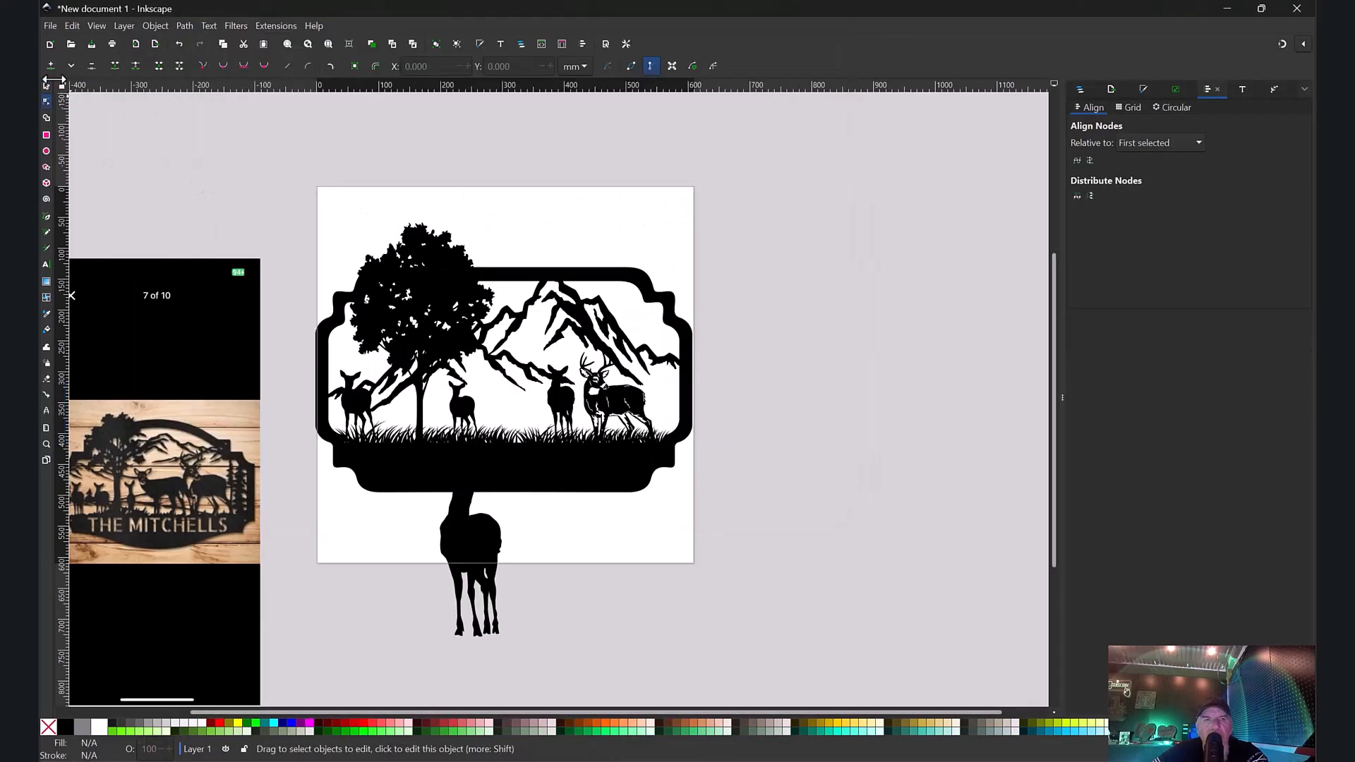
left_click(46, 86)
left_click_drag(481, 548, 535, 406)
left_click_drag(482, 326, 502, 382)
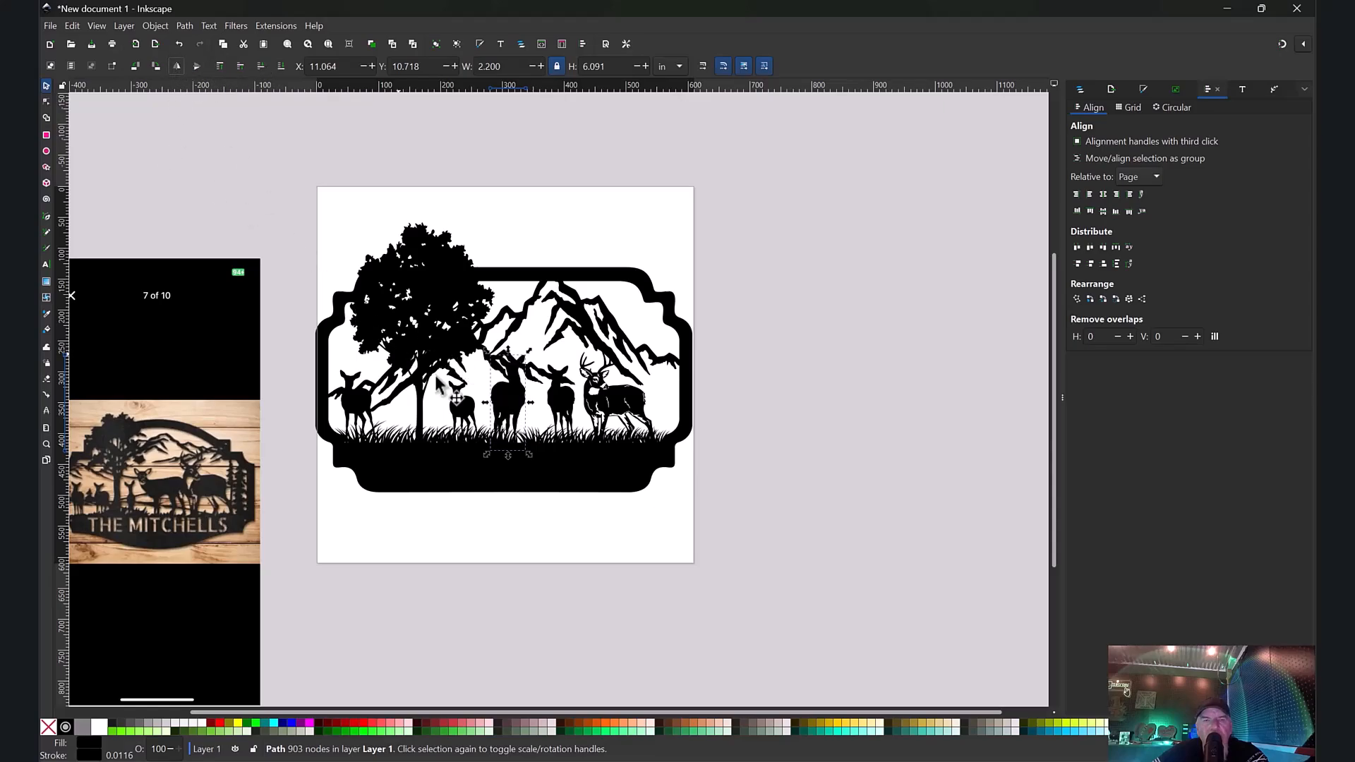
left_click_drag(503, 403, 398, 404)
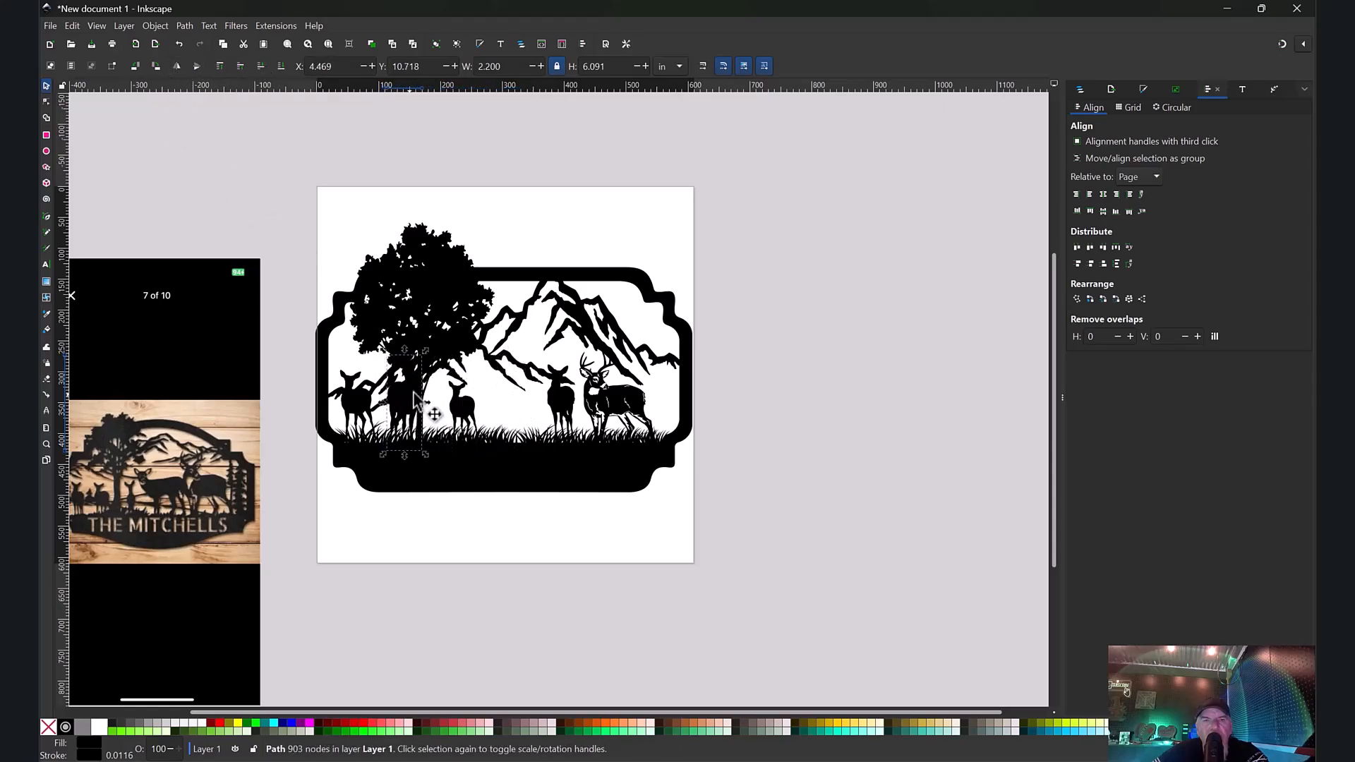
Step: Flip and shrink the doe at the trunk, set it just right of the trunk beside the small deer, and nudge the leftmost deer down
left_click(46, 444)
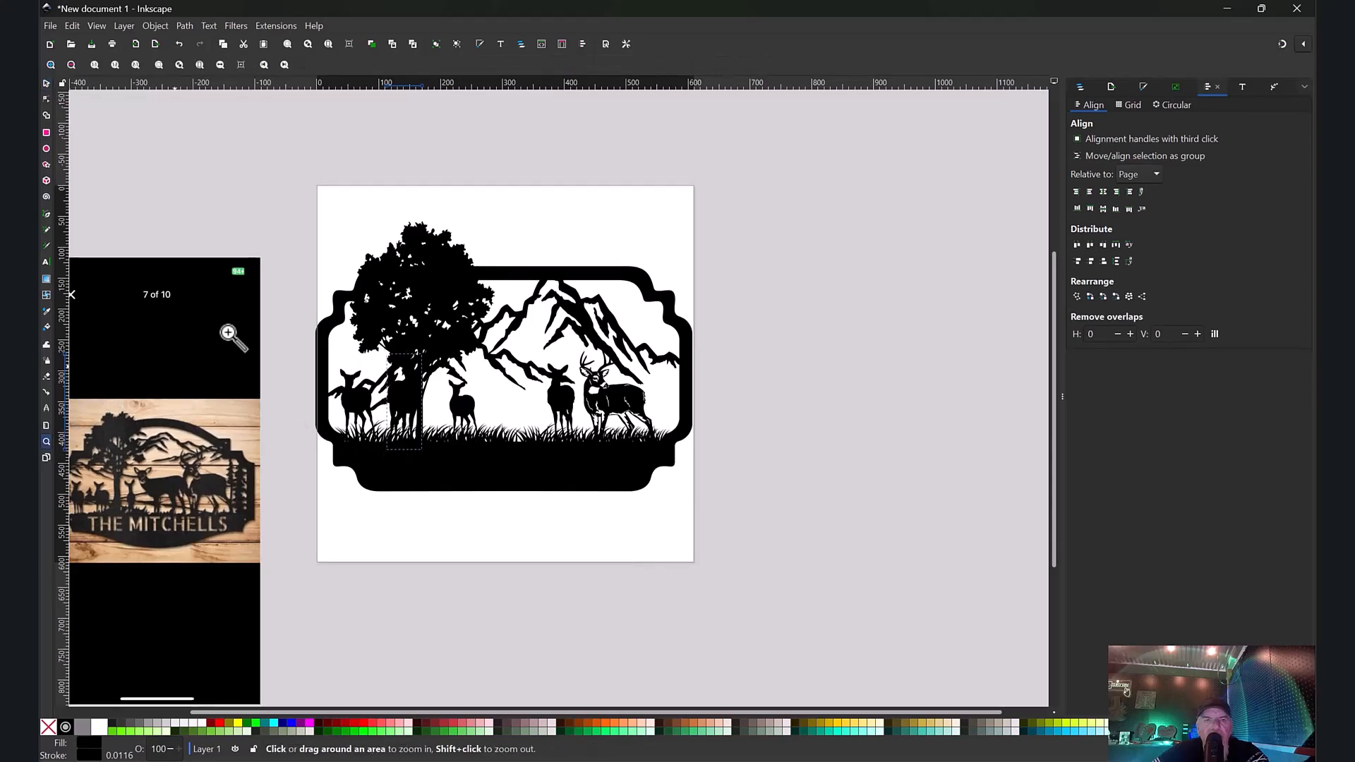
left_click_drag(268, 279, 531, 515)
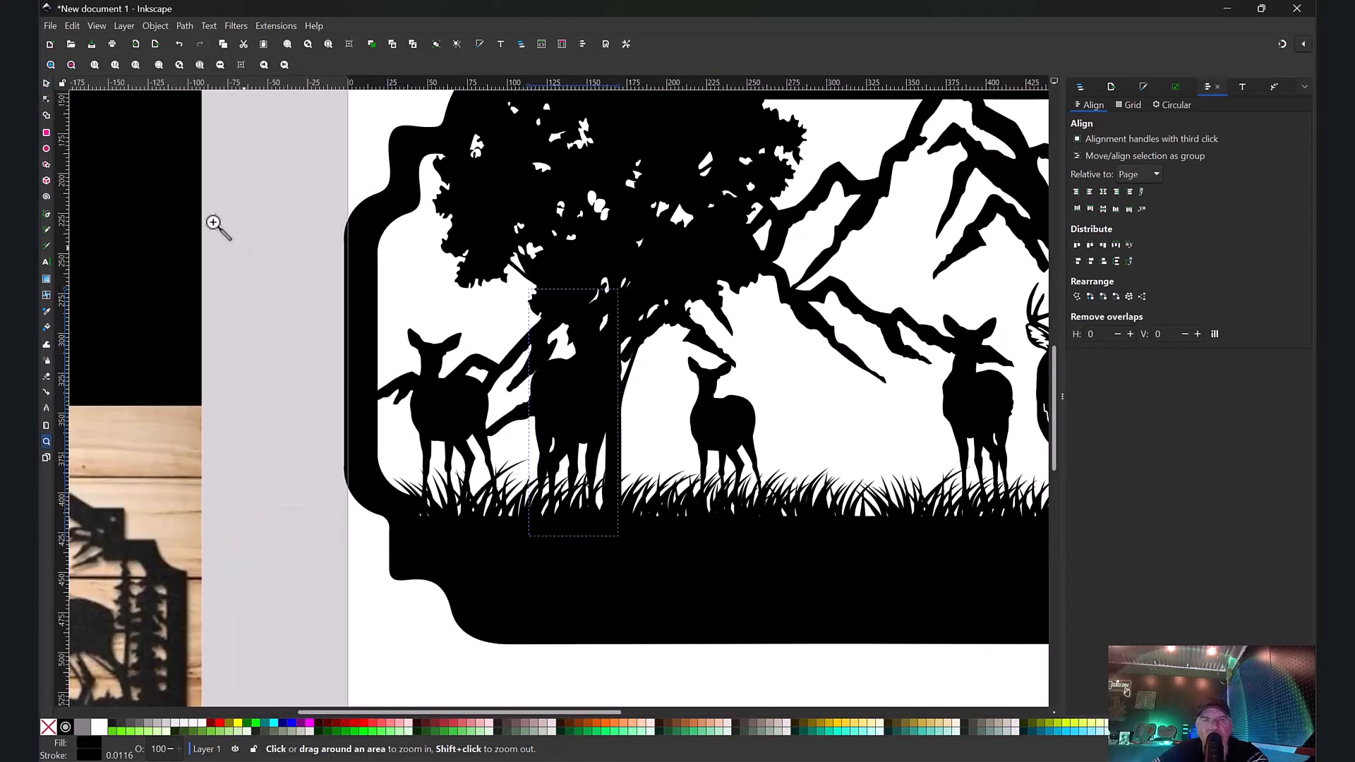
left_click(47, 85)
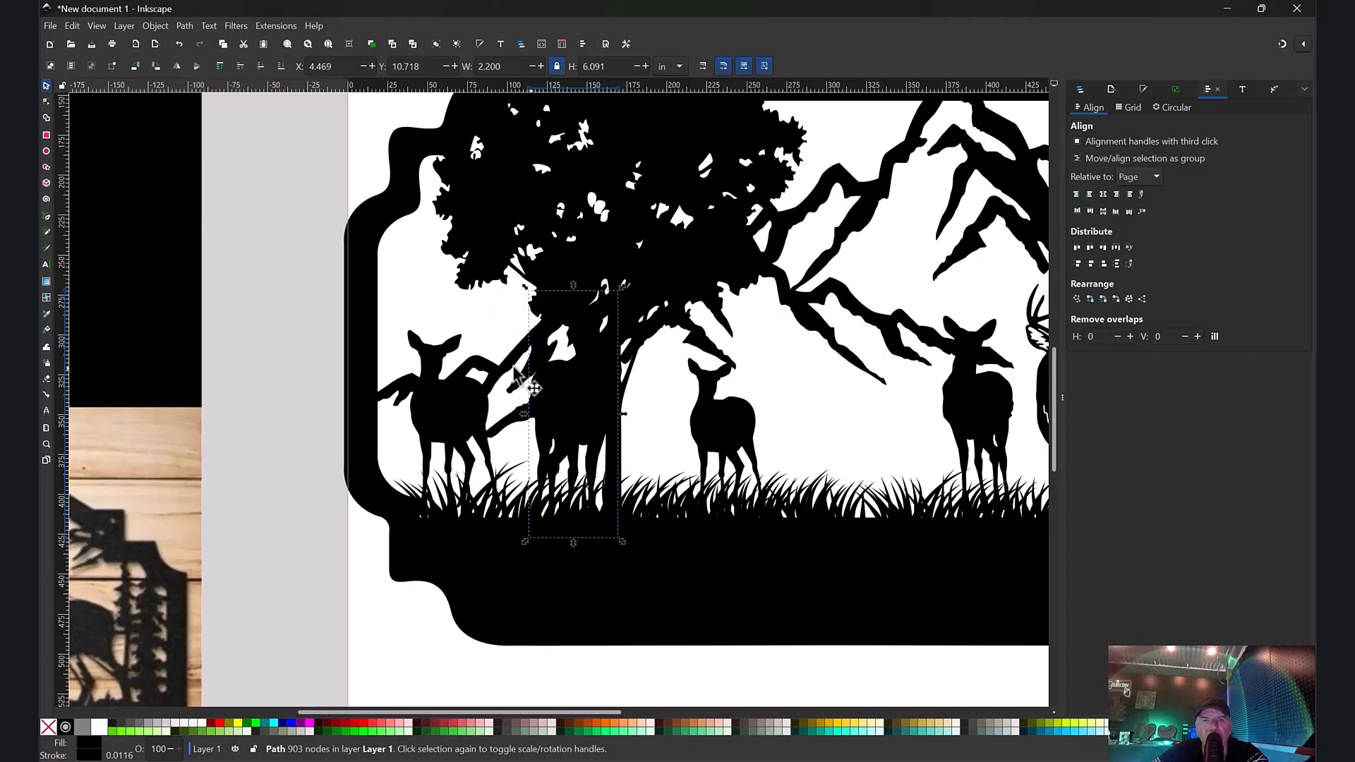
left_click_drag(566, 418, 664, 427)
left_click_drag(718, 293, 691, 364)
mouse_move(678, 422)
left_mouse_down()
mouse_move(628, 422)
mouse_move(748, 424)
mouse_move(671, 421)
left_mouse_up()
mouse_move(458, 396)
left_mouse_down()
mouse_move(579, 421)
mouse_move(460, 401)
left_mouse_up()
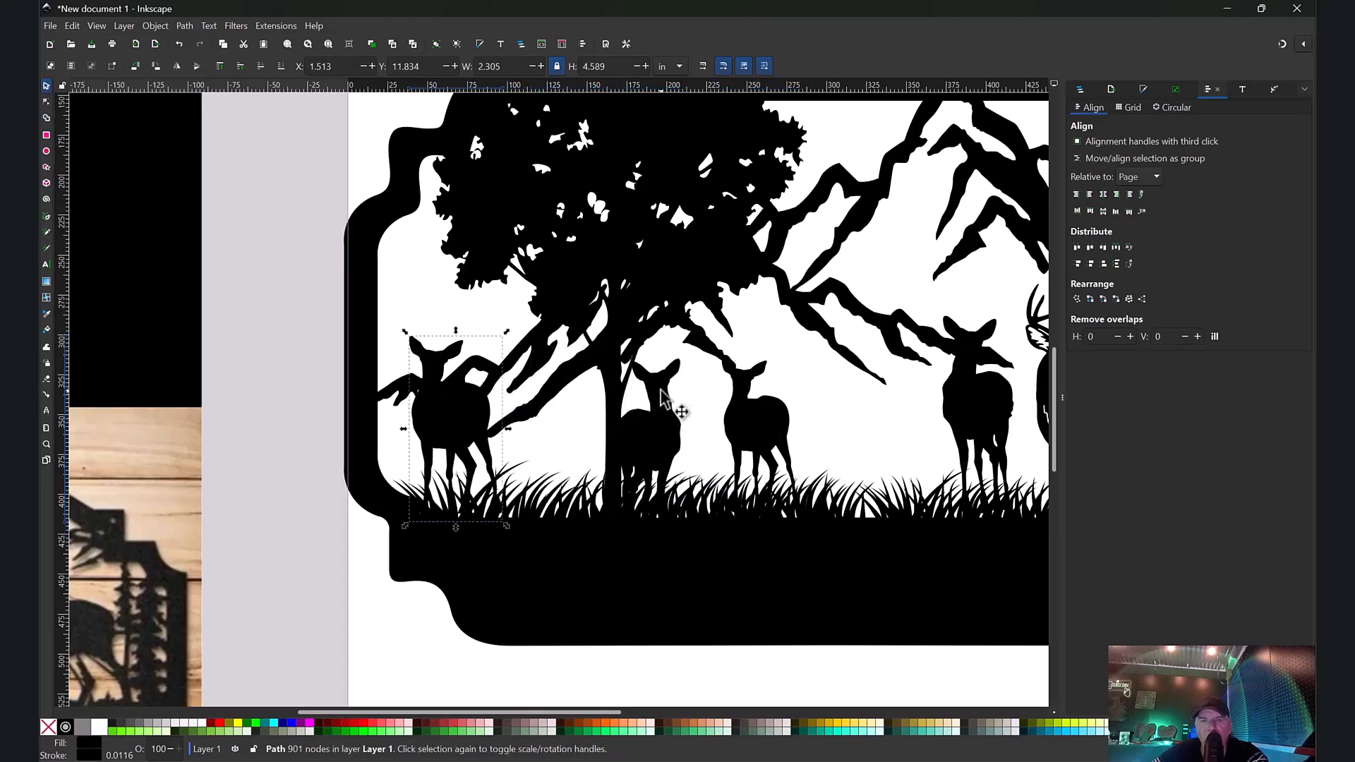
Step: Delete the mountain path nodes that cross the head of the doe beside the buck and the ridge remnant next to it
left_click(706, 346)
scroll(706, 346, "right", 10)
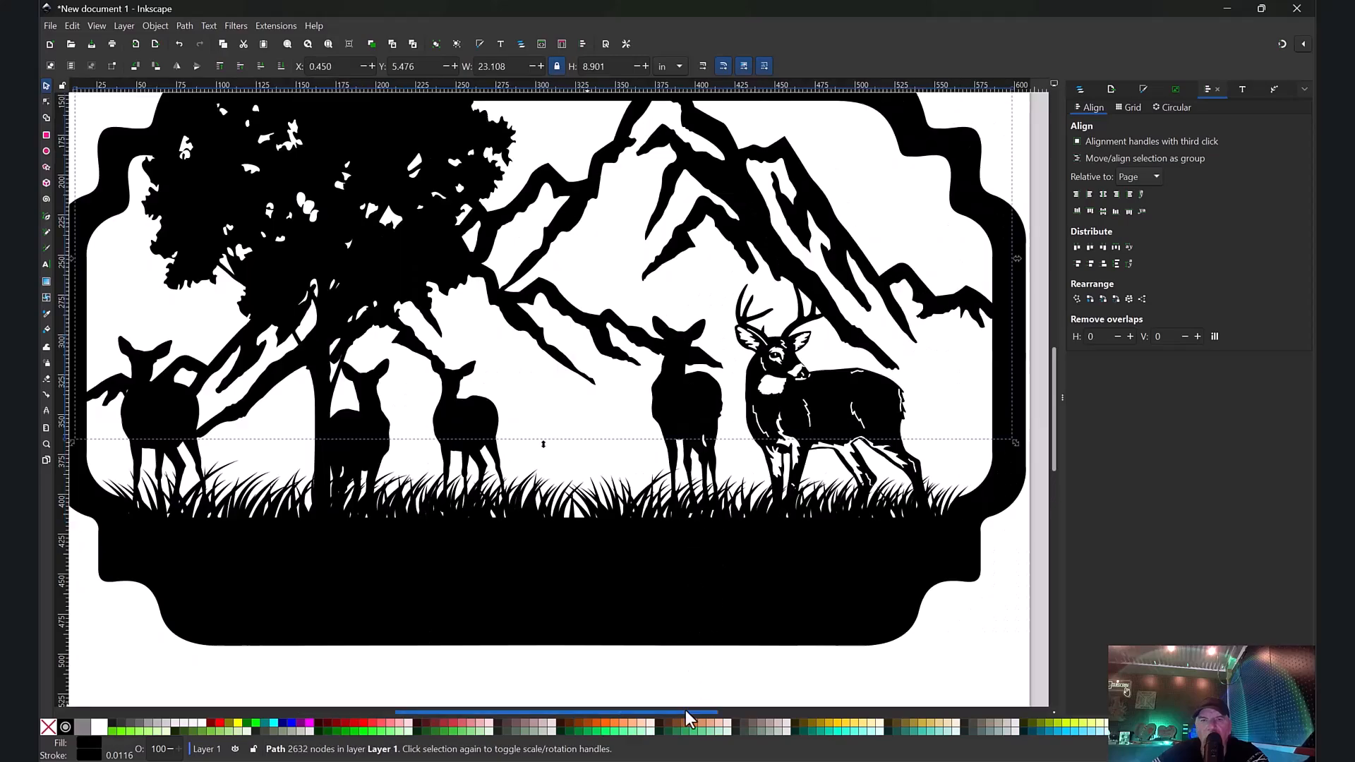
scroll(626, 326, "up", 1)
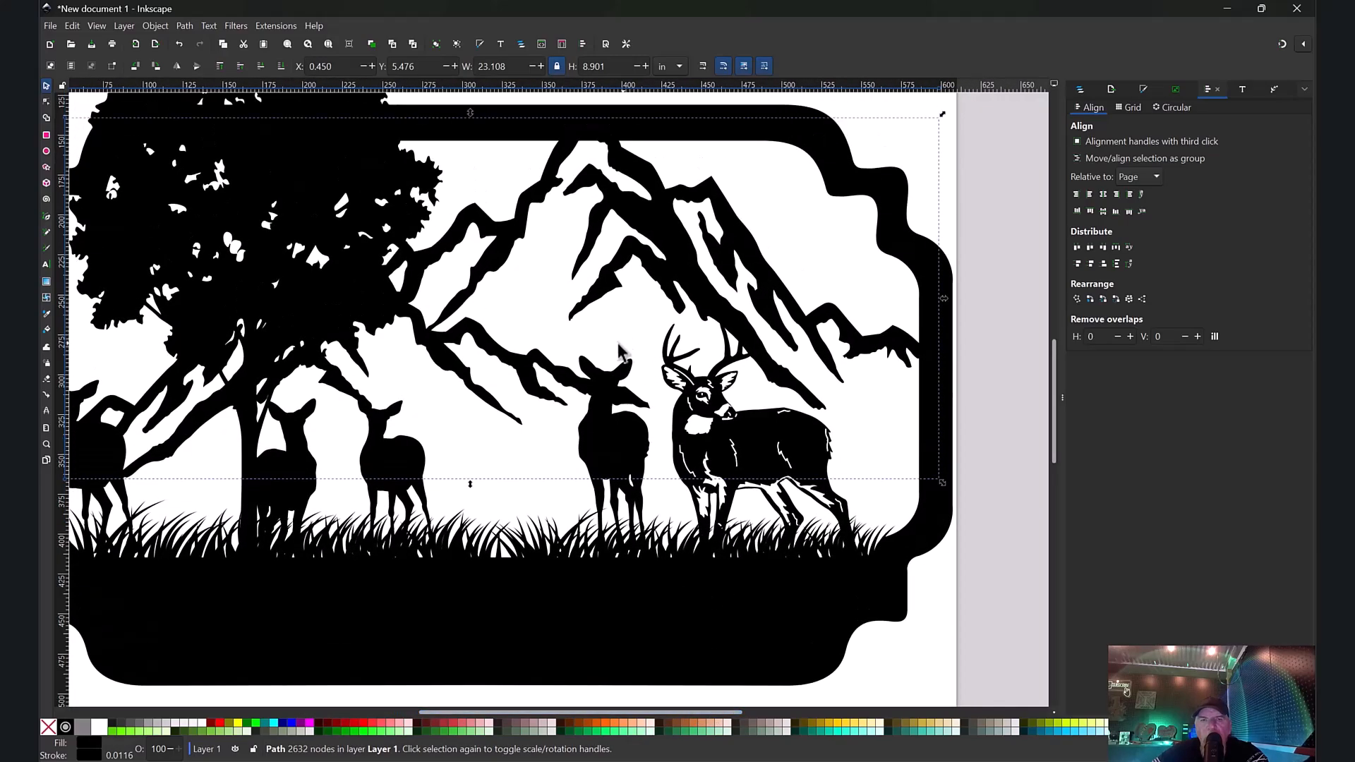
double_click(648, 405)
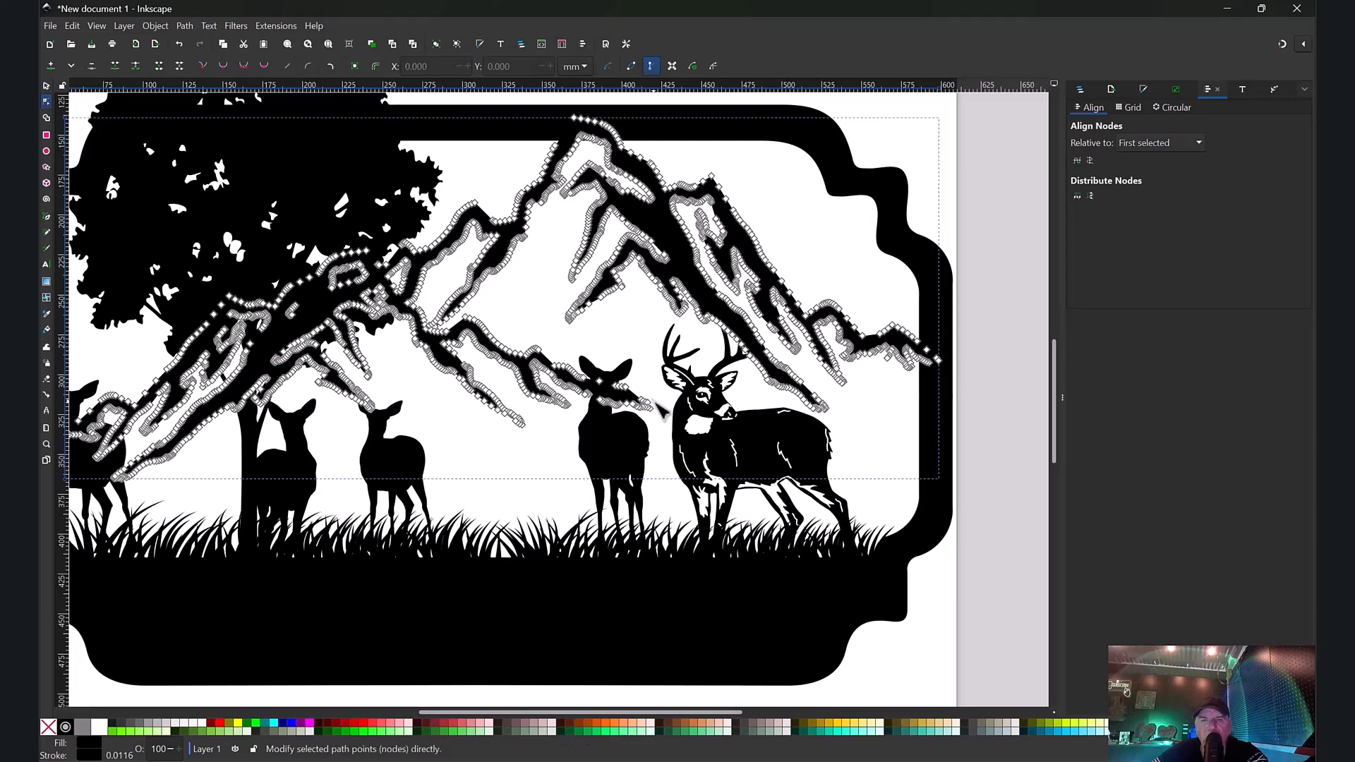
left_click_drag(650, 360, 583, 434)
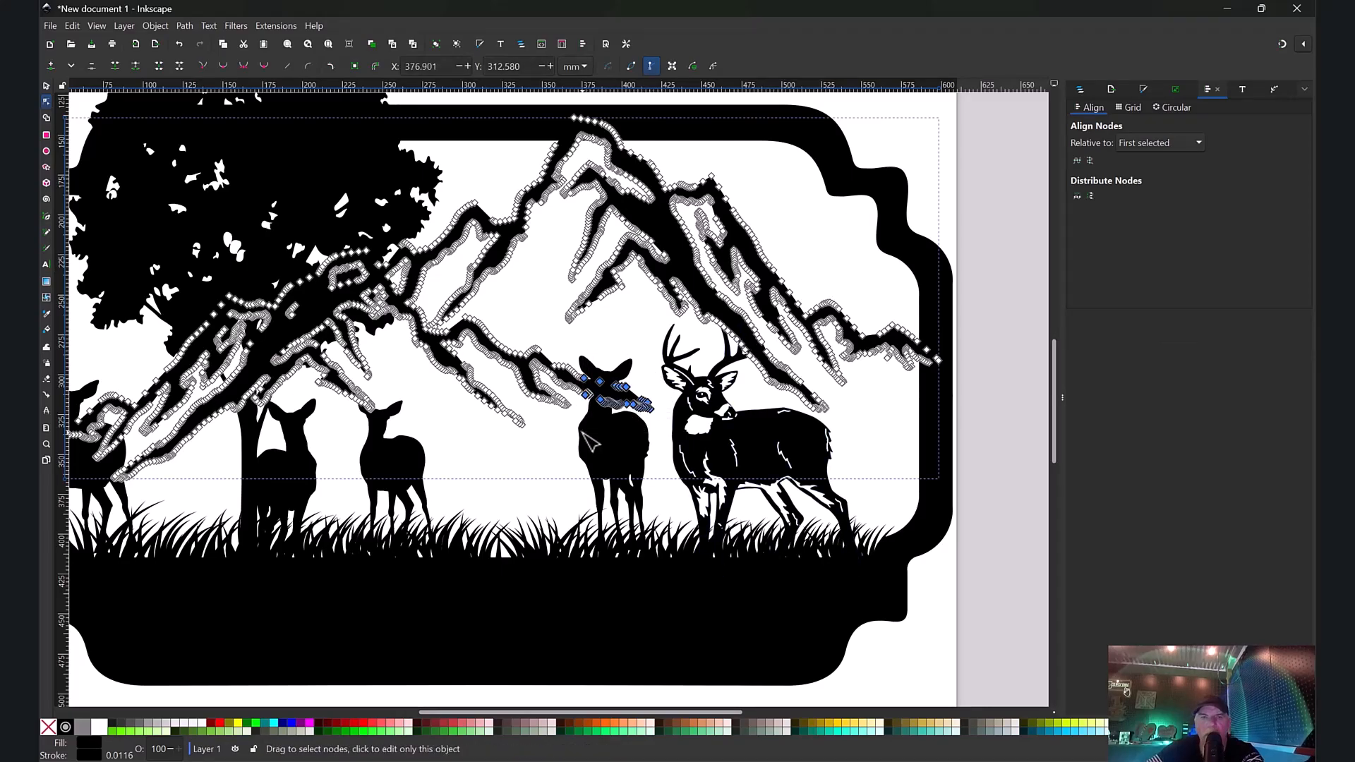
key("Delete")
left_click_drag(601, 331, 557, 393)
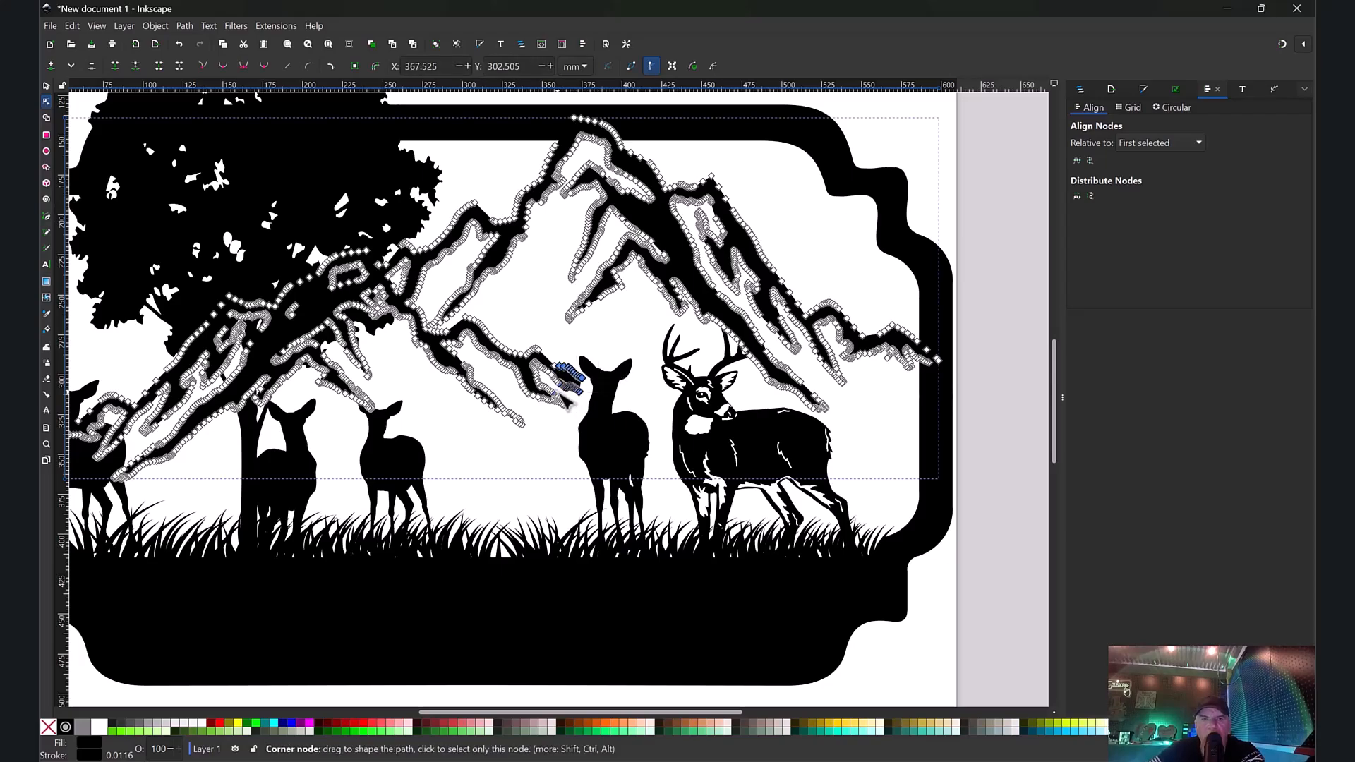
key("Delete")
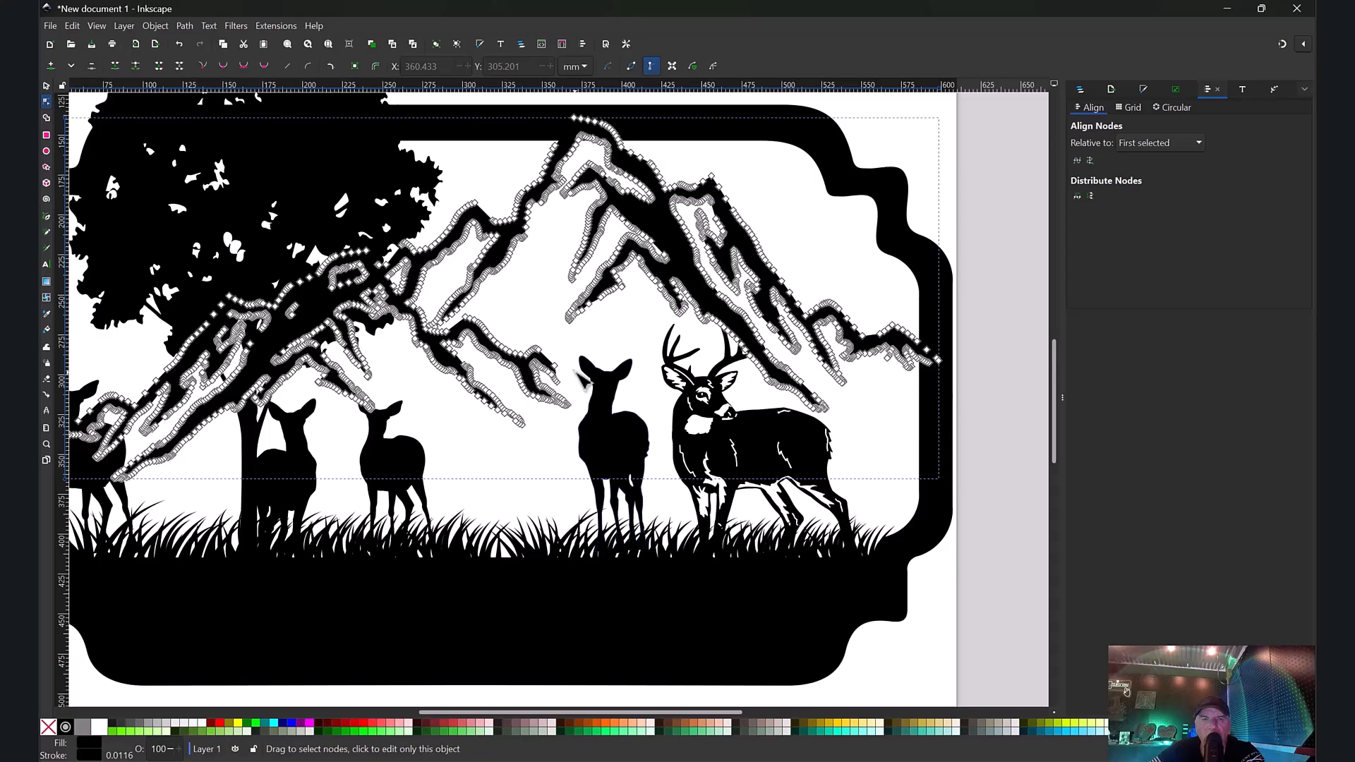
left_click(565, 342)
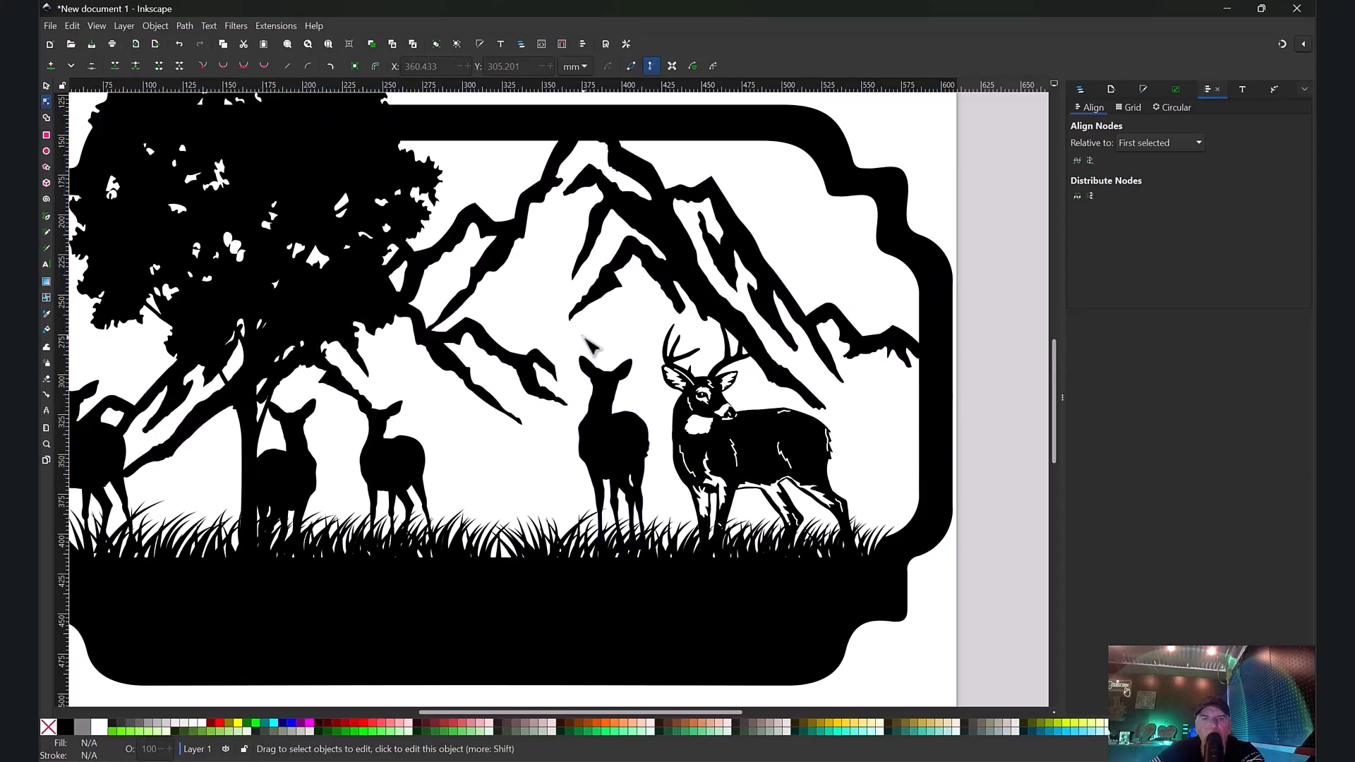
Step: Extend the lower ridge near that doe by moving its end nodes outward until the tip overlaps the base of the doe's neck
left_click(572, 419)
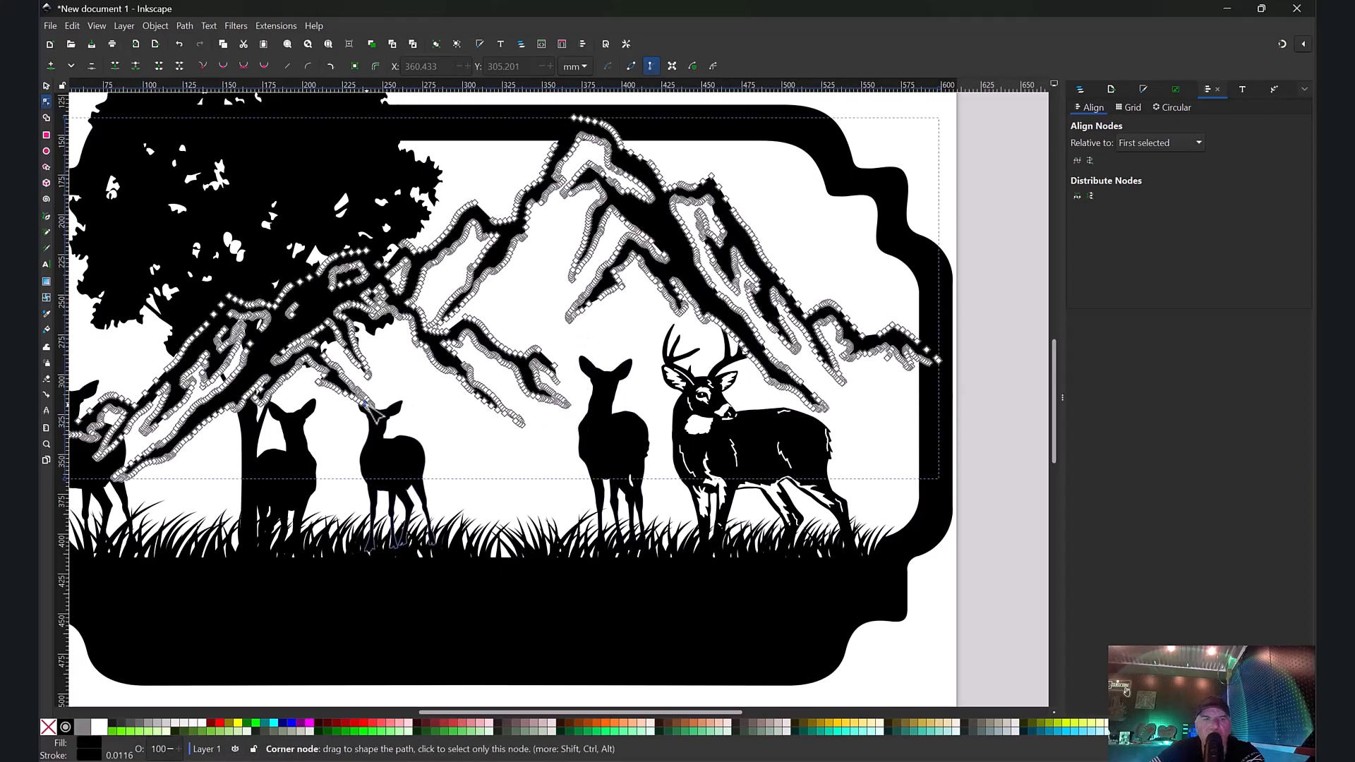
left_click(45, 442)
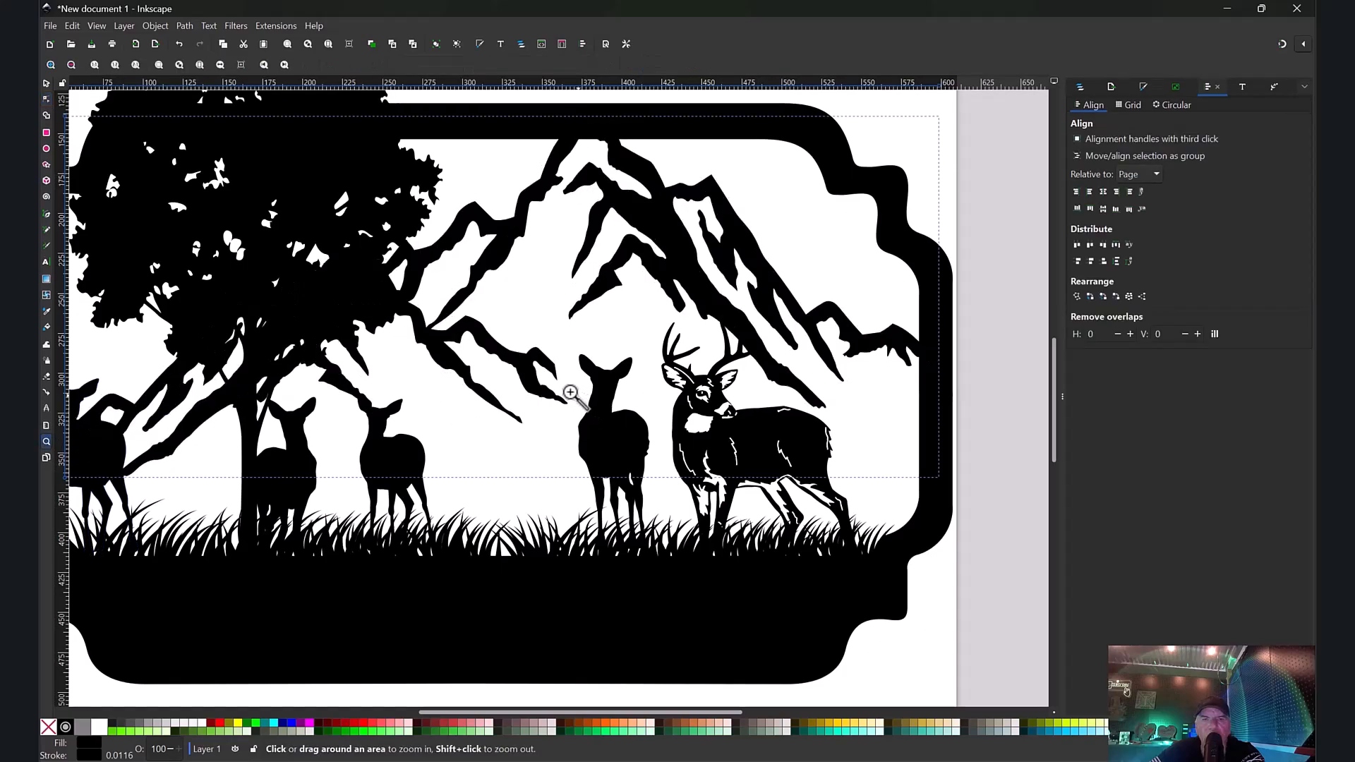
left_click_drag(581, 392, 538, 419)
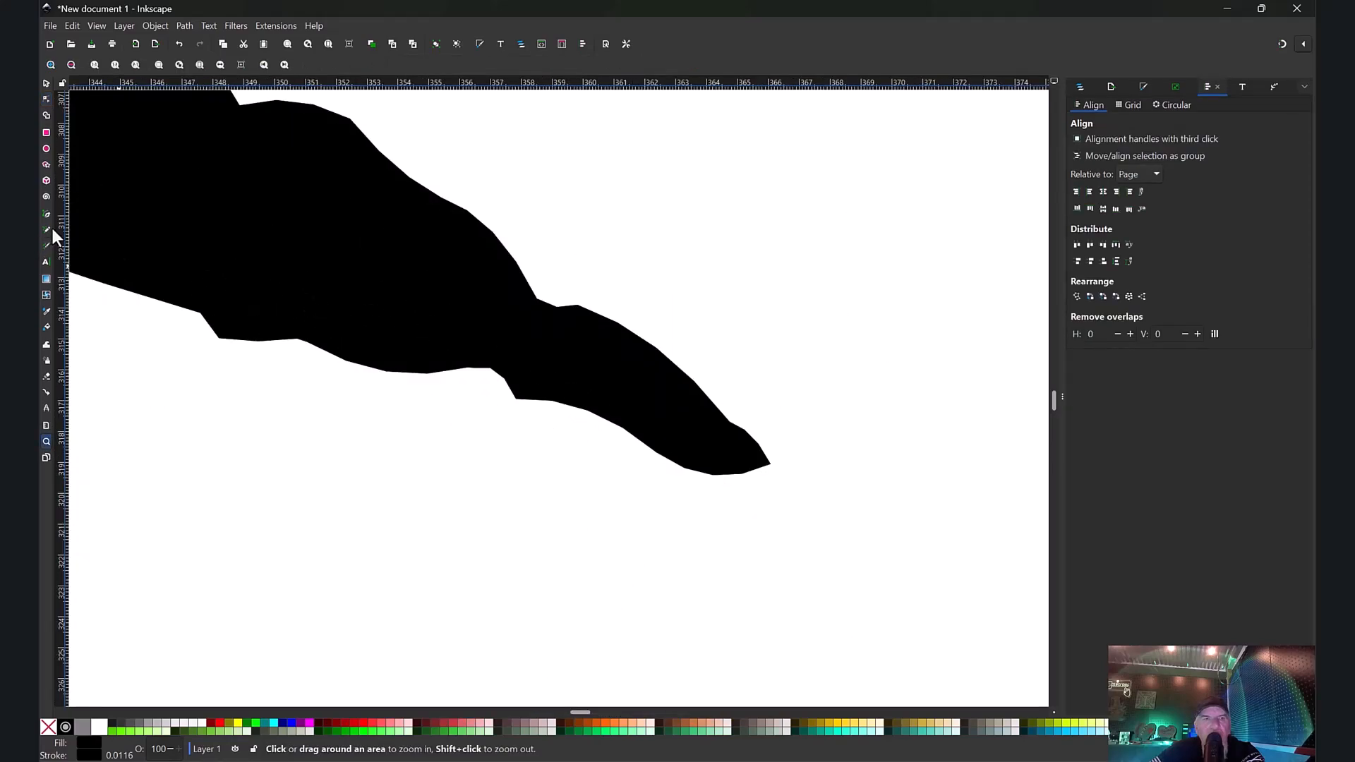
left_click(45, 100)
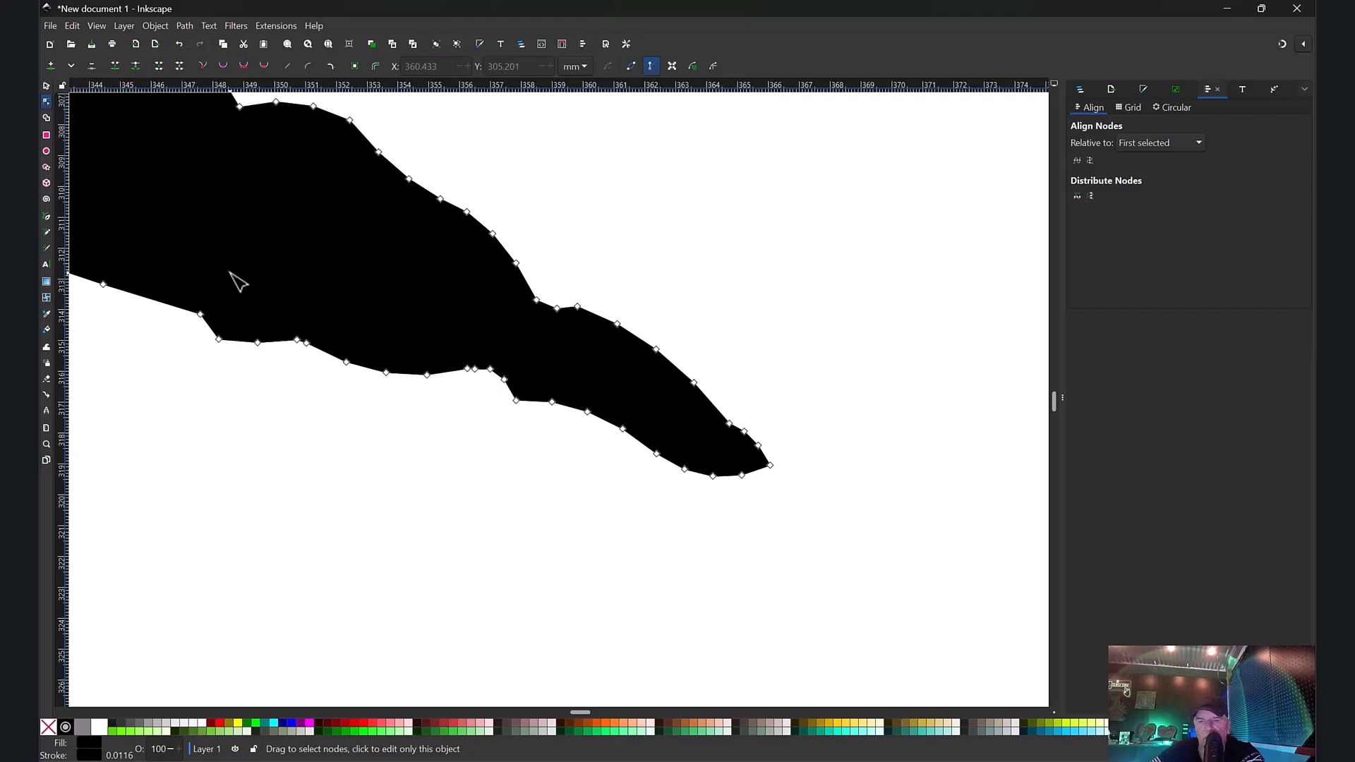
key("minus")
key("minus")
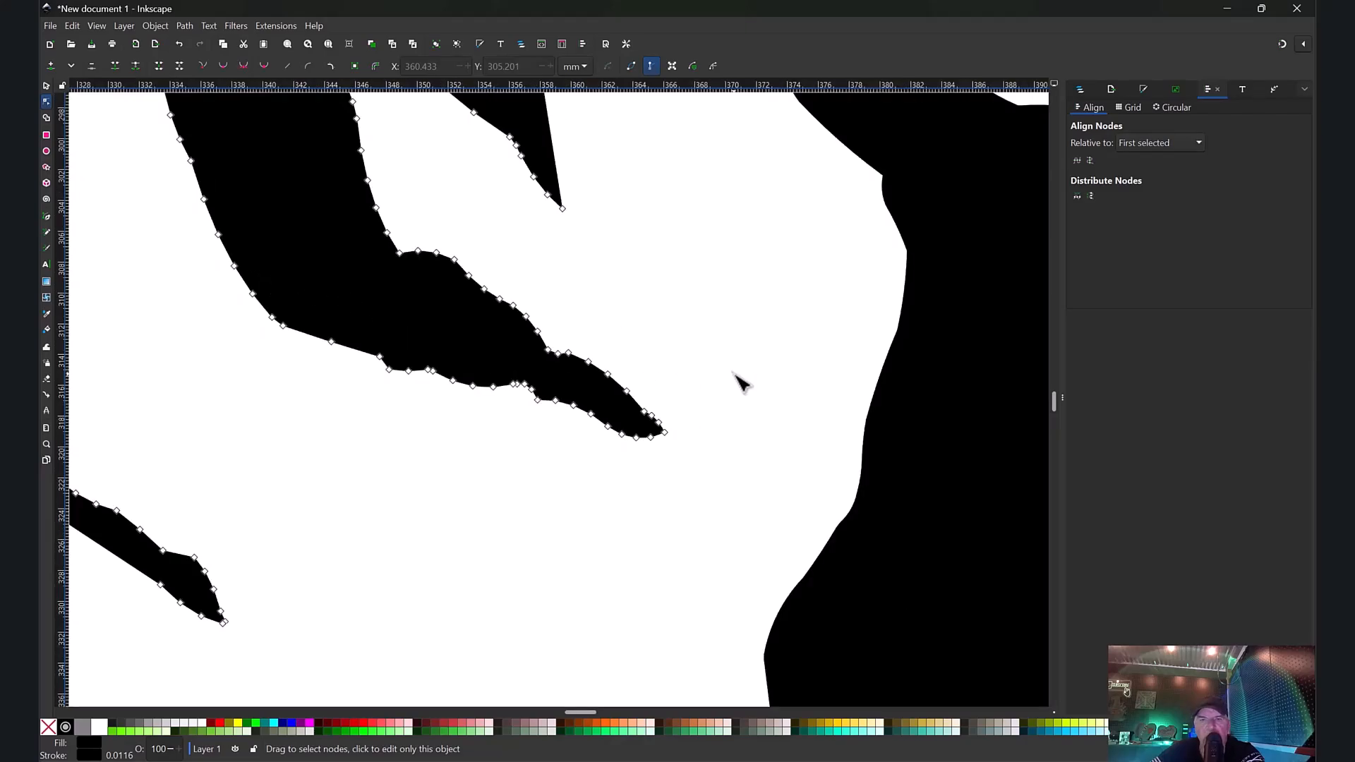
key("minus")
left_click_drag(724, 298, 510, 483)
left_click_drag(643, 429, 800, 496)
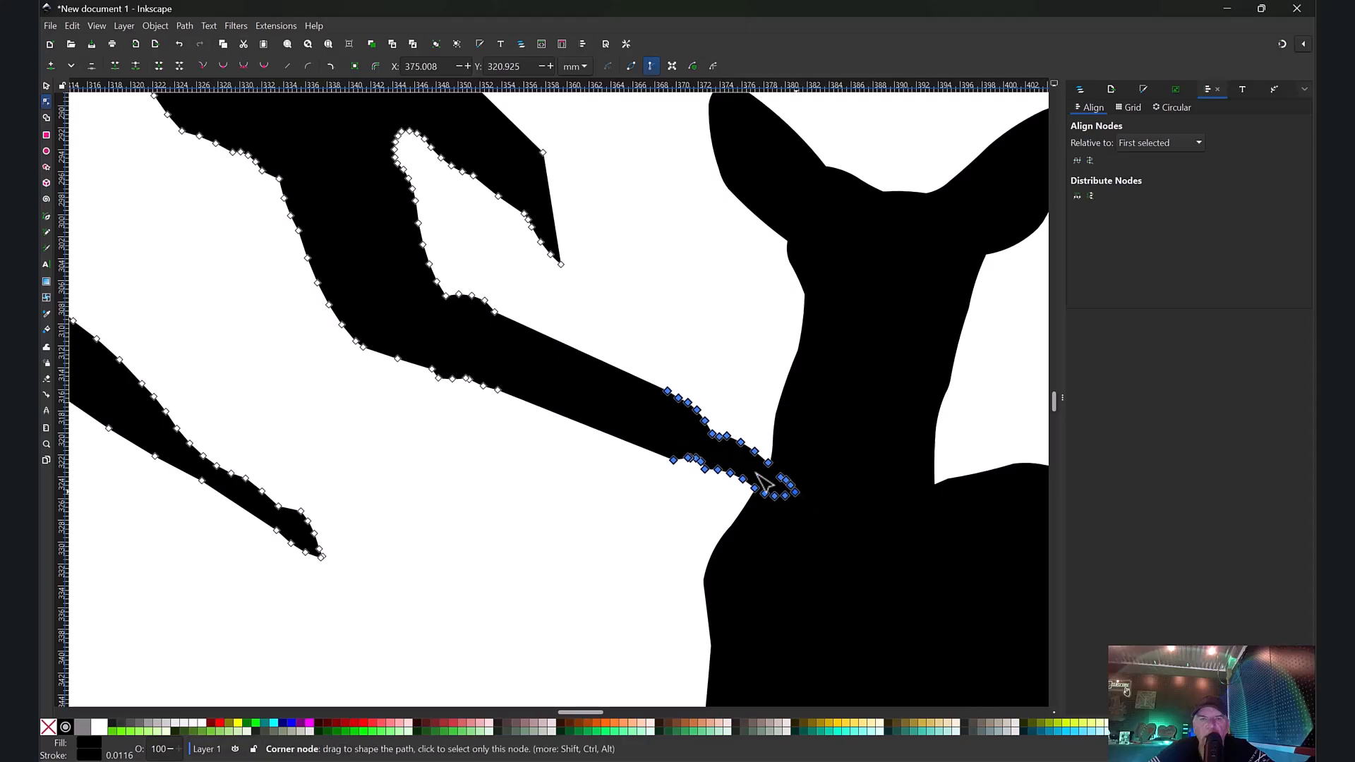
left_click(508, 270)
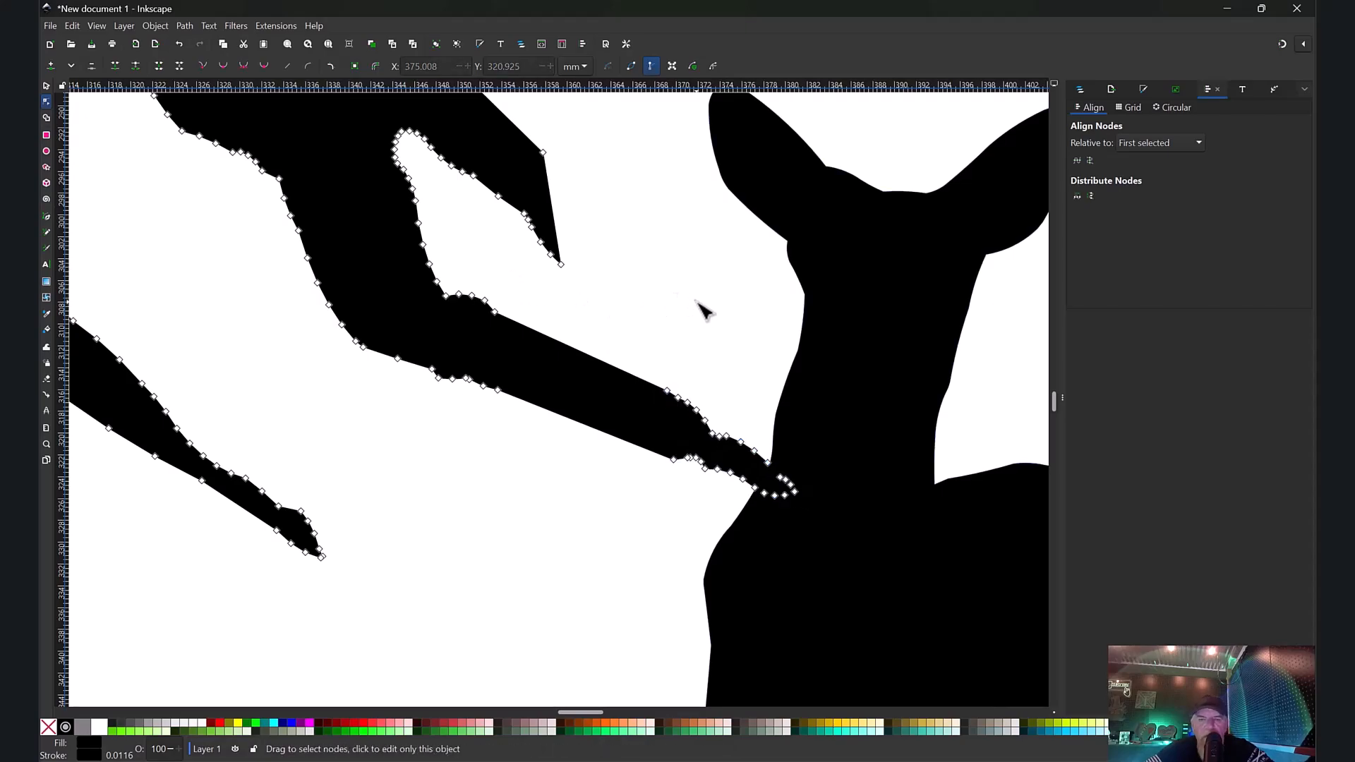
Step: Simplify the mountain path to reduce its number of nodes
scroll(705, 314, "down", 3)
left_click(542, 478)
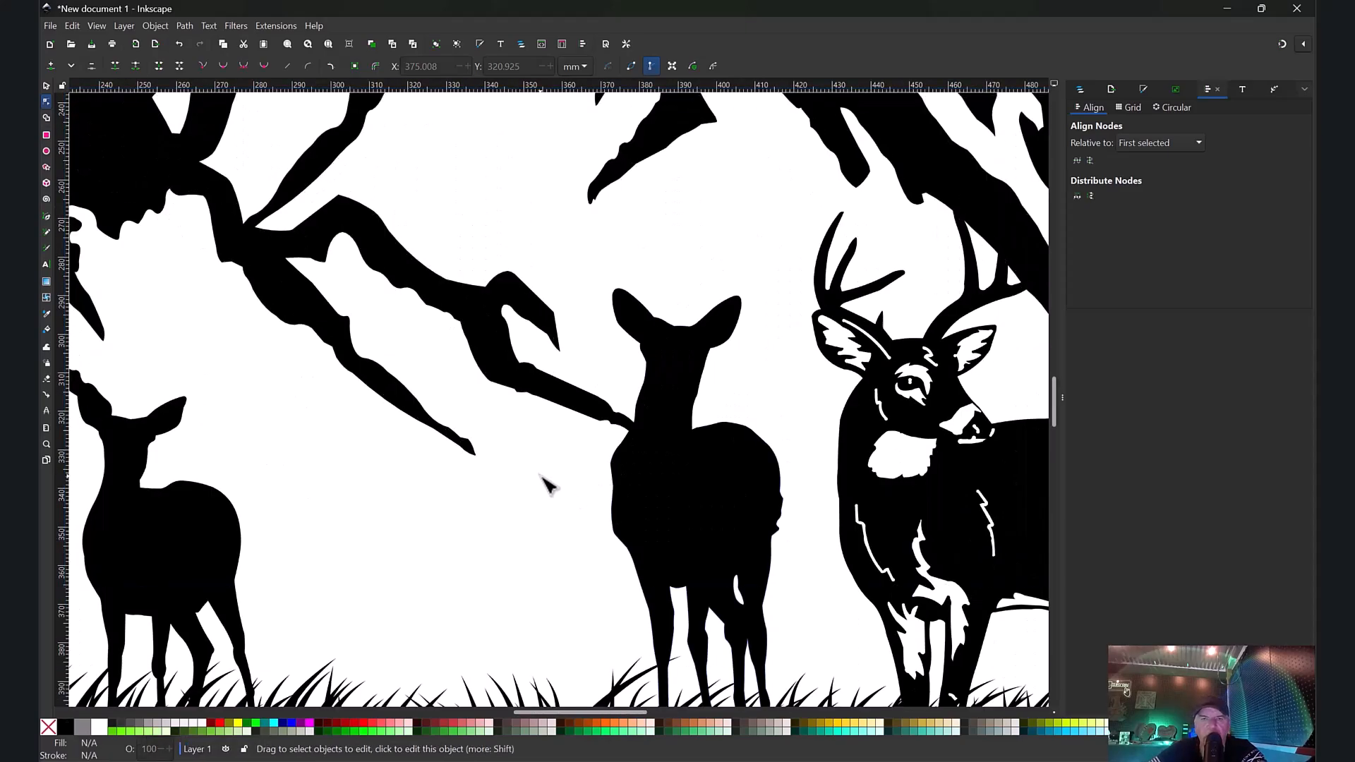
scroll(541, 473, "down", 2)
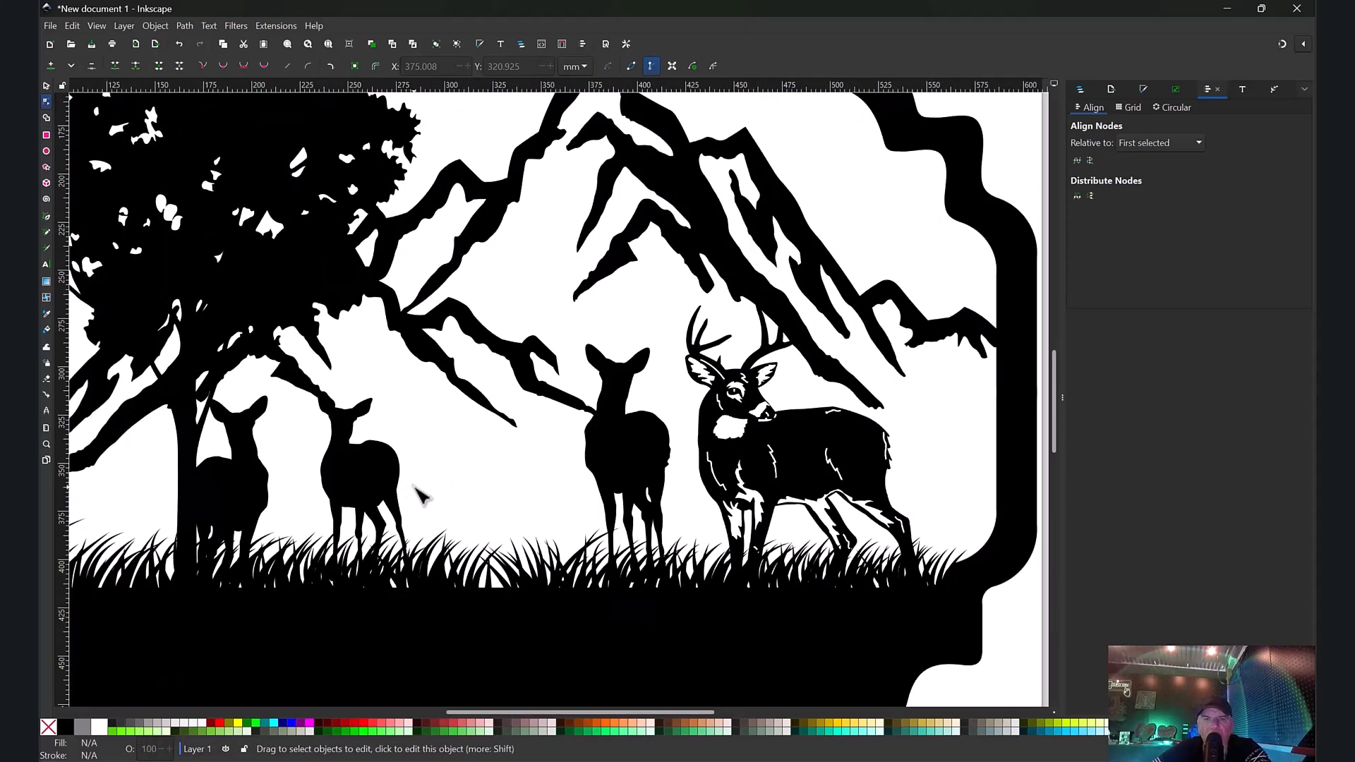
scroll(423, 487, "down", 1)
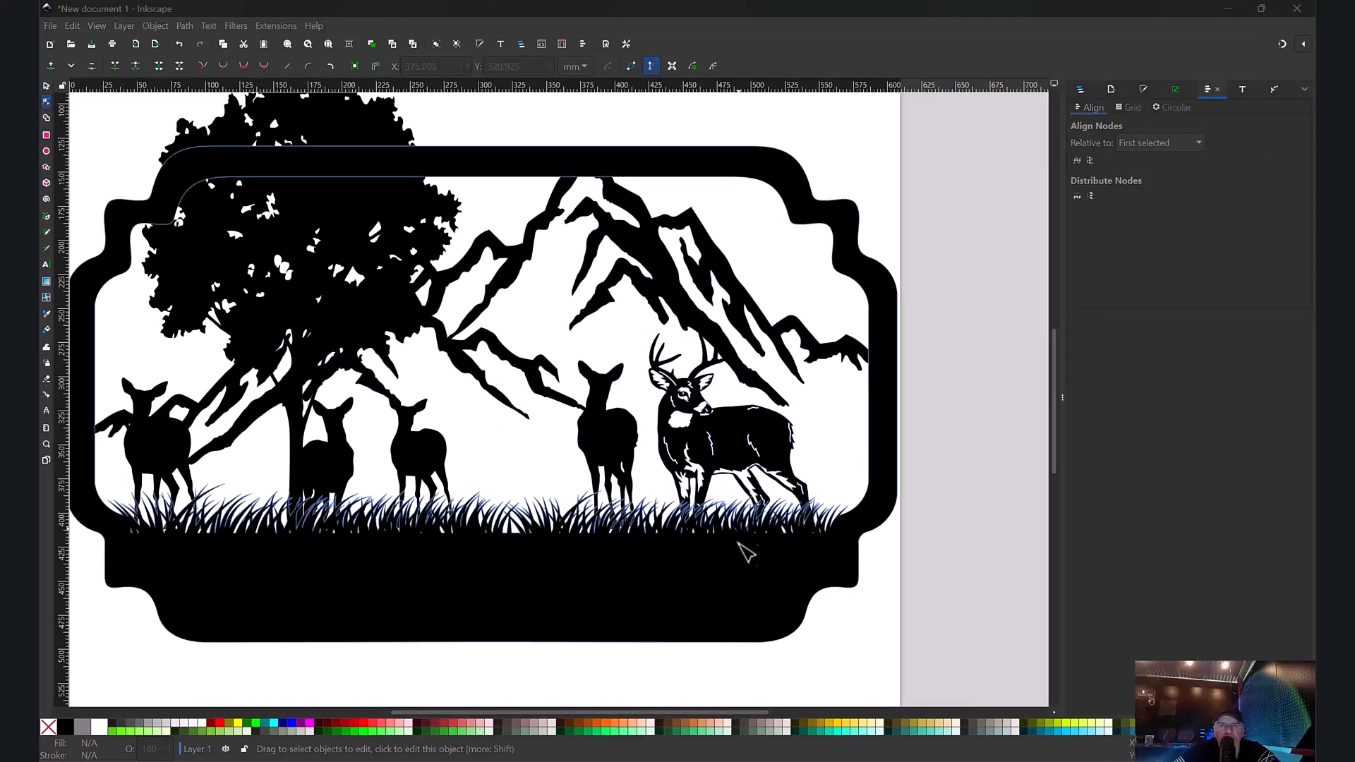
scroll(748, 714, "left", 3)
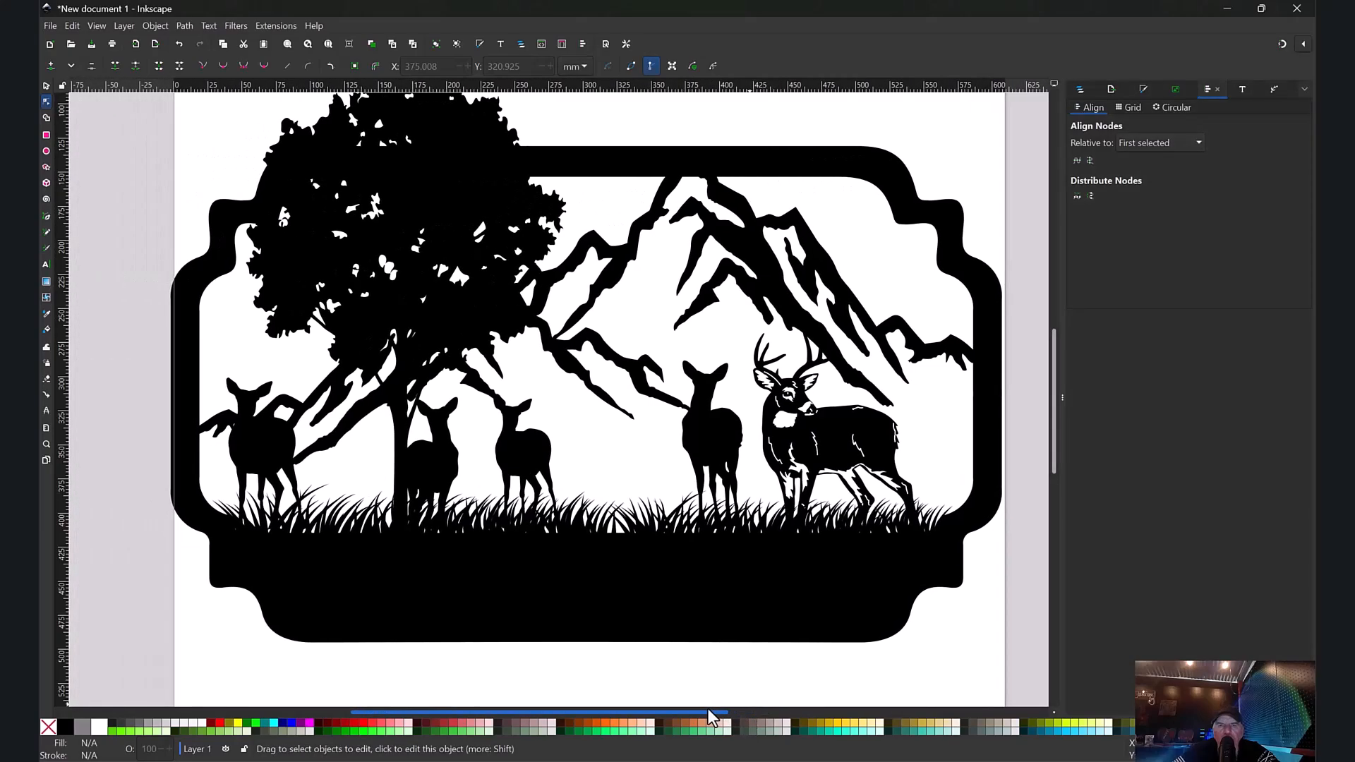
scroll(822, 605, "up", 1)
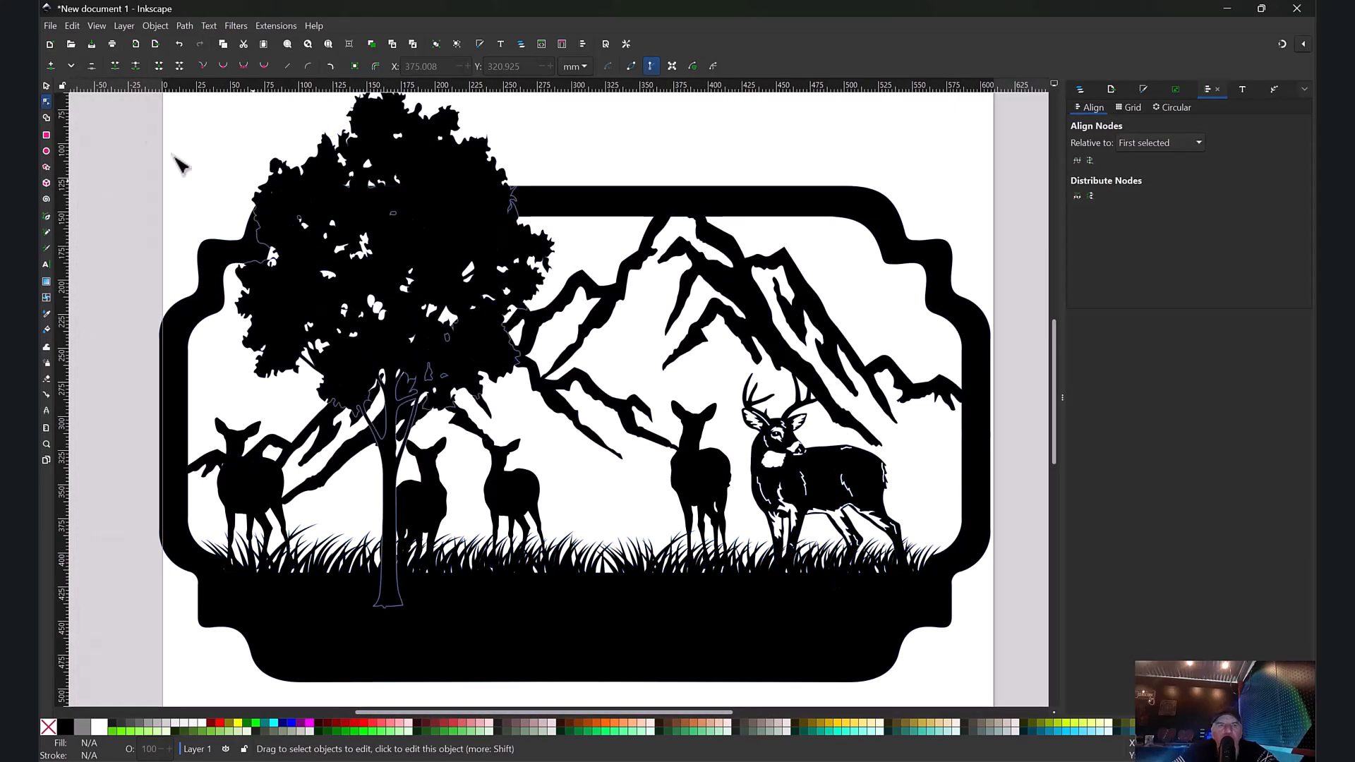
left_click(45, 86)
left_click(731, 279)
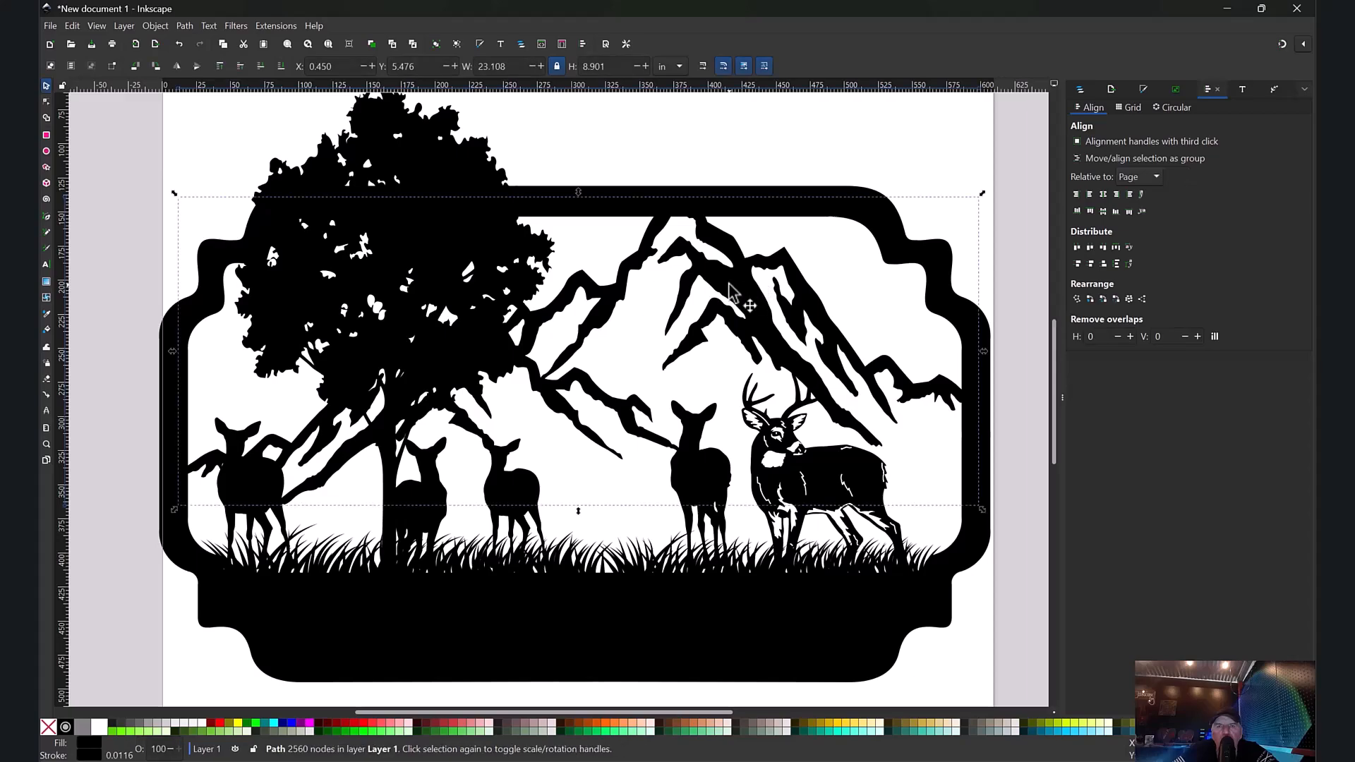
double_click(751, 290)
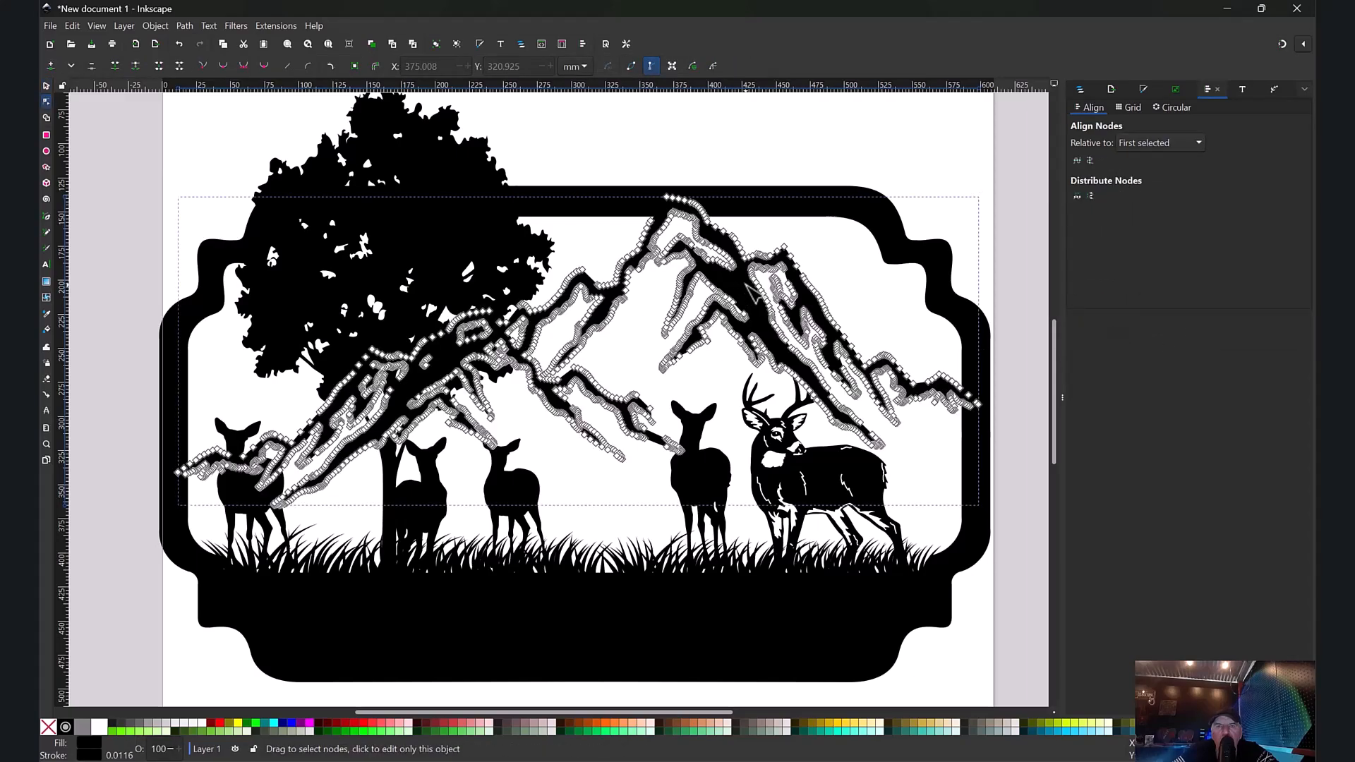
left_click(188, 25)
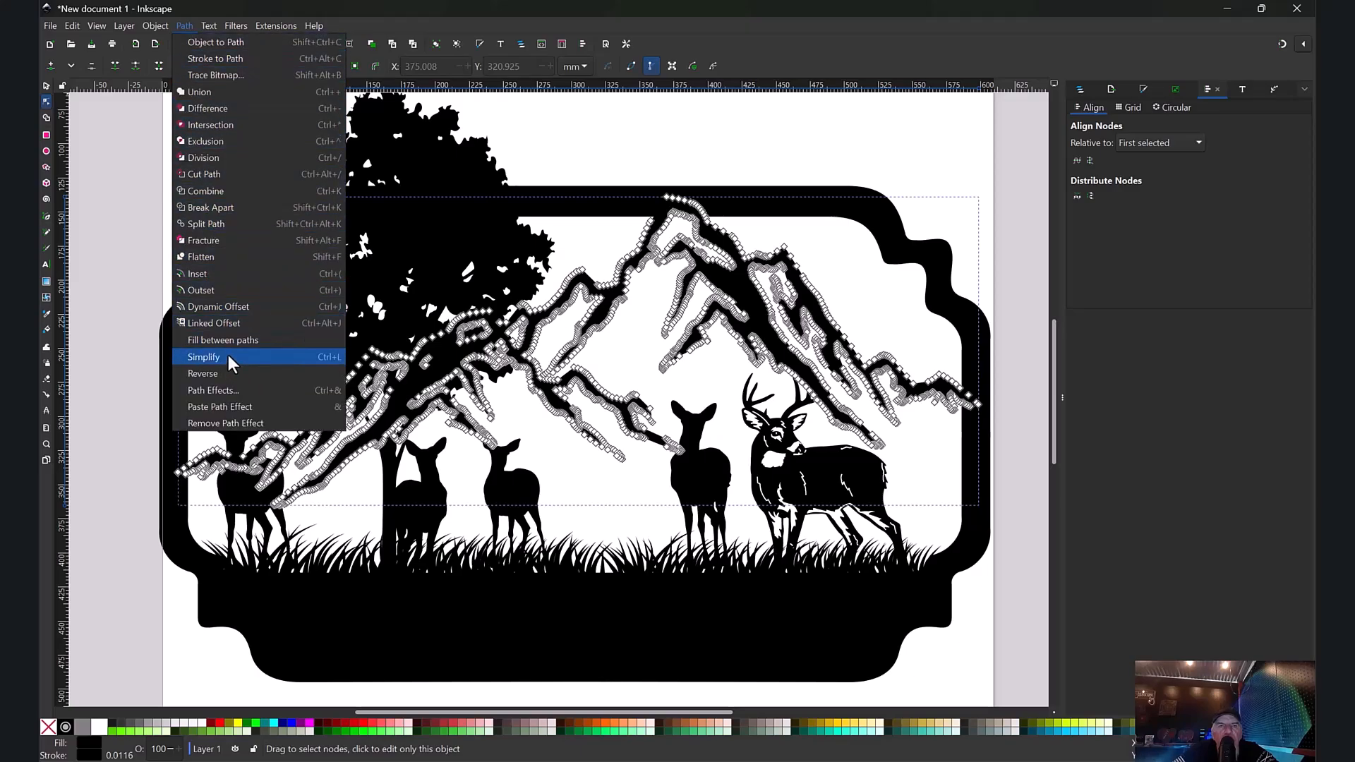
left_click(319, 354)
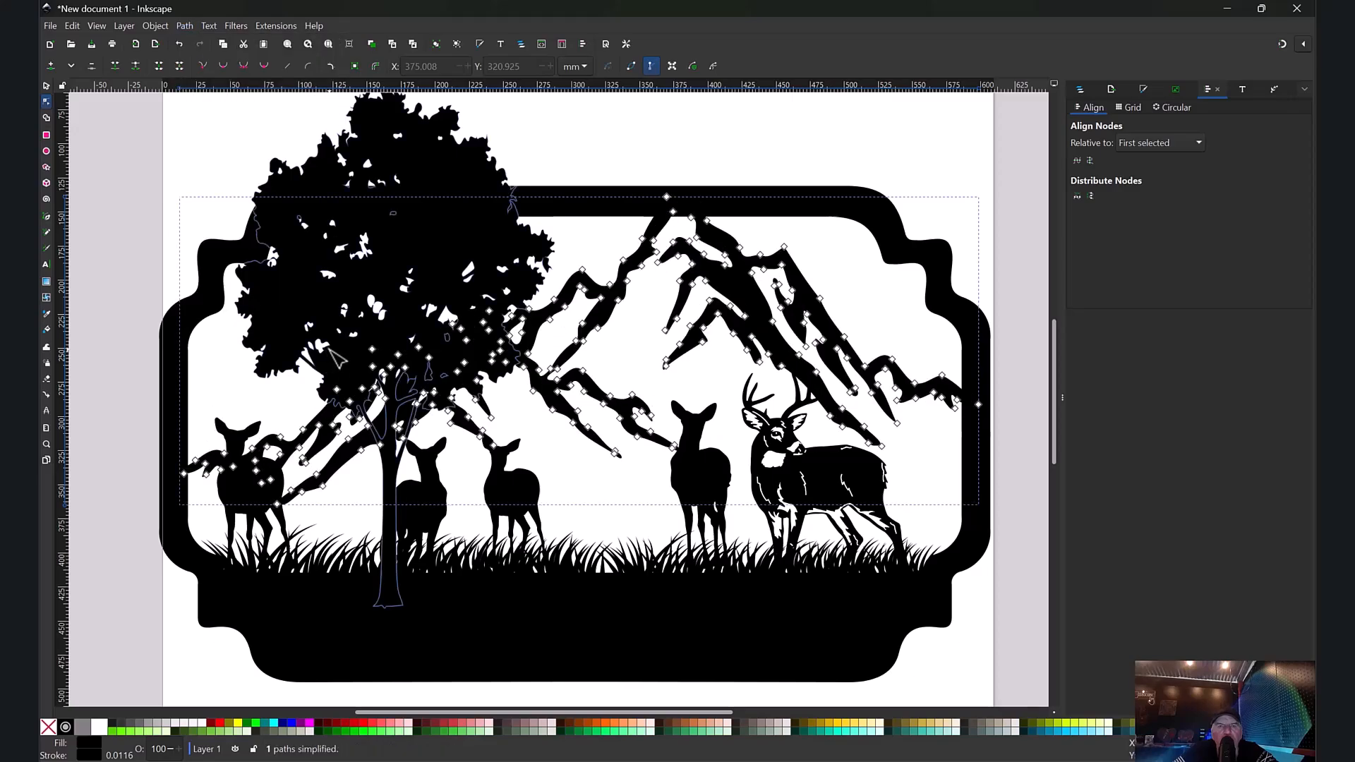
left_click(643, 342)
left_click(436, 510)
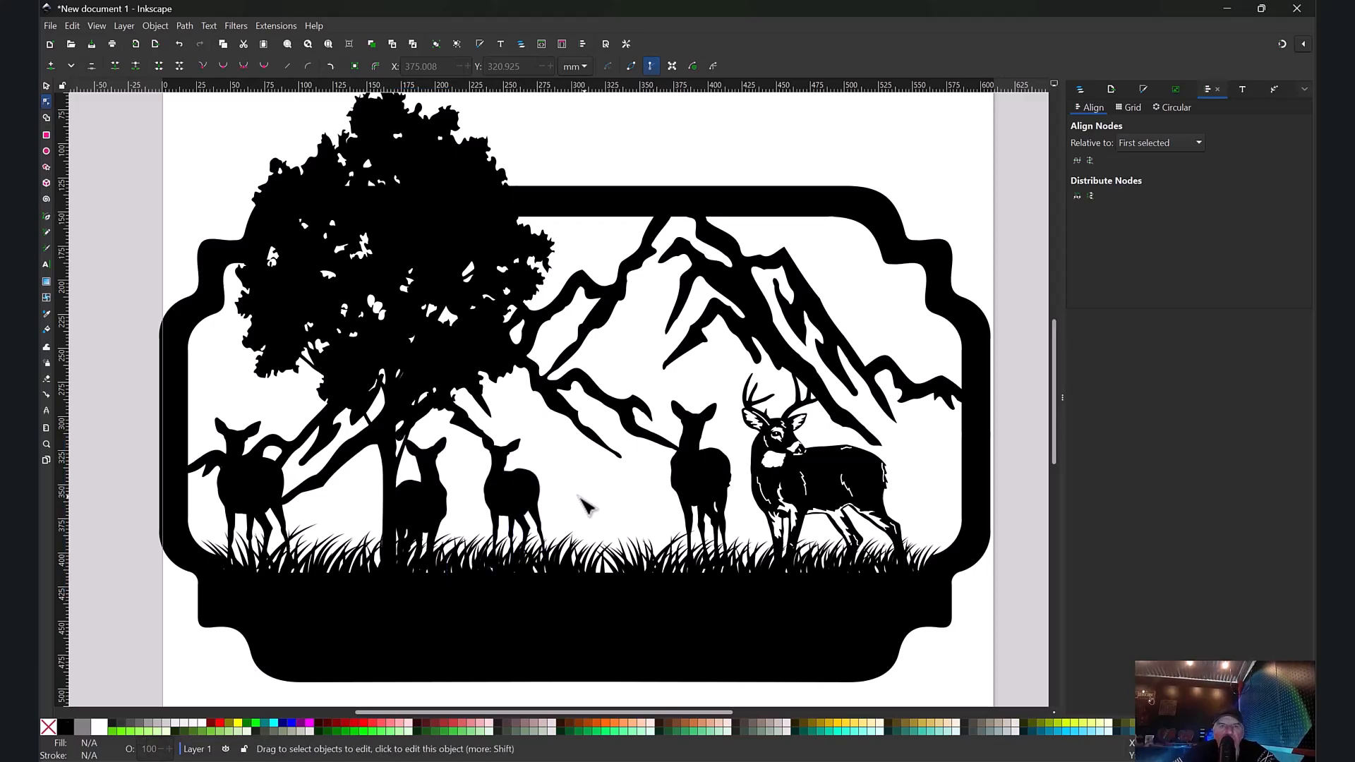
Step: Simplify the leftmost doe's path and check the node density of the small doe, buck, grass frame and tree
left_click(525, 495)
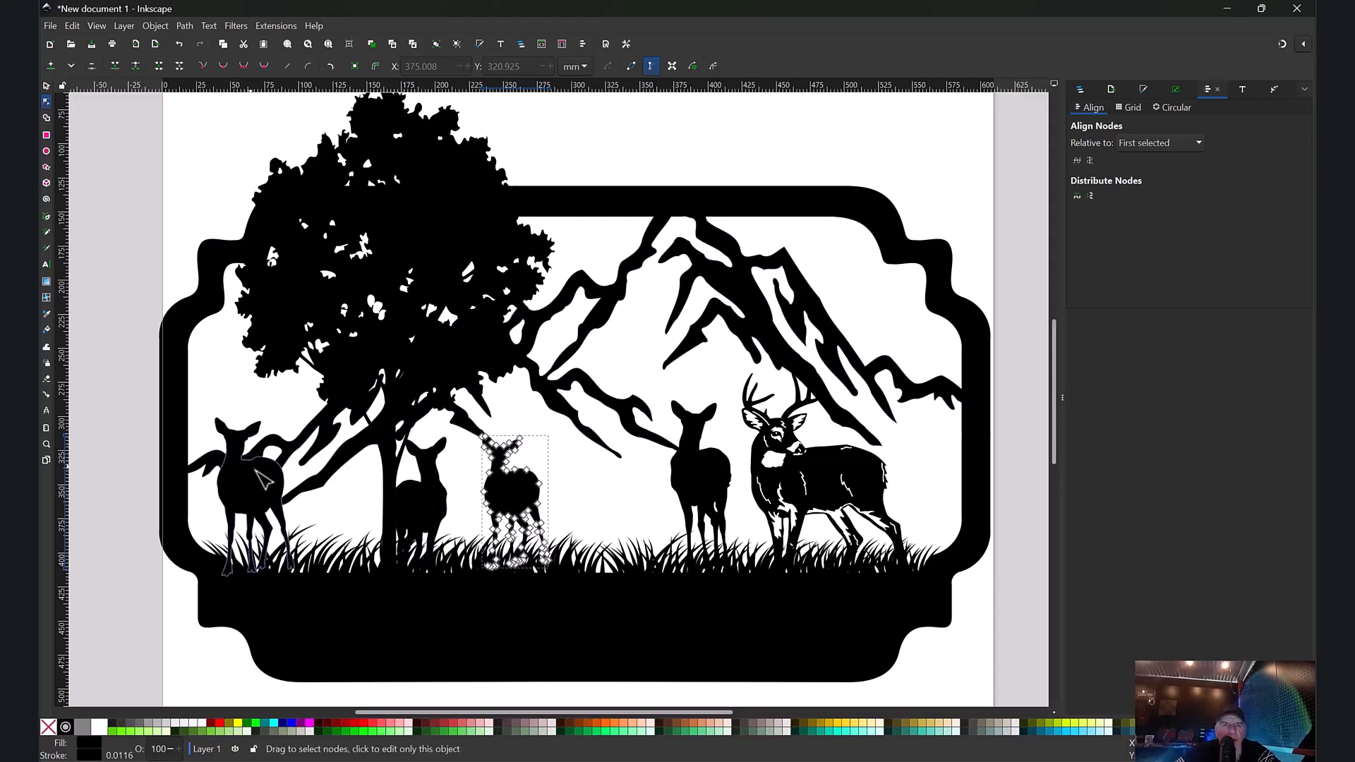
left_click(249, 496)
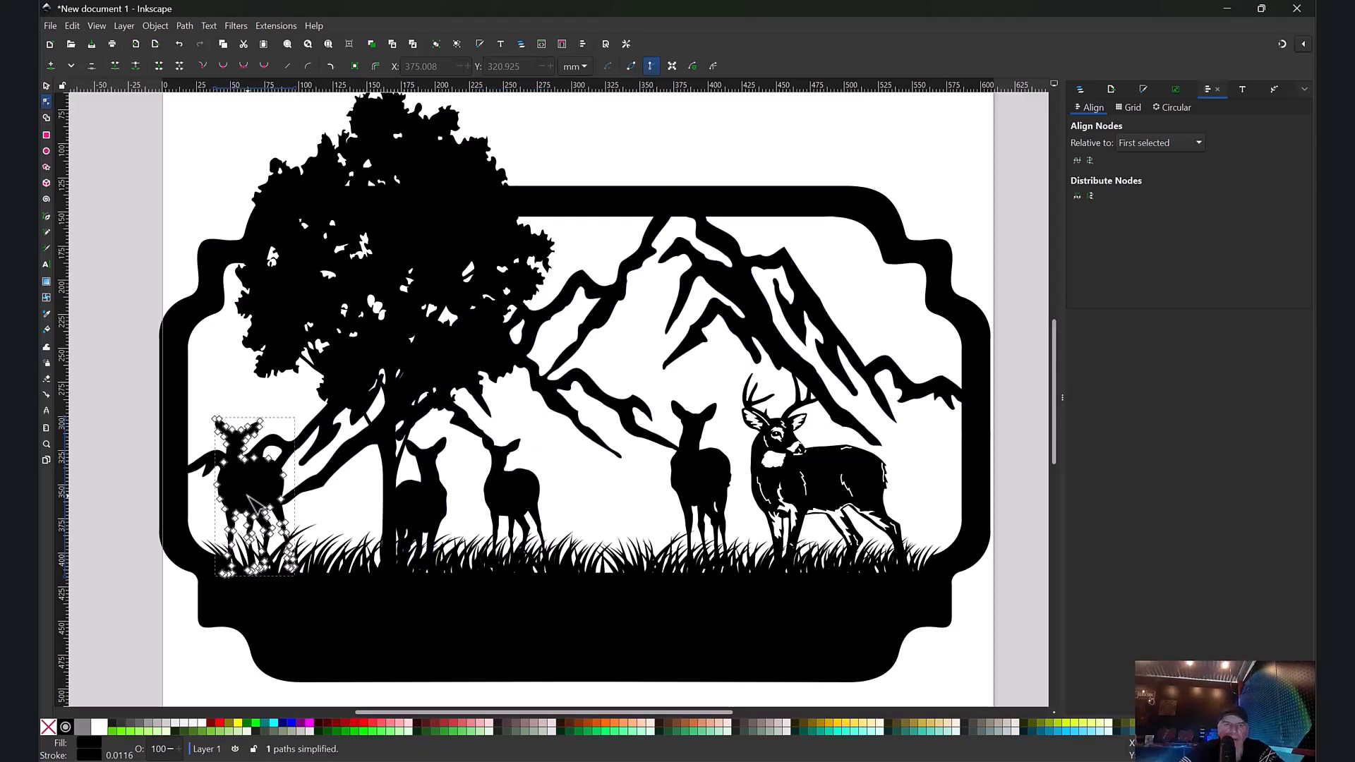
left_click(838, 483)
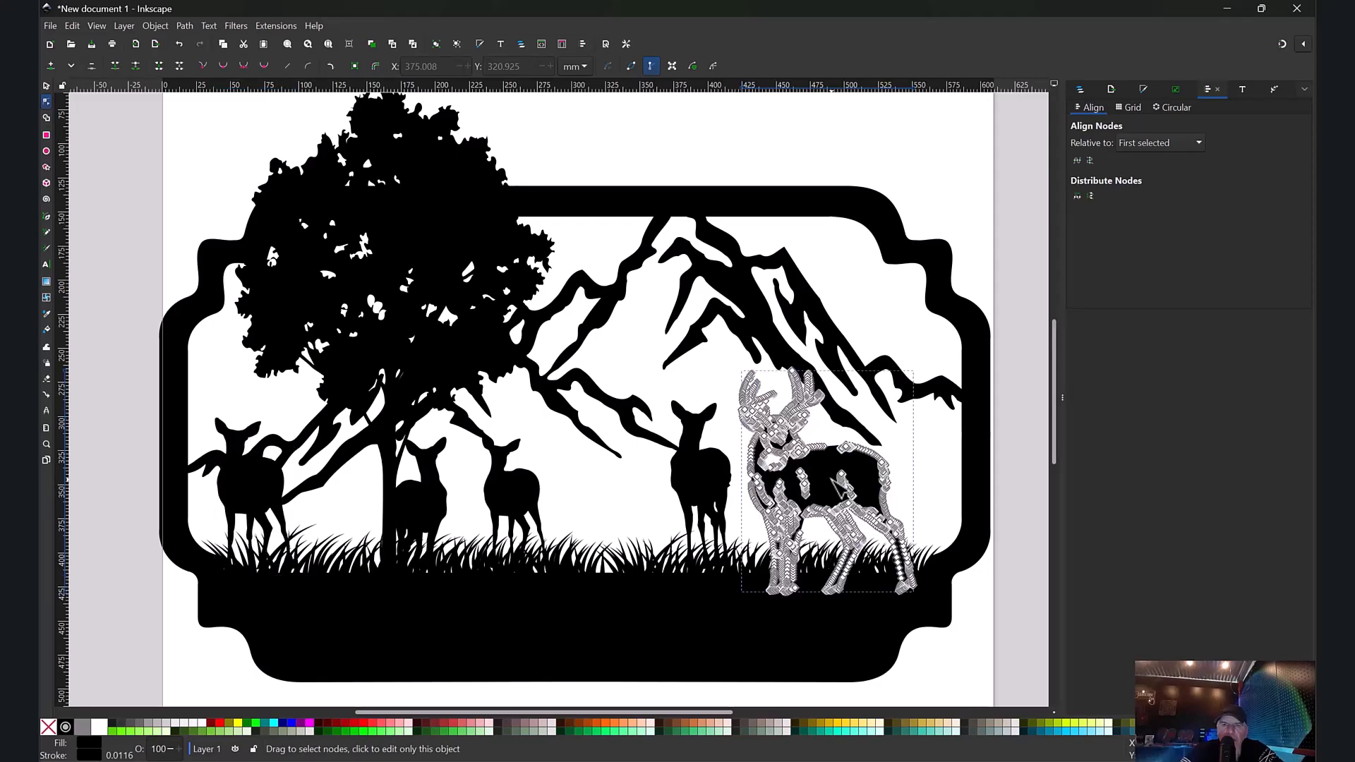
left_click(960, 460)
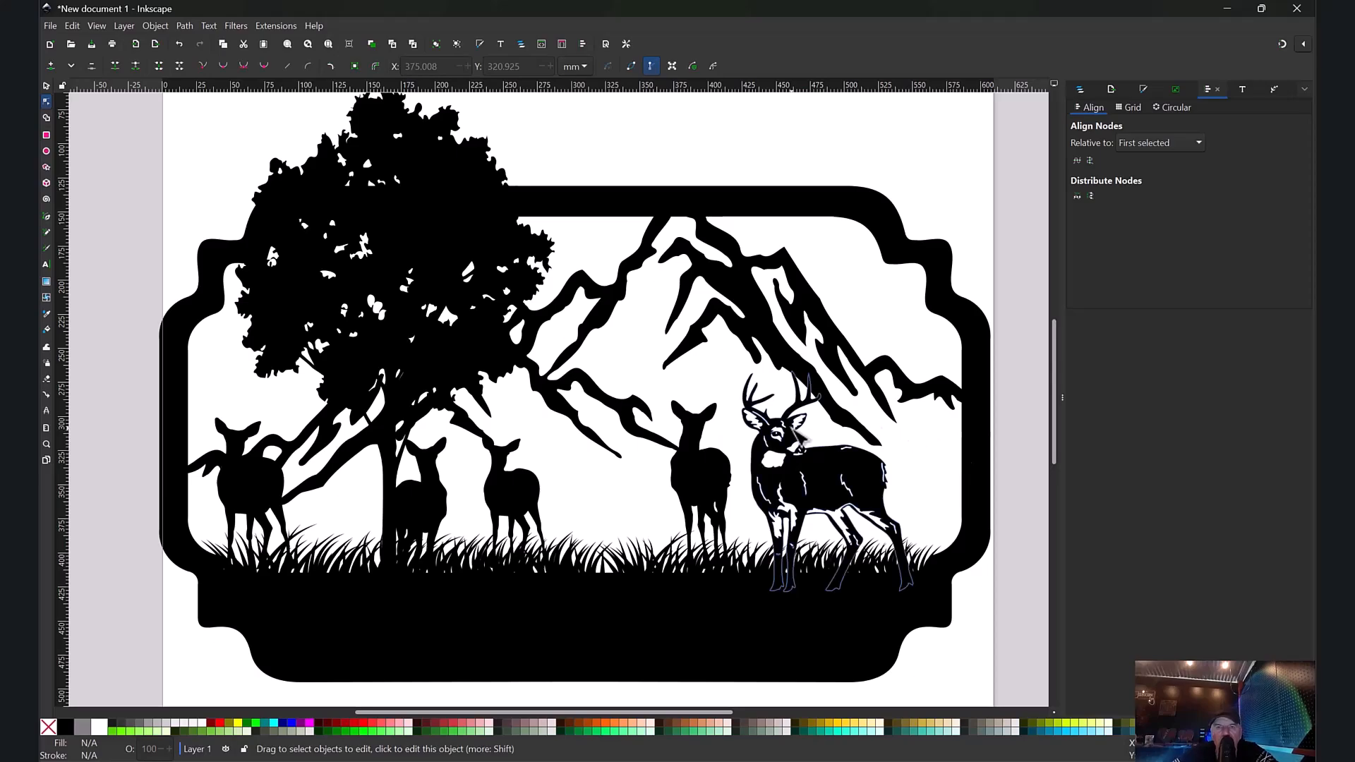
left_click(586, 568)
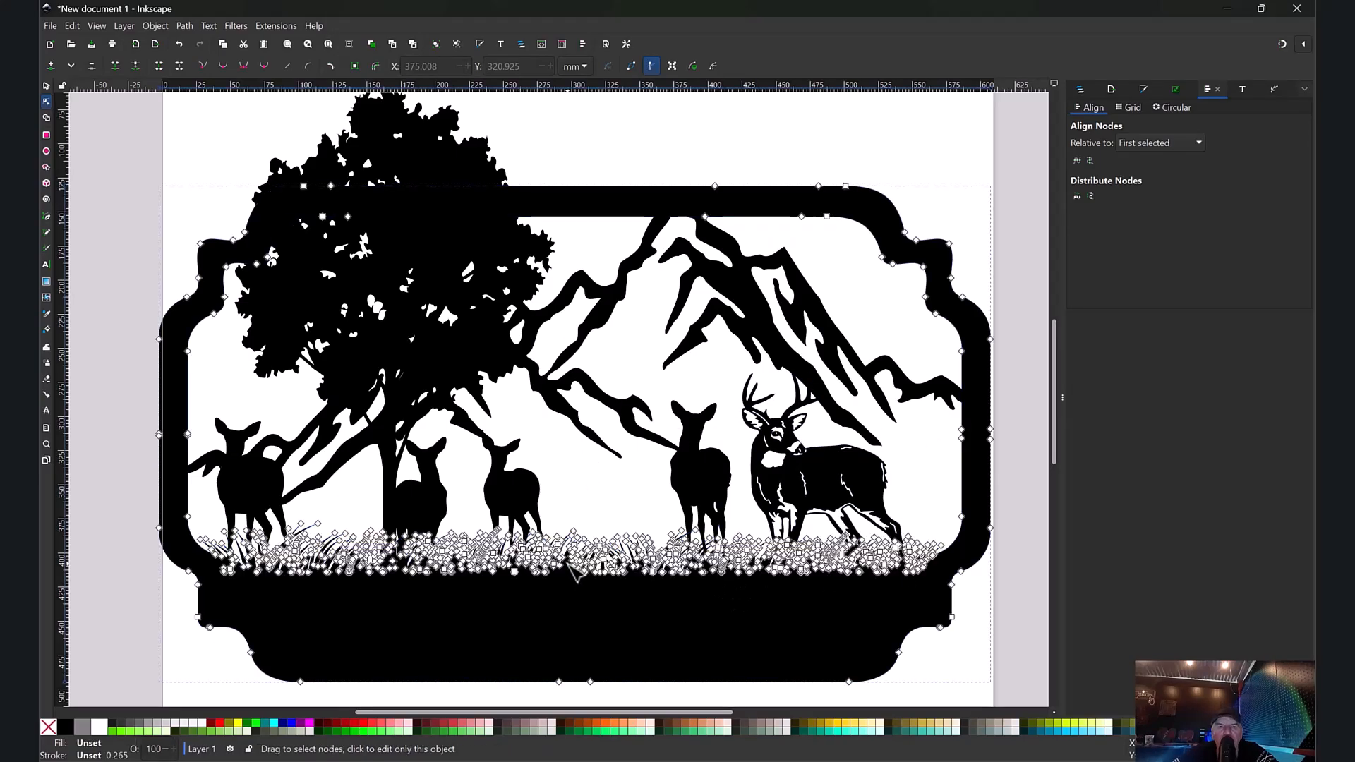
left_click(617, 501)
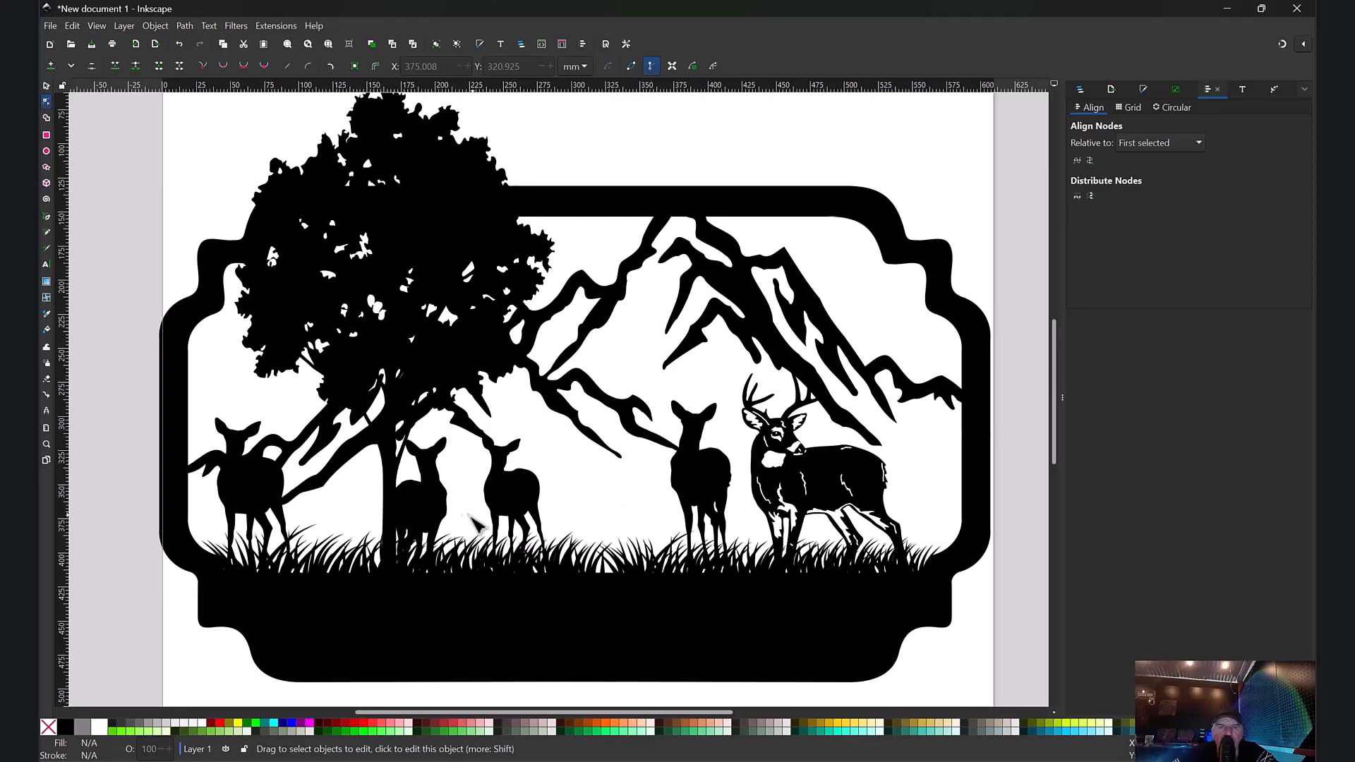
left_click(390, 551)
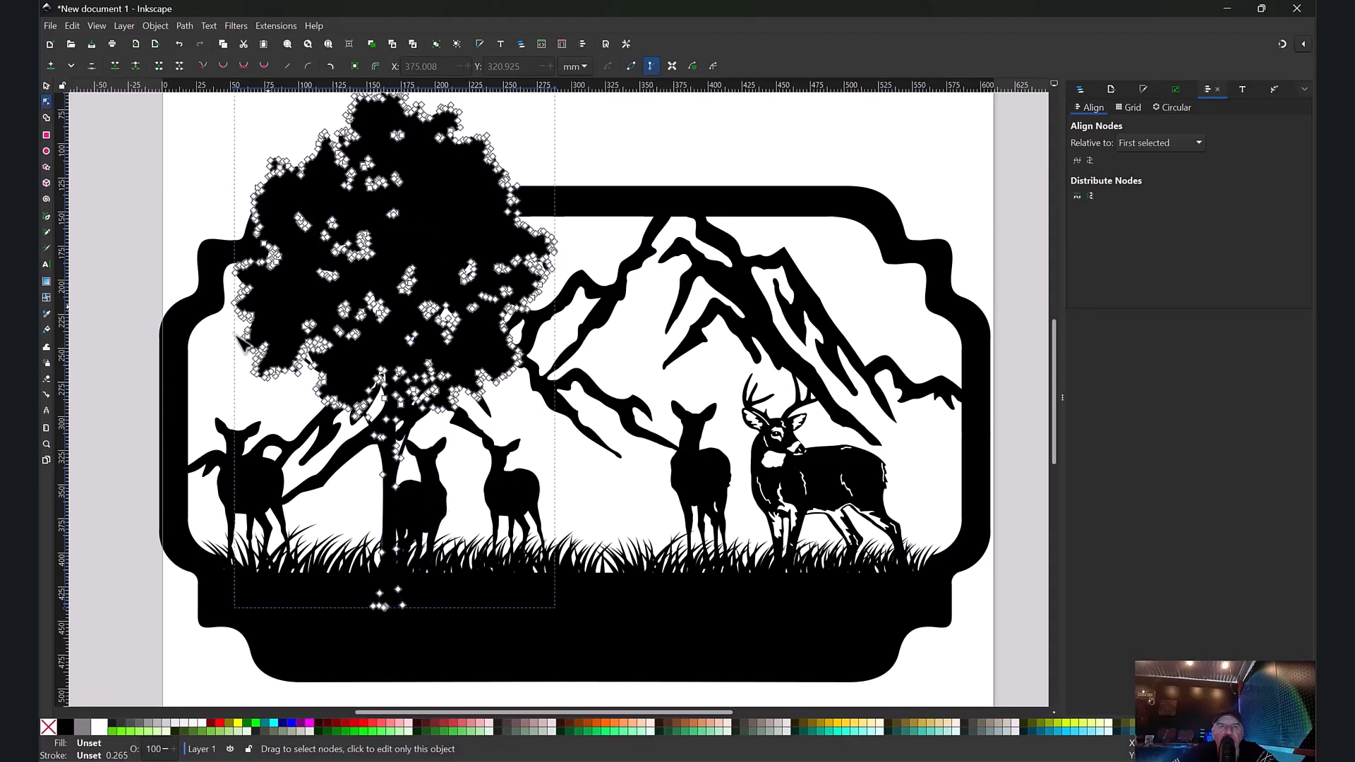
left_click(138, 448)
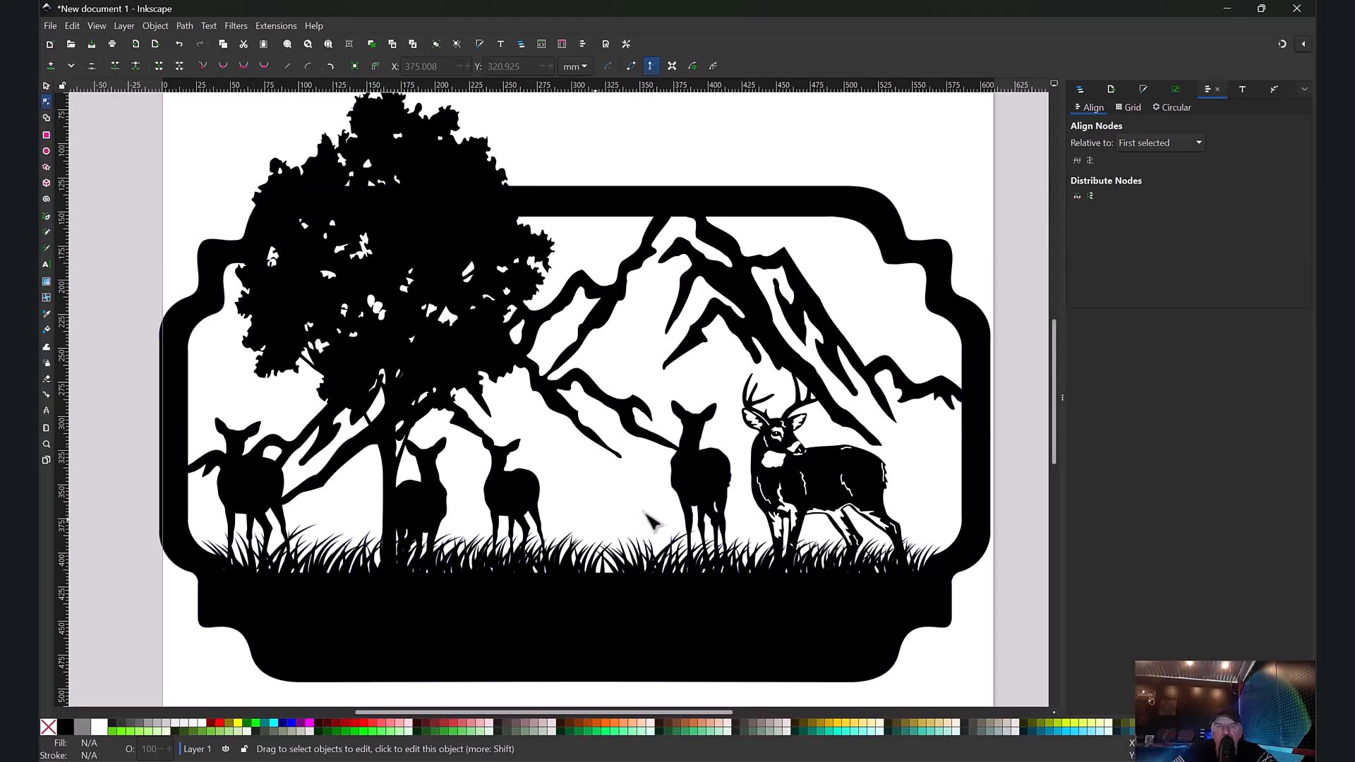
Step: Delete the embedded reference photo beside the sign artwork
scroll(647, 522, "down", 3)
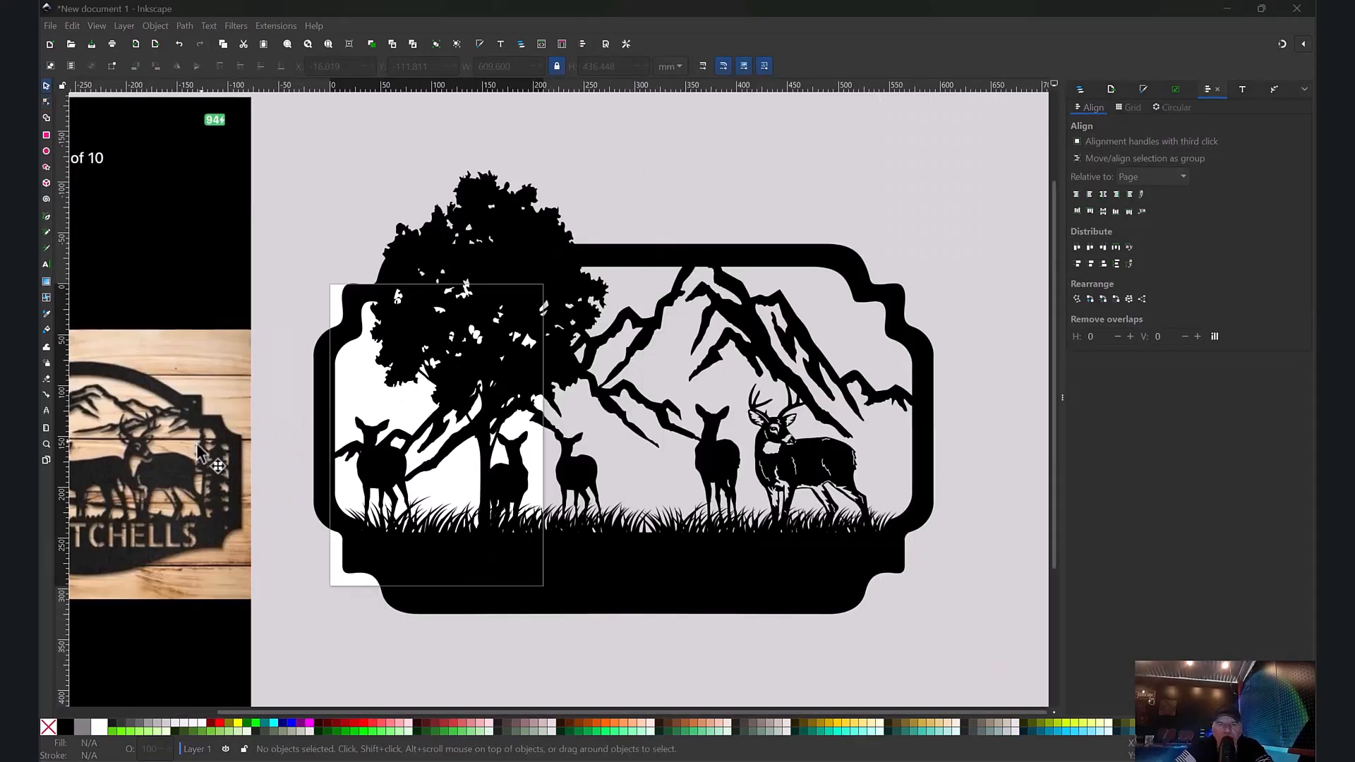
left_click(181, 469)
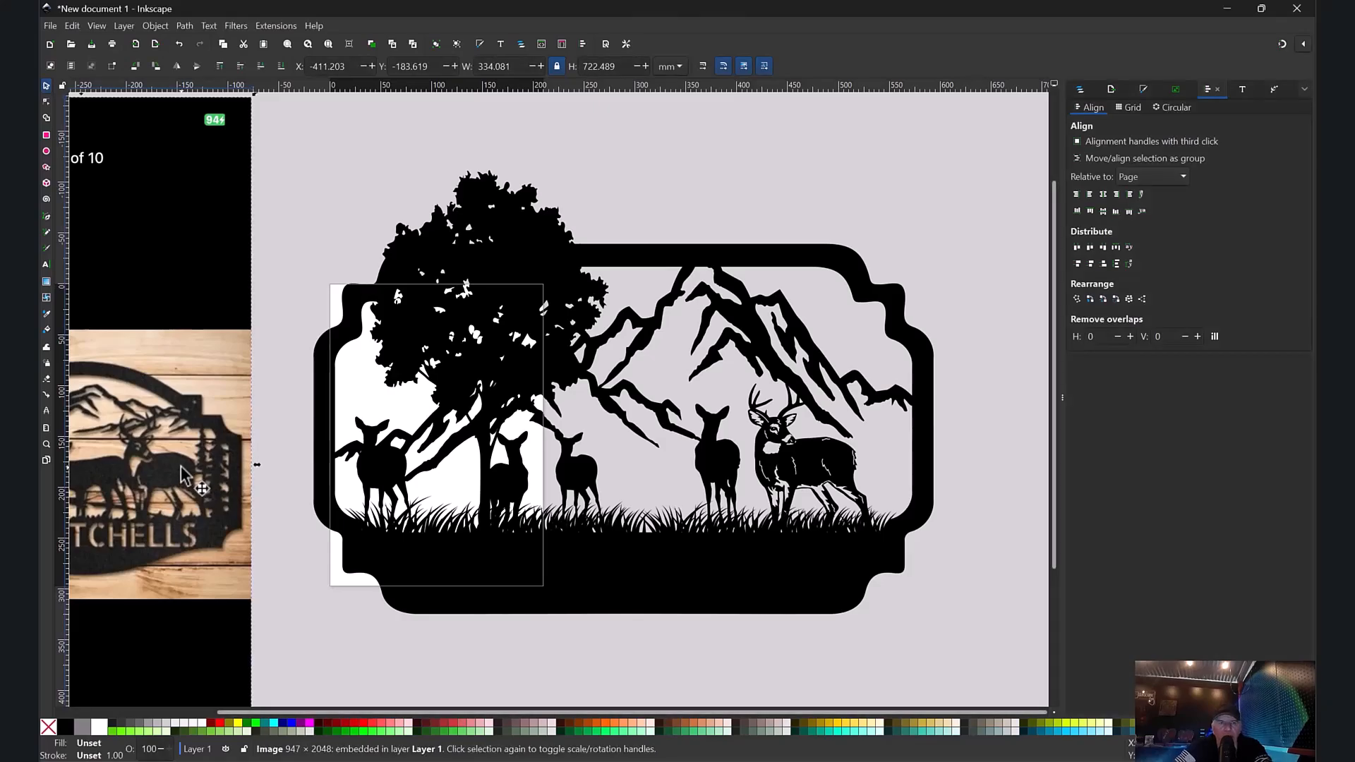
key("Delete")
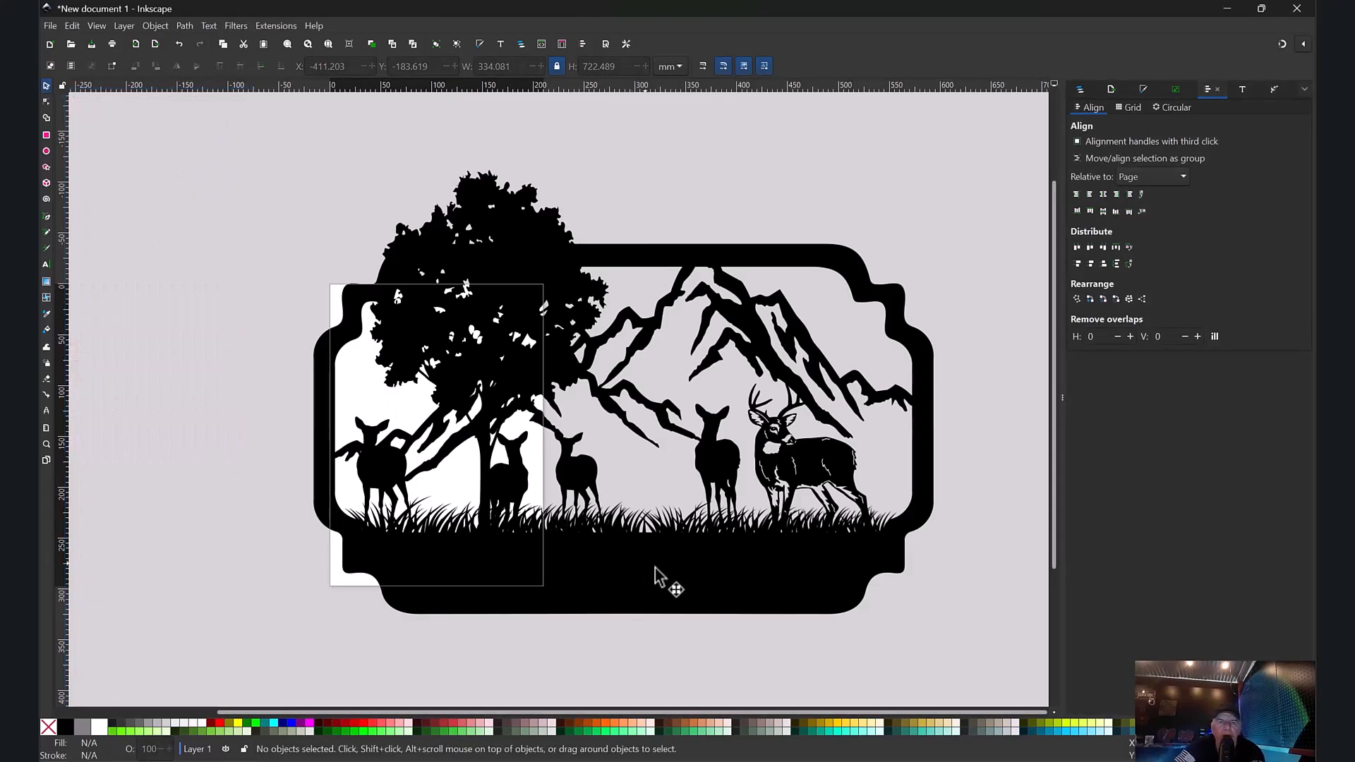
Step: Add the family name in capitals in Agency FB, enlarge it to about 402 mm wide and place it on the sign's lower band
left_click(45, 264)
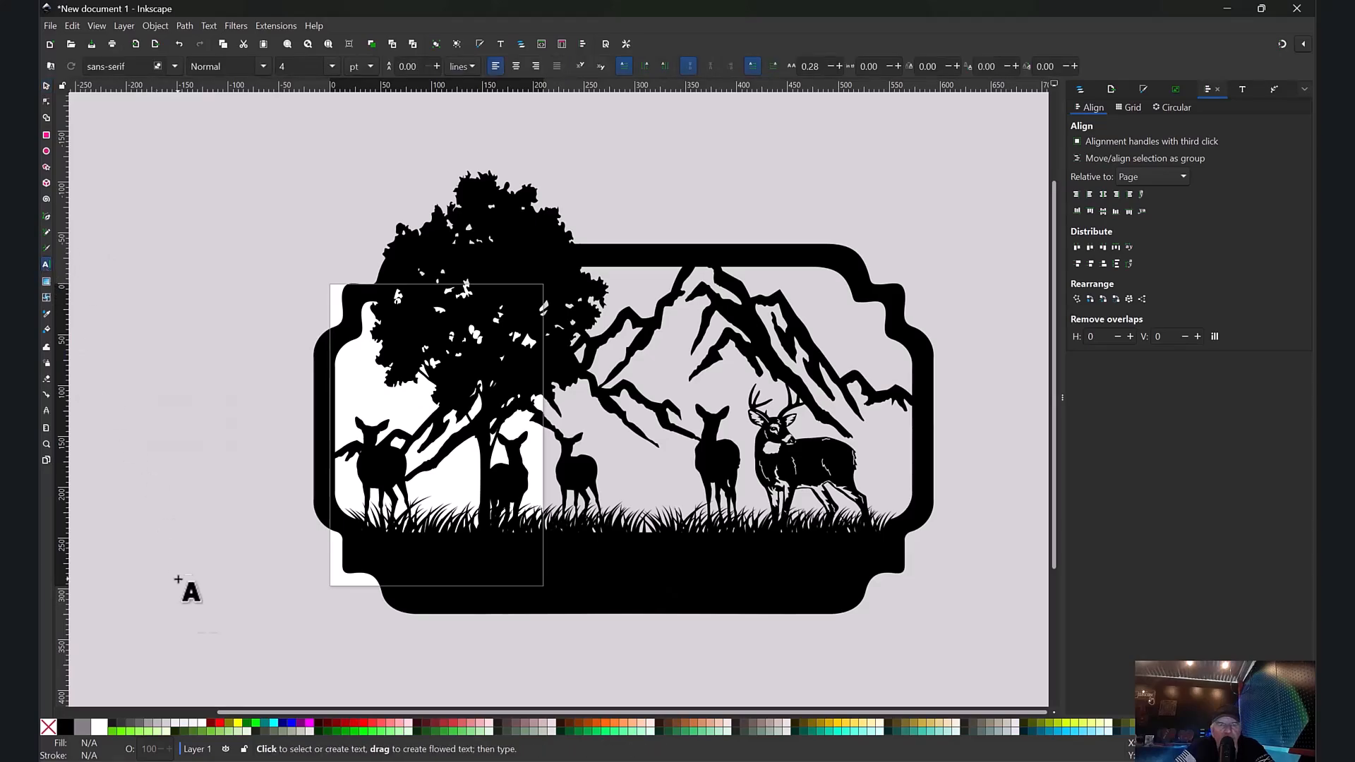
left_click(449, 673)
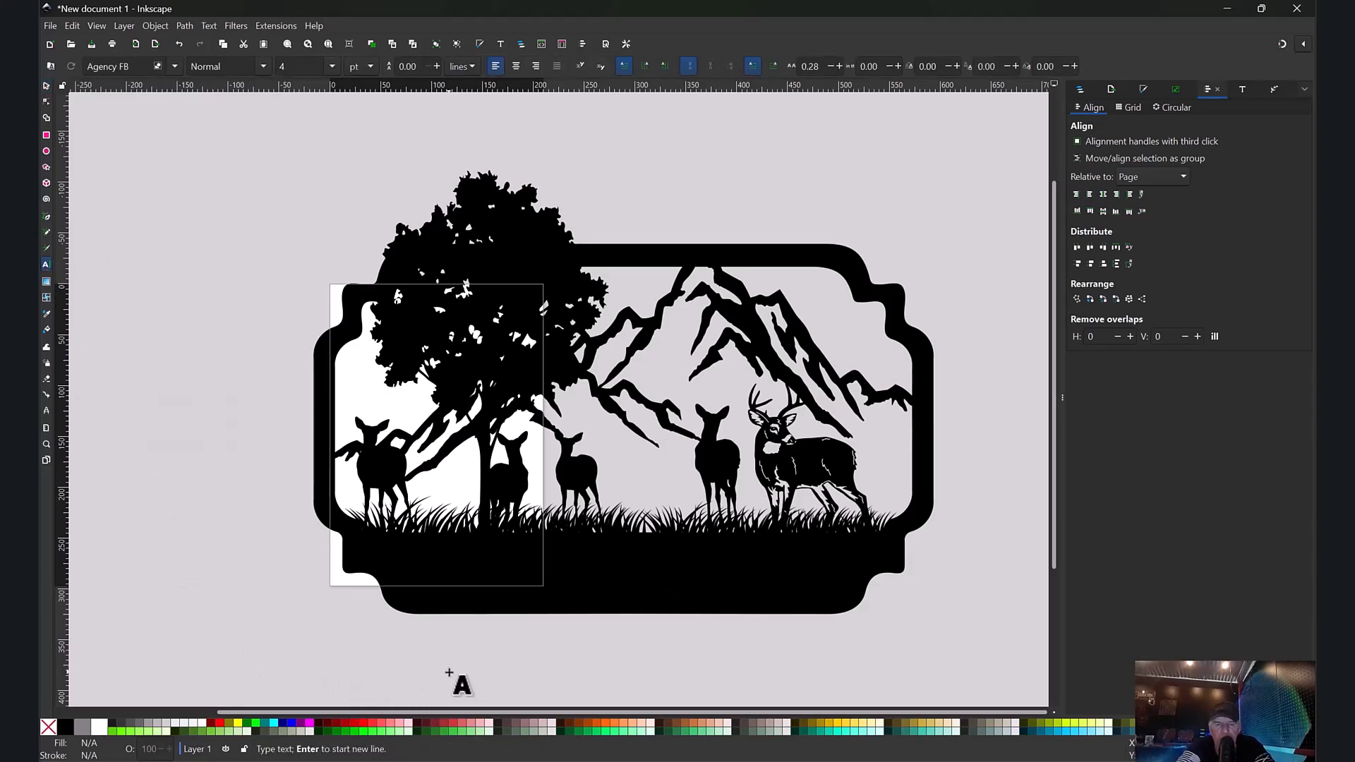
left_click(43, 86)
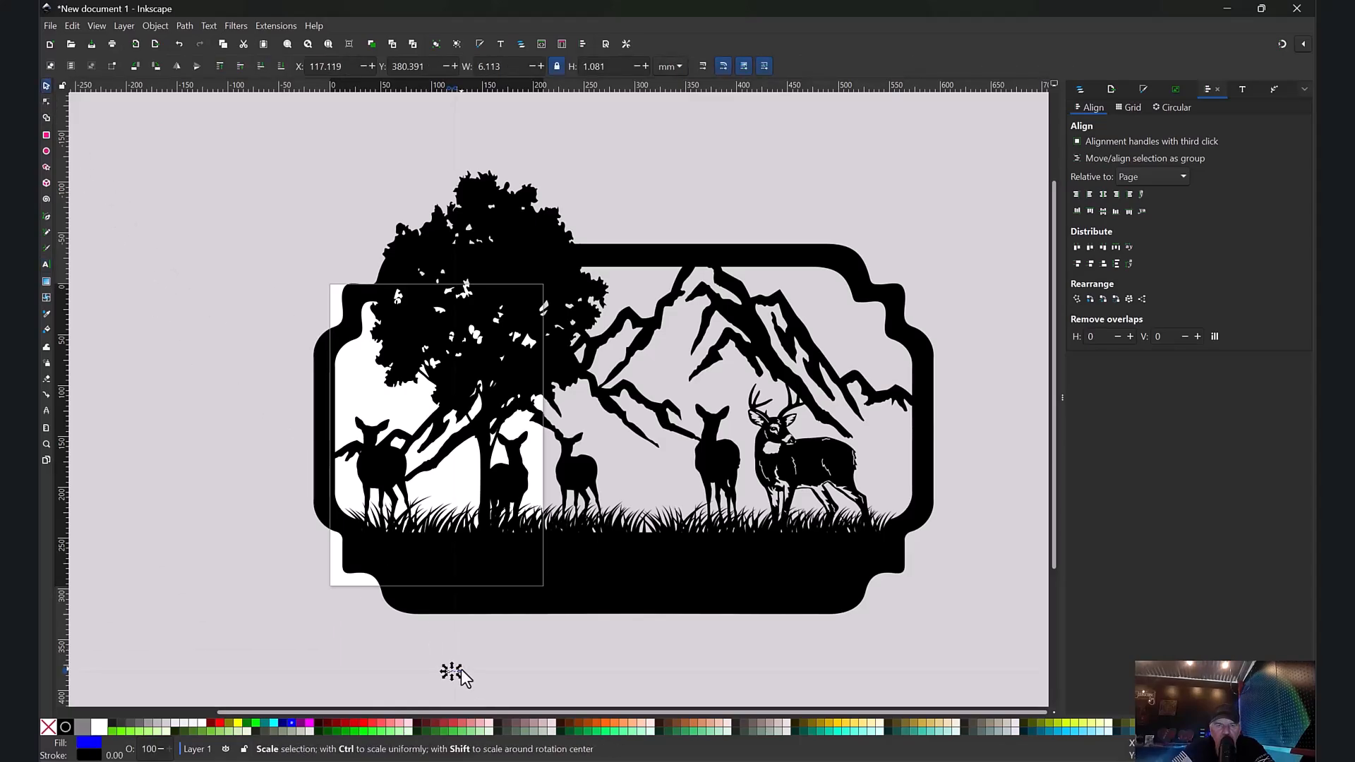
left_click_drag(460, 669, 863, 580)
left_click_drag(654, 599, 625, 575)
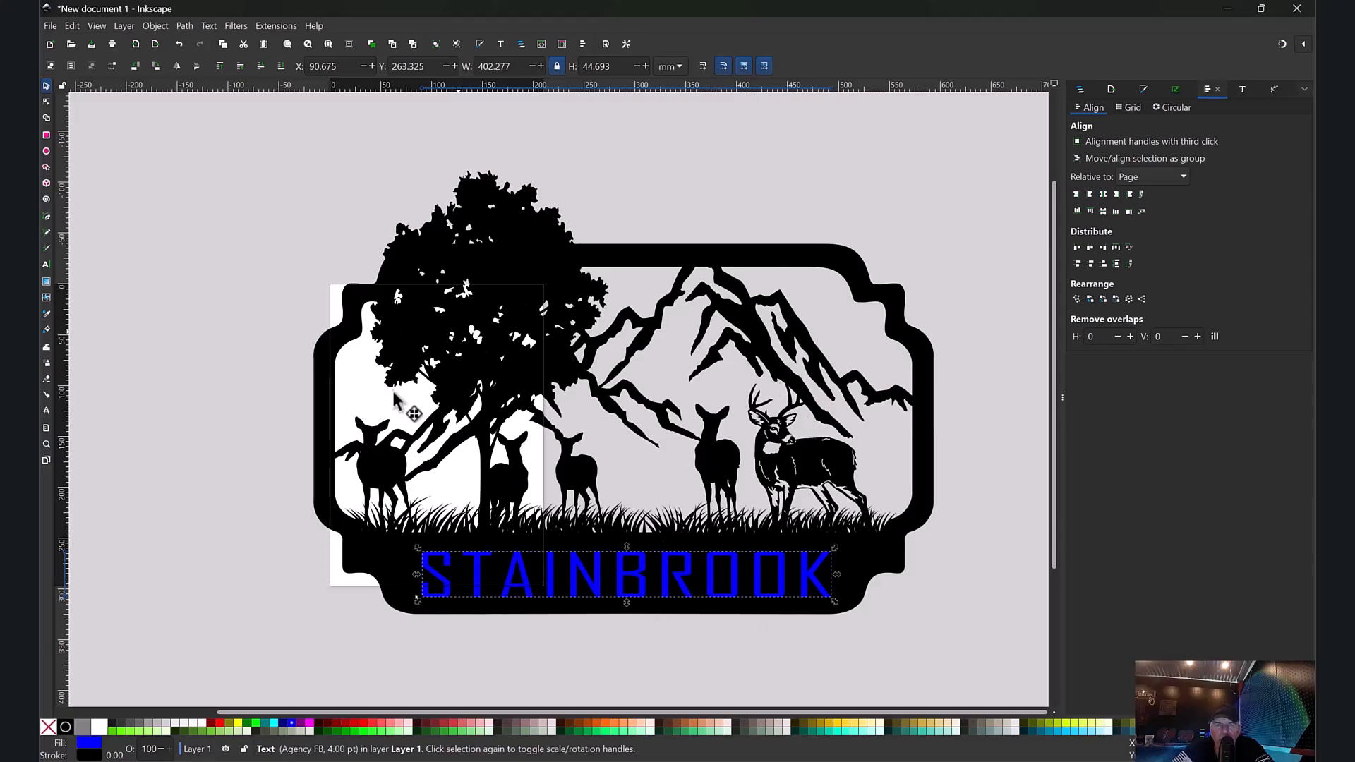
left_click_drag(978, 656, 280, 173)
left_click(234, 319)
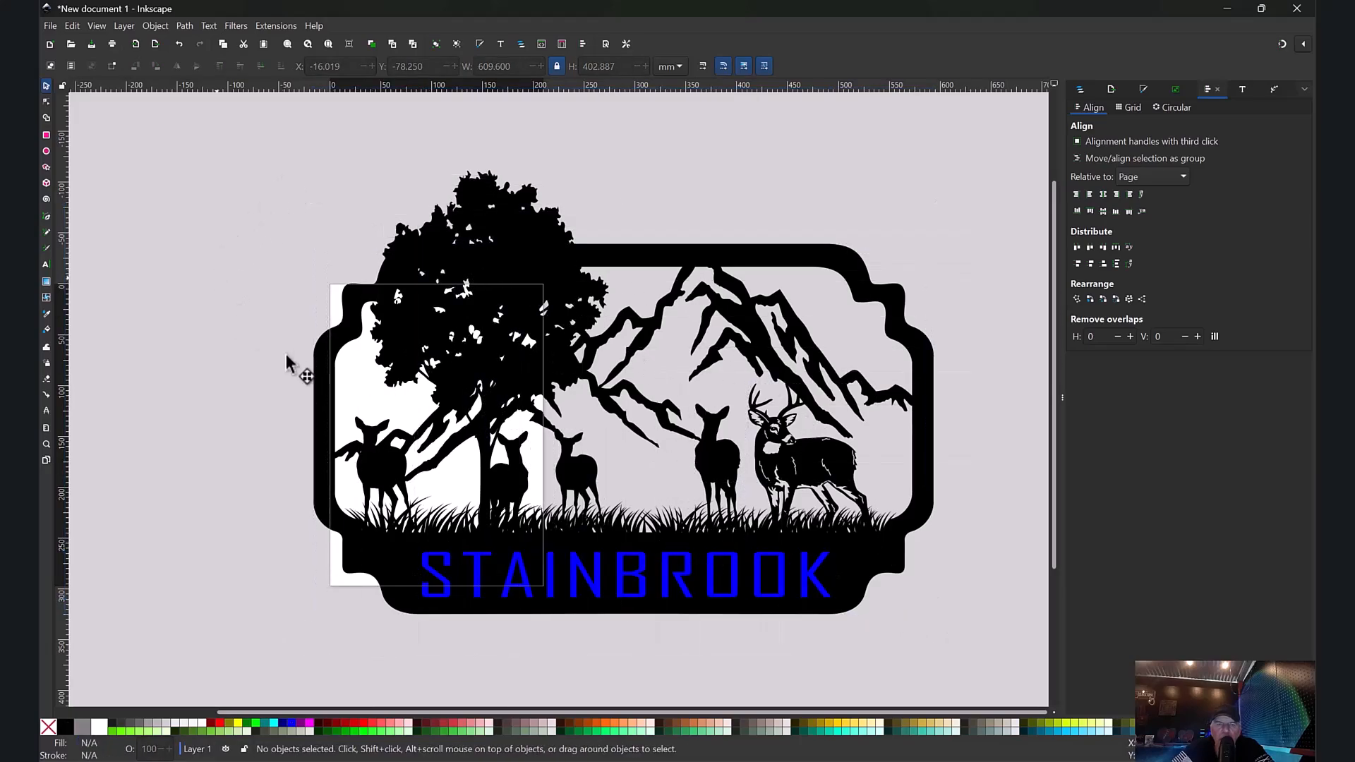
Step: Fill the family name text with white and reduce its height to about 36.4 mm on the lower band
left_click(641, 579)
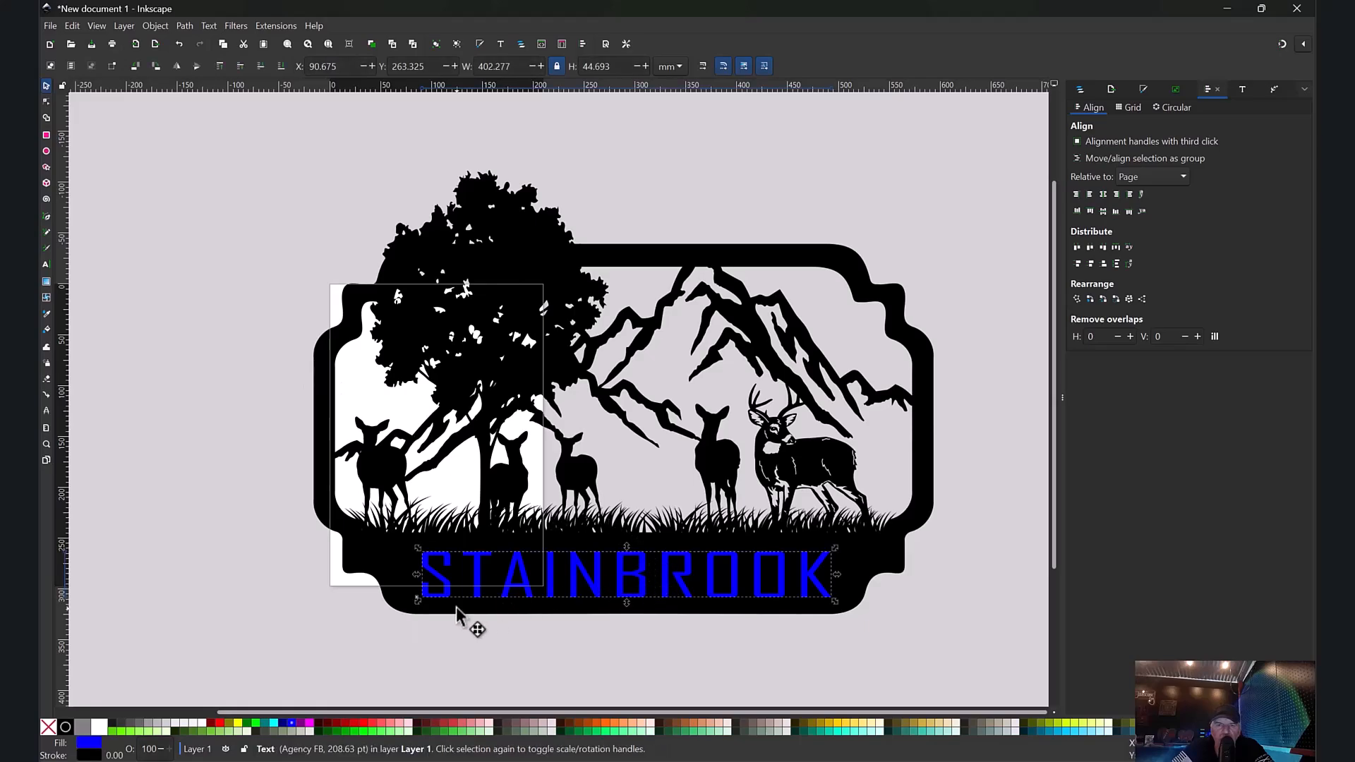
left_click(98, 726)
left_click(167, 614)
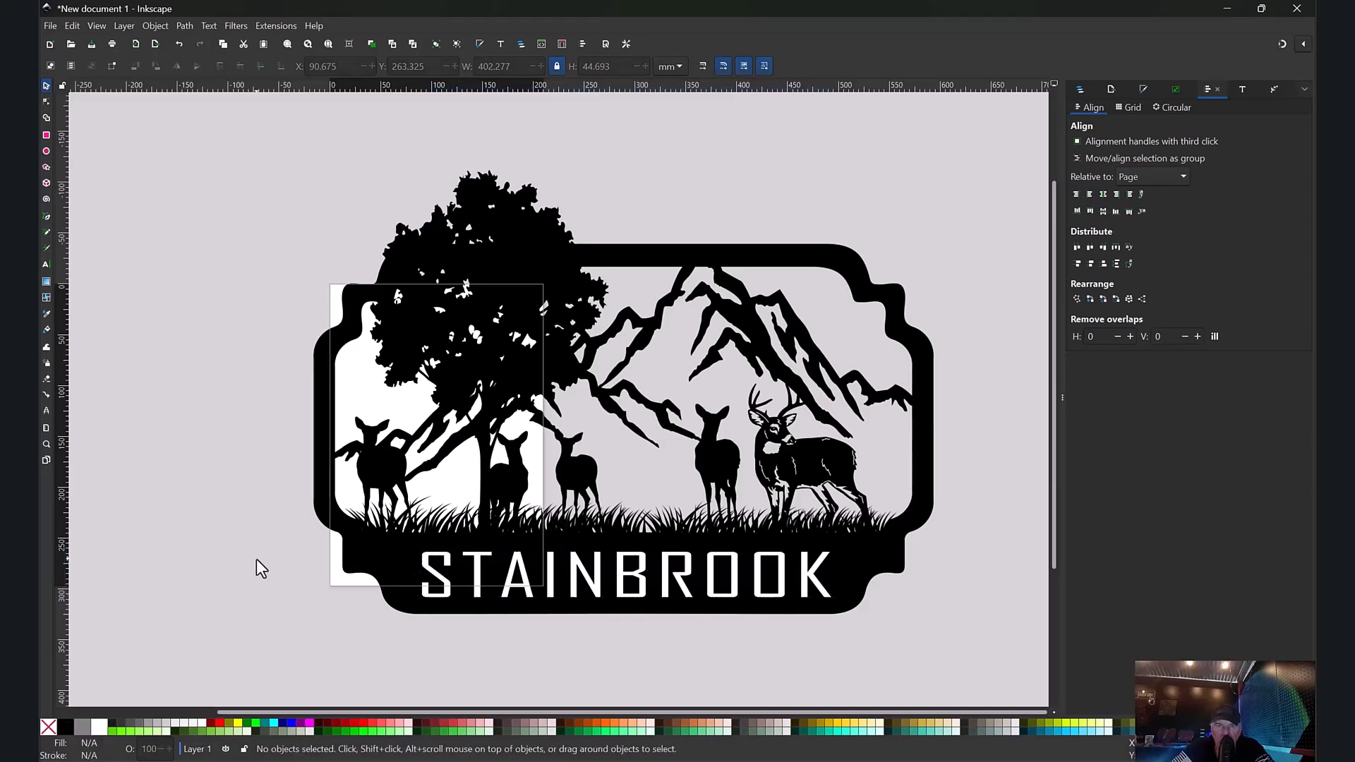
left_click(605, 570)
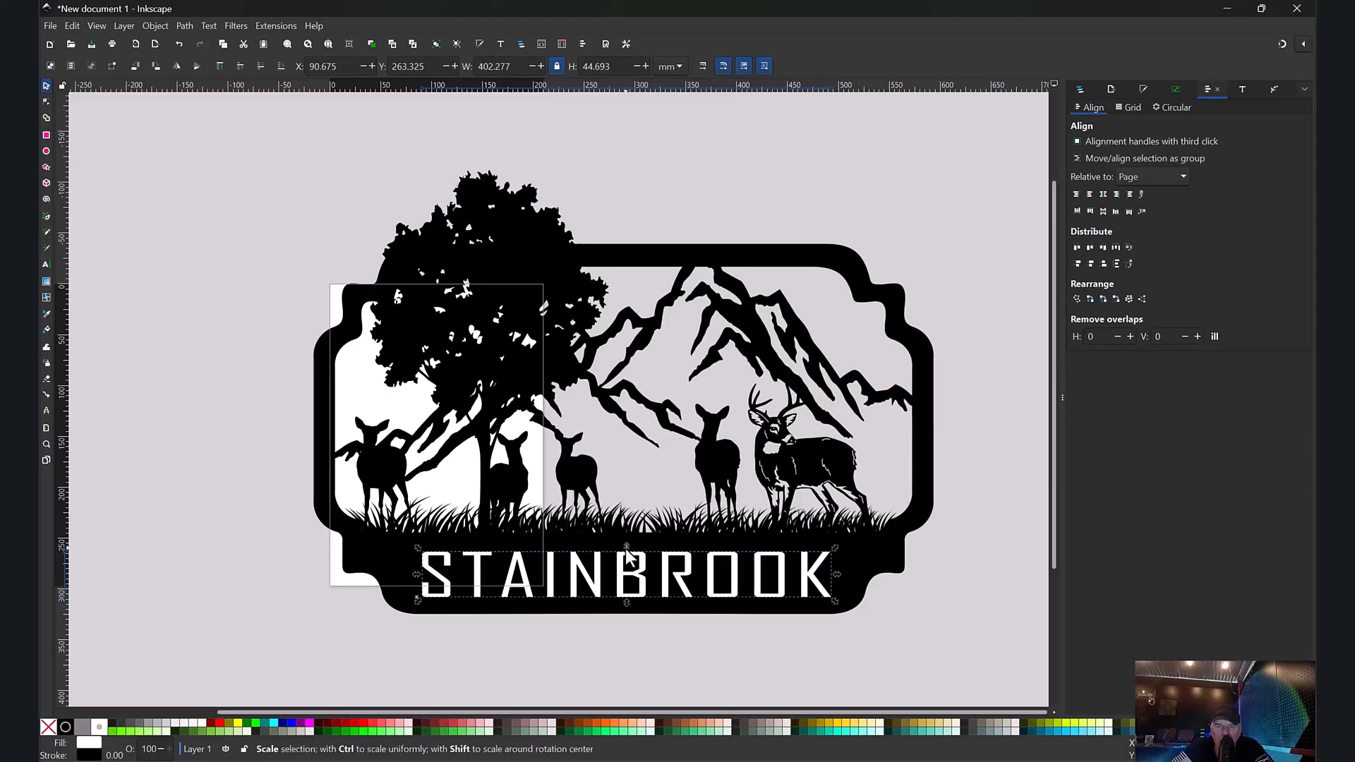
left_click_drag(628, 553, 641, 578)
left_click(236, 549)
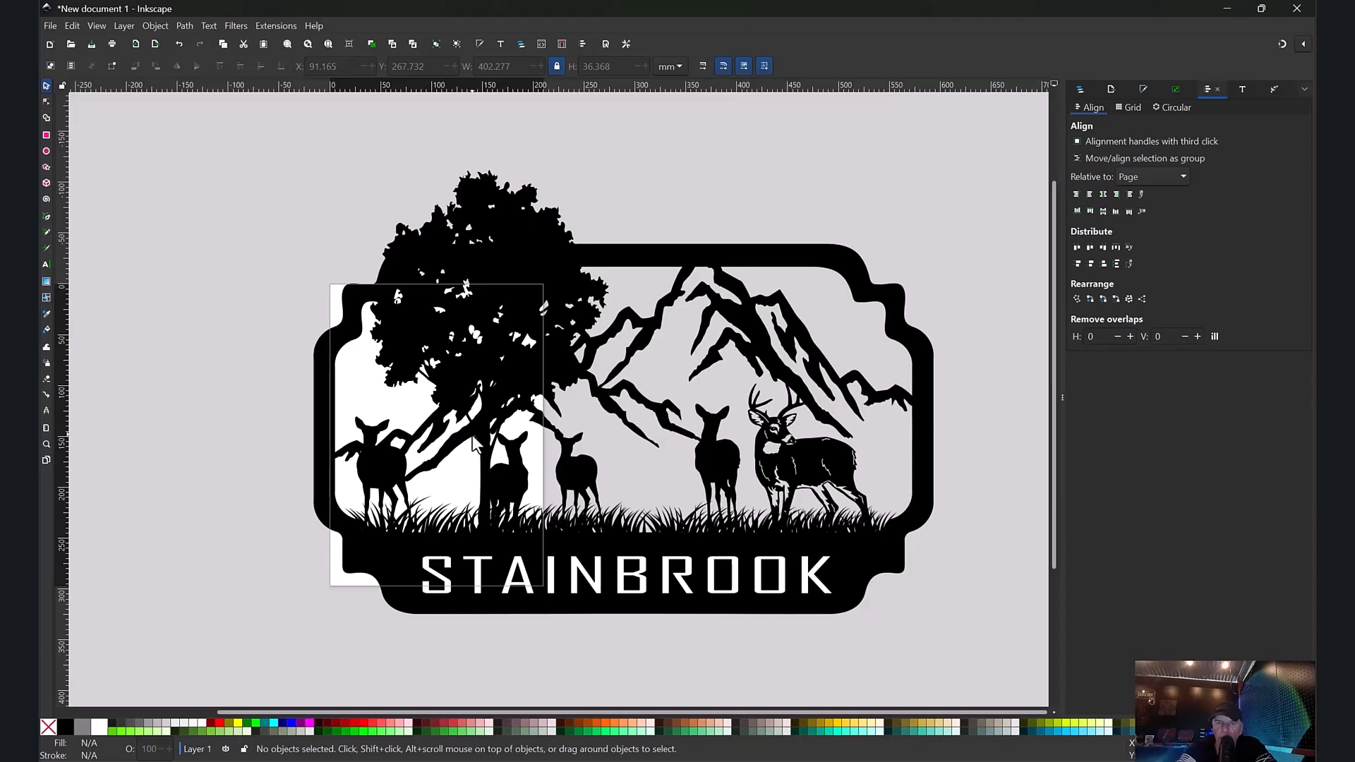
Step: Capture a screenshot of the whole sign artwork with the family name
key("super+shift+s")
left_click_drag(257, 142, 1000, 683)
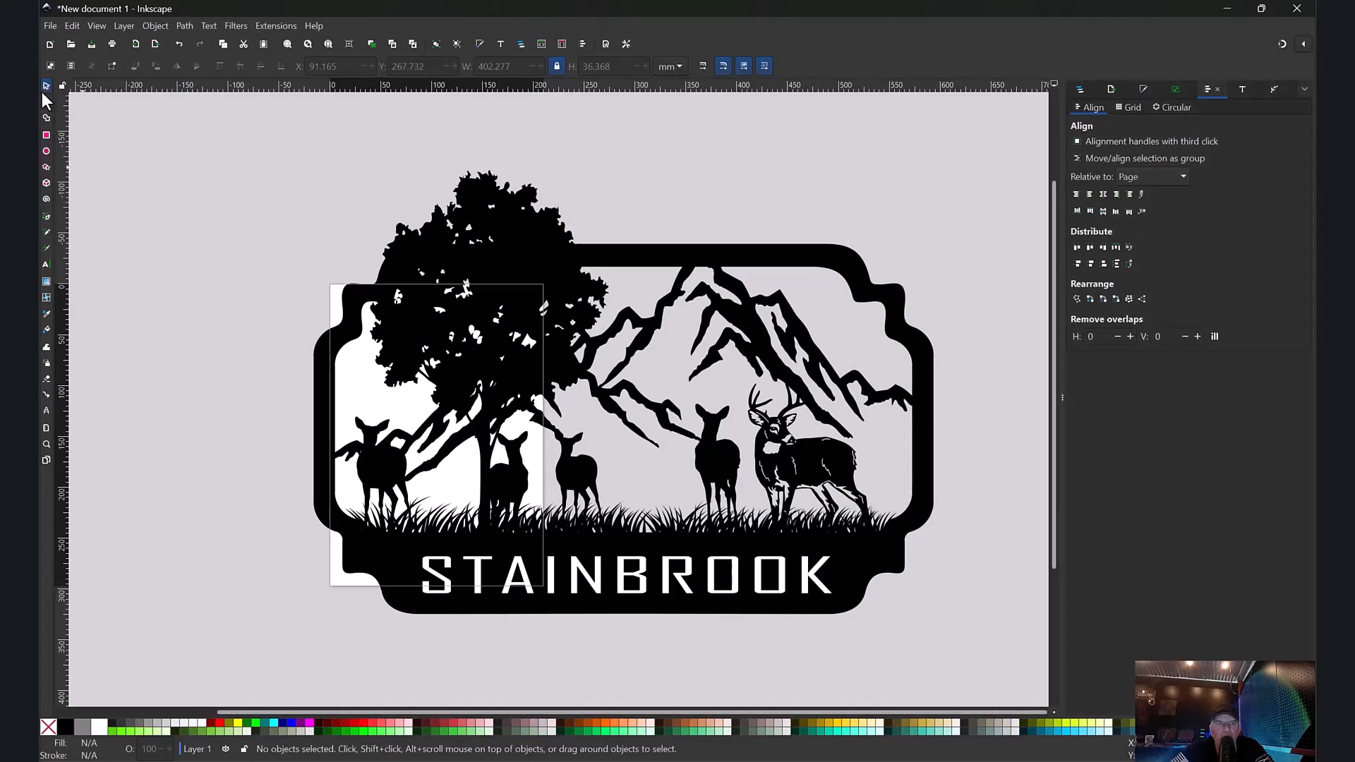
Step: Edit the family name text on the lower band, adding "THE " before the name and a plural "S" at its end
double_click(698, 584)
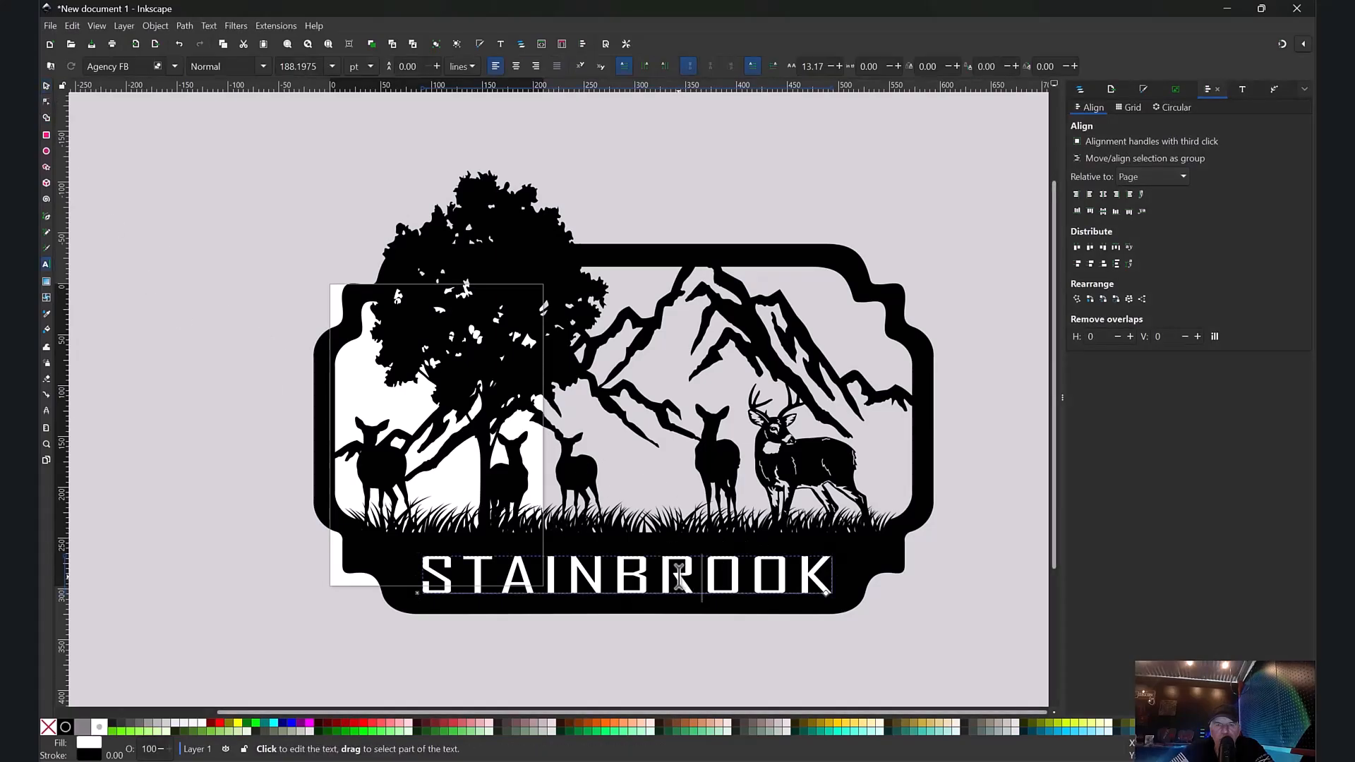
left_click(422, 577)
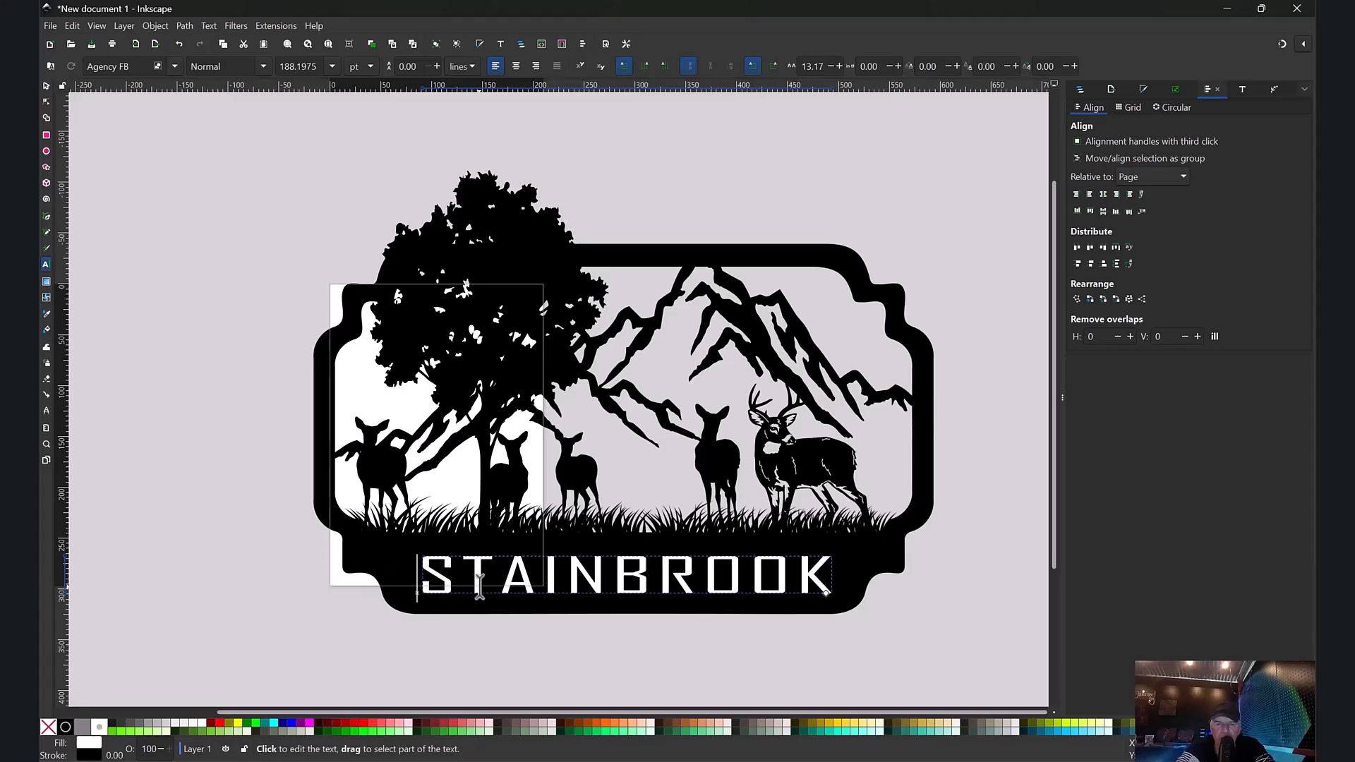
type("THE")
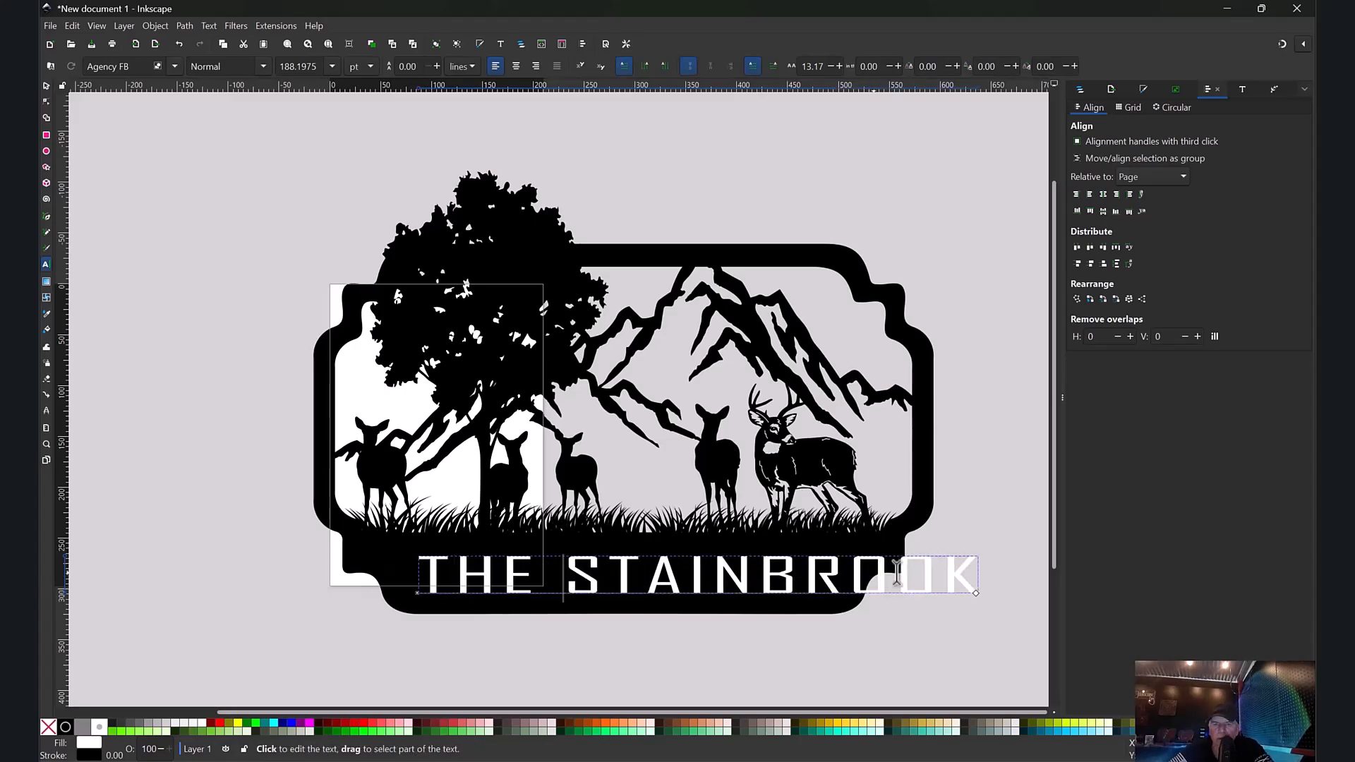
left_click(981, 575)
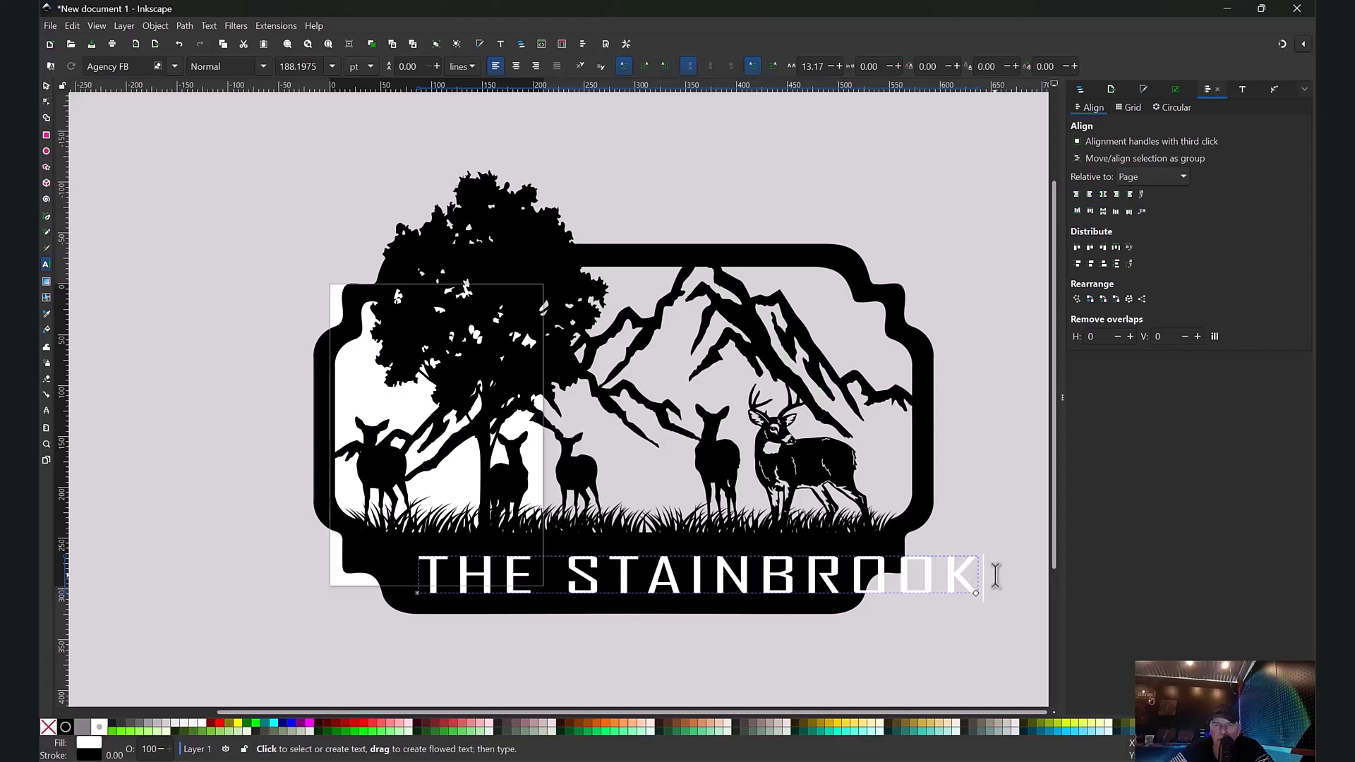
type("S")
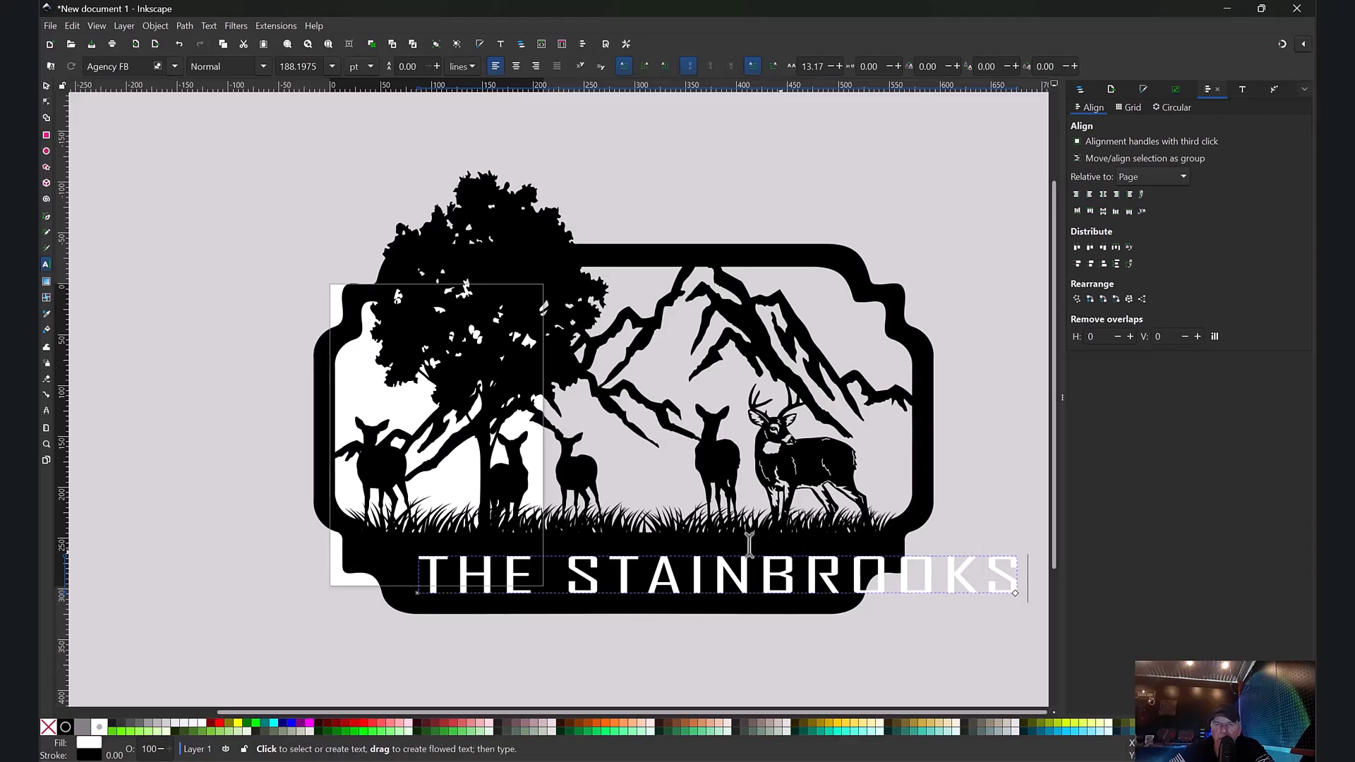
Step: Narrow the extended name text to about 412 mm wide and 34.9 mm high, and centre it on the sign's lower band
left_click(46, 87)
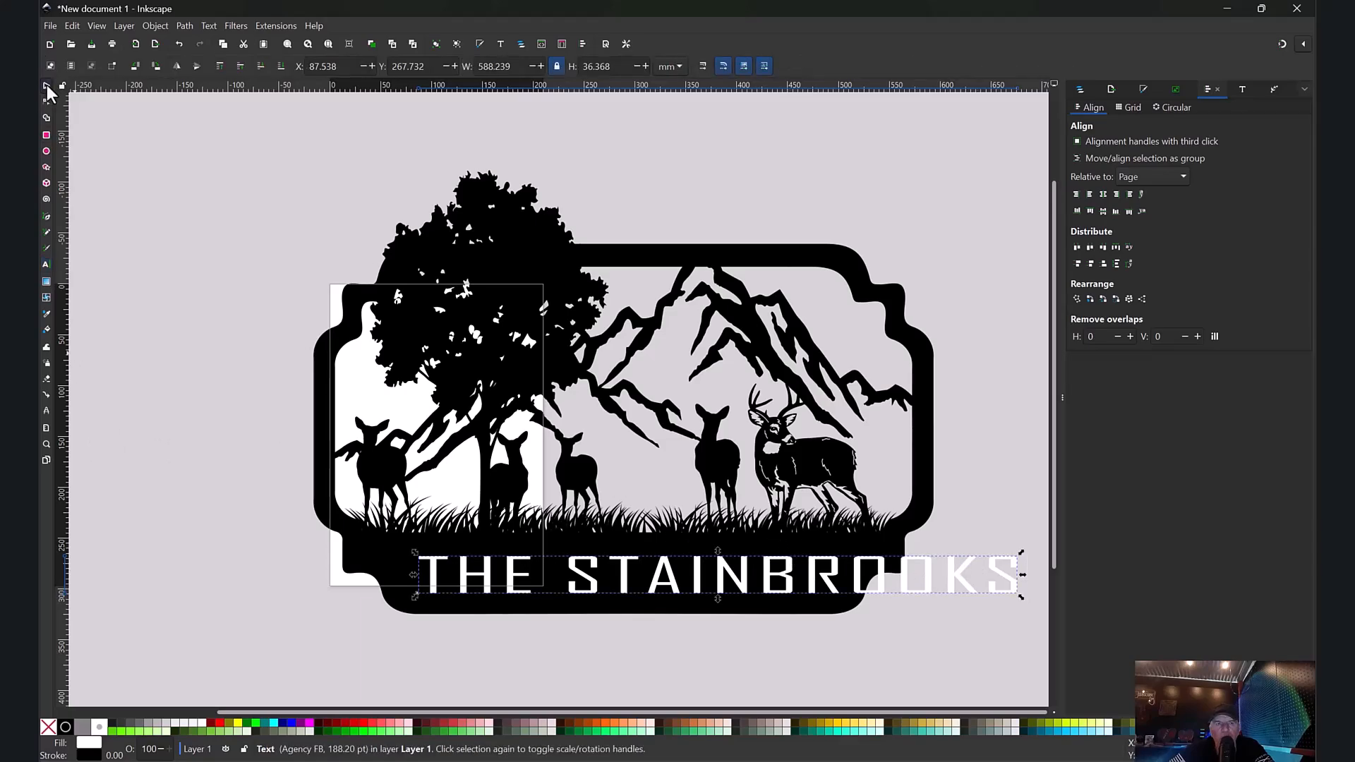
left_click_drag(1021, 556, 565, 461)
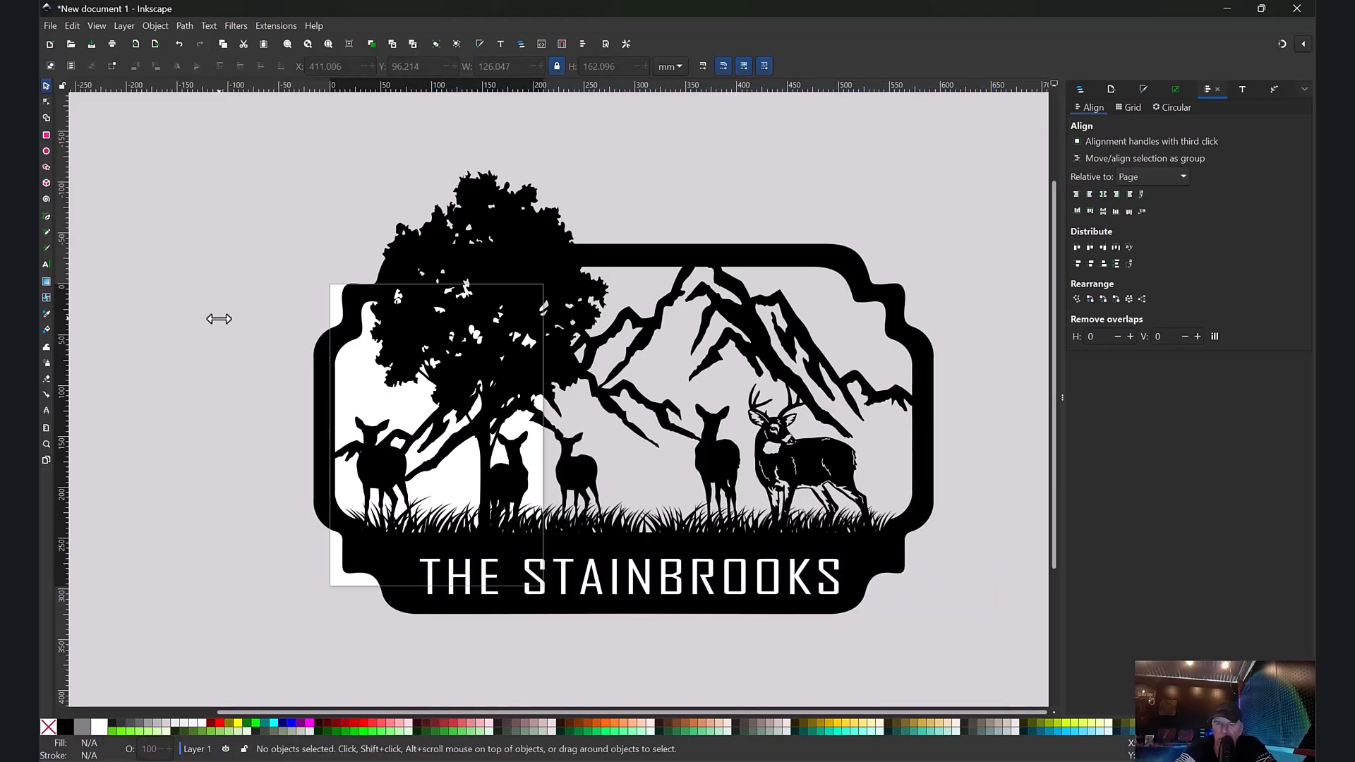
key("super+shift+s")
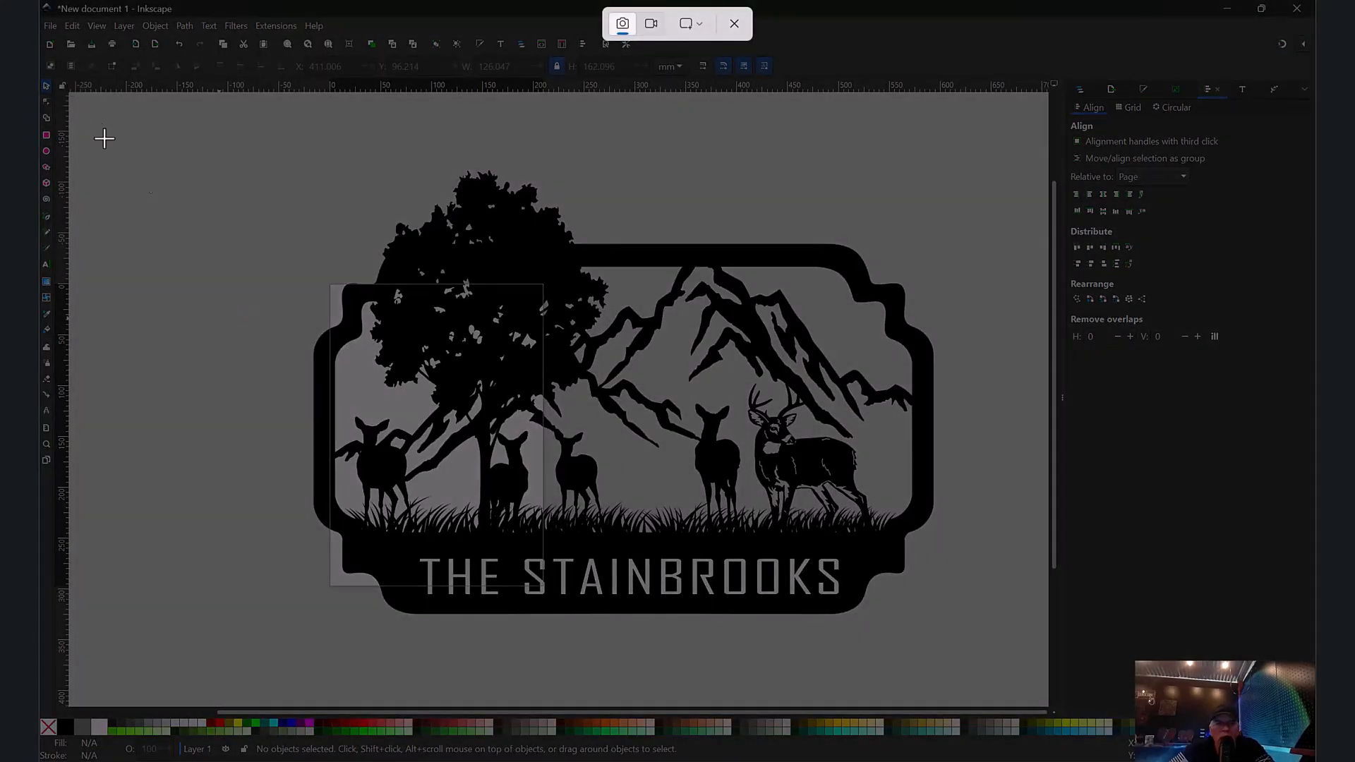
key("Escape")
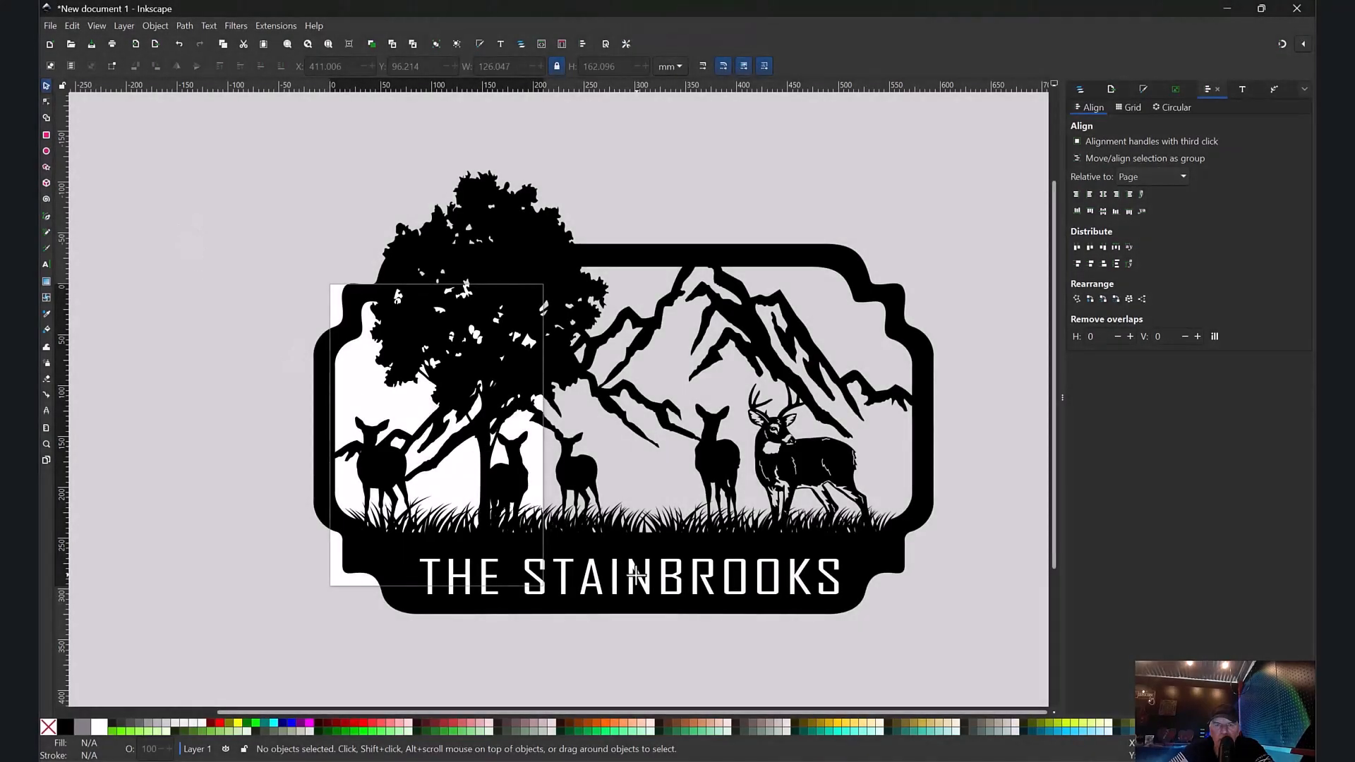
left_click(642, 579)
left_click_drag(642, 579, 635, 579)
left_click(626, 649)
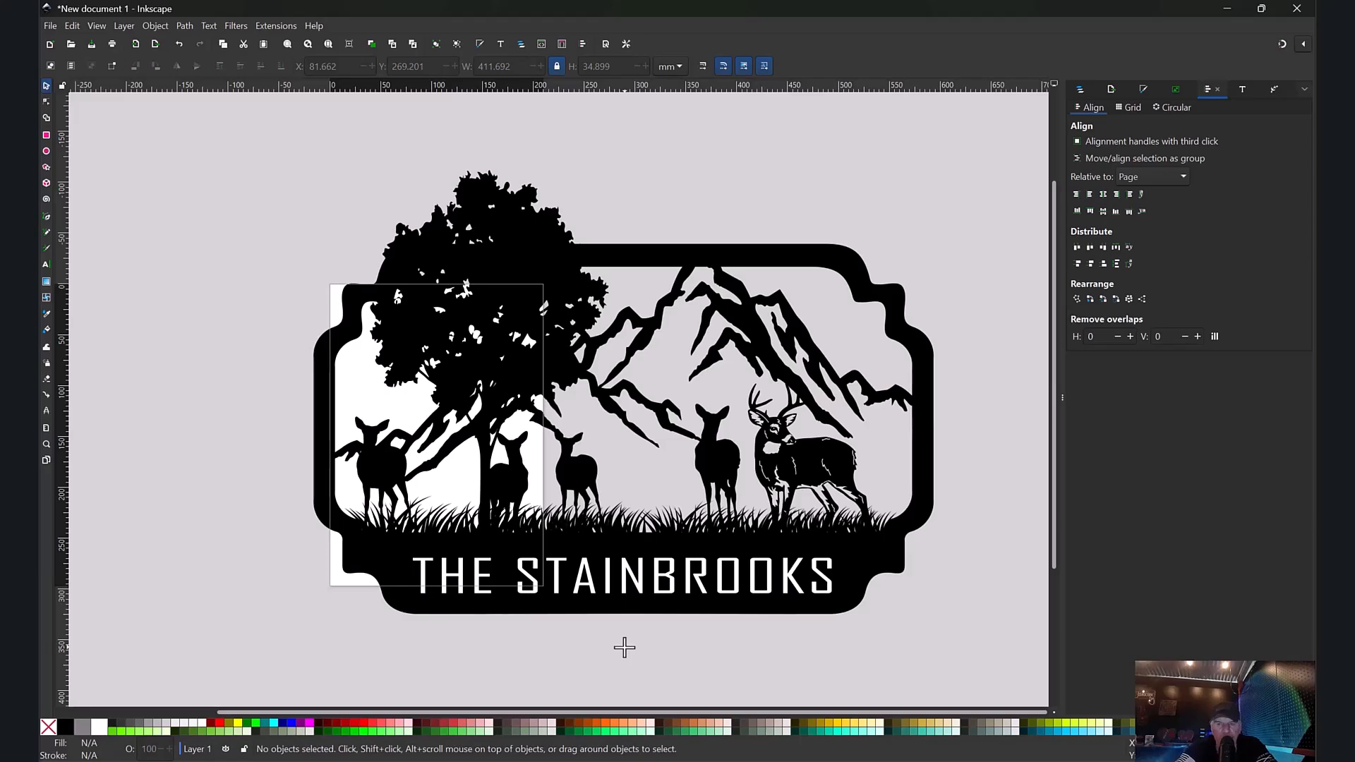
Step: Capture a screenshot of the whole sign artwork with the plural family name
key("super+shift+s")
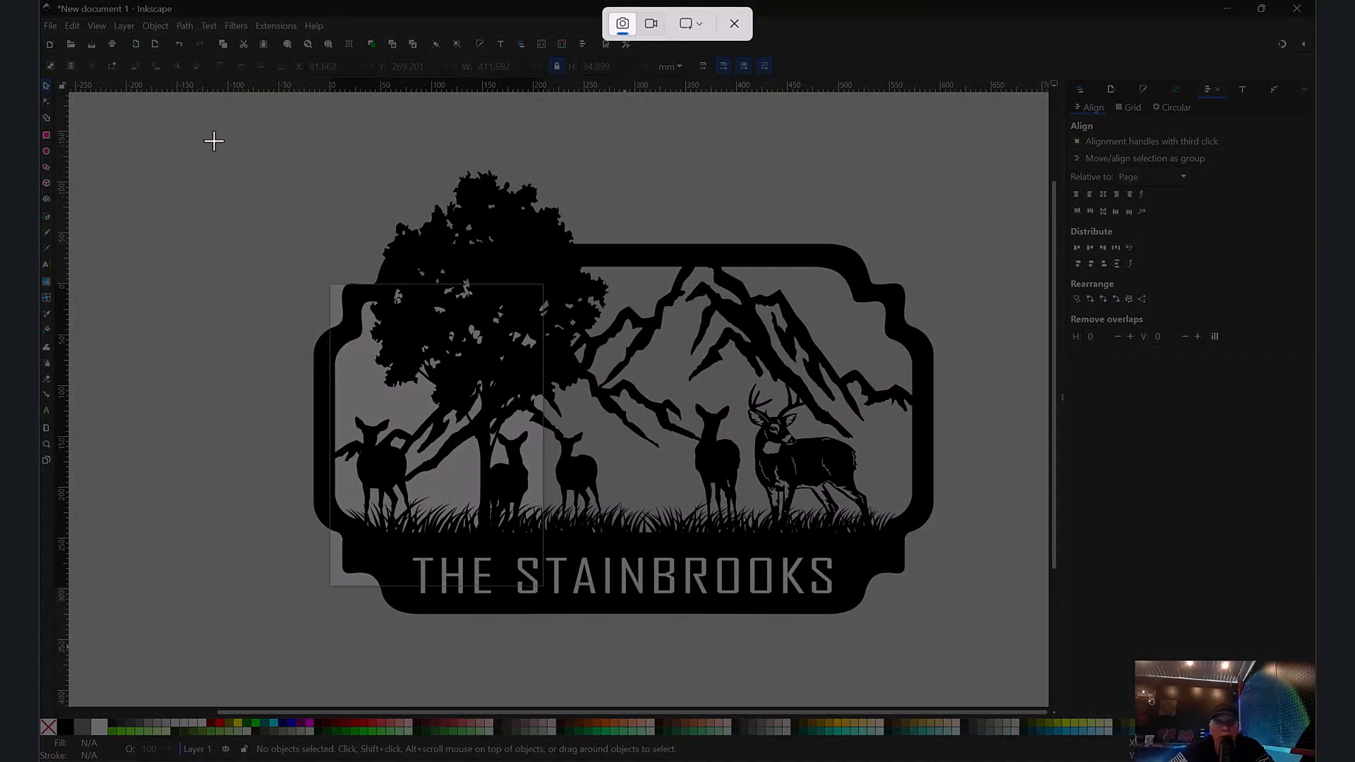
left_click_drag(200, 124, 1028, 700)
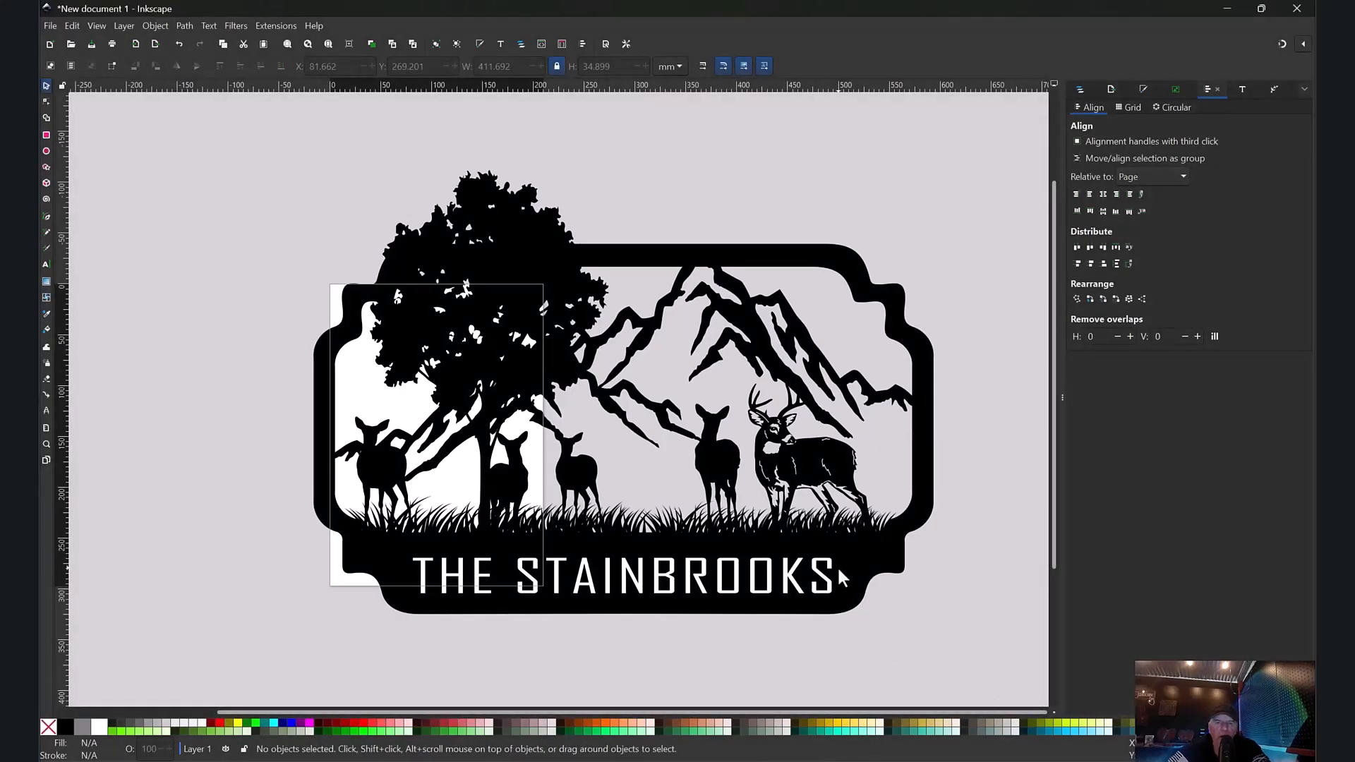